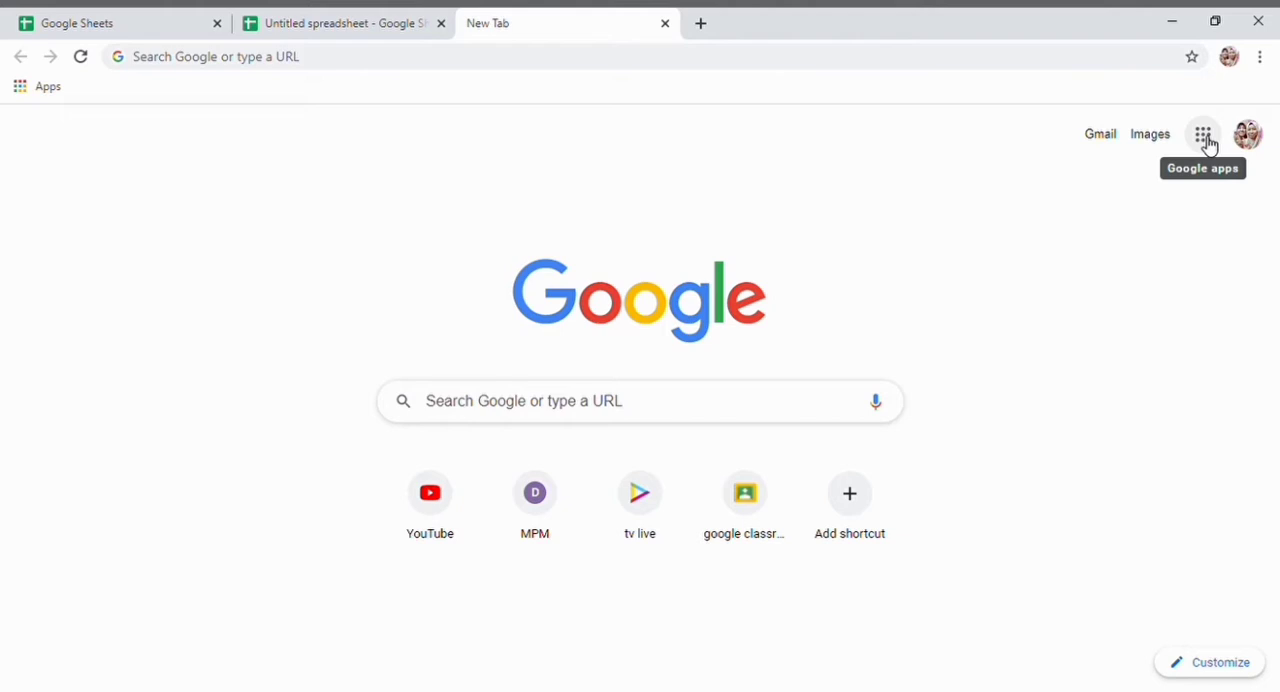
- Open Google Sheets from the Google apps launcher
{"action": "left_click", "coordinate": [1208, 145]}
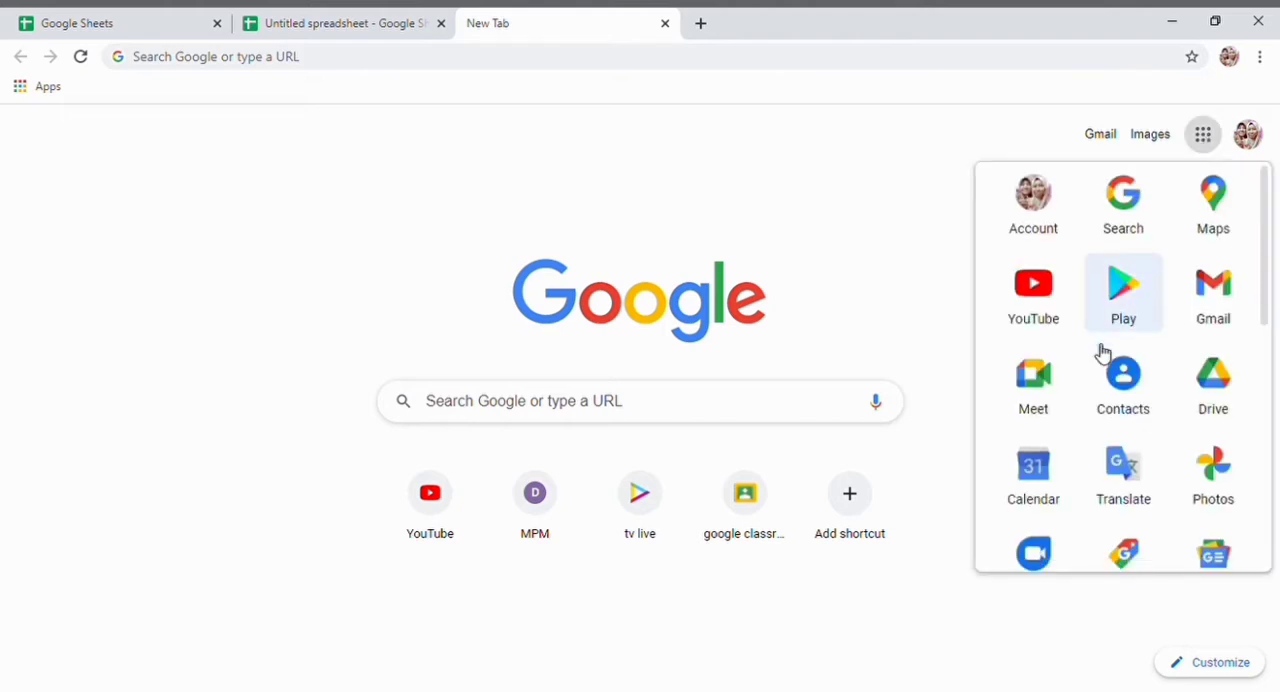
{"action": "scroll", "coordinate": [1103, 352], "scroll_direction": "down", "scroll_amount": 2}
{"action": "scroll", "coordinate": [1103, 352], "scroll_direction": "down", "scroll_amount": 3}
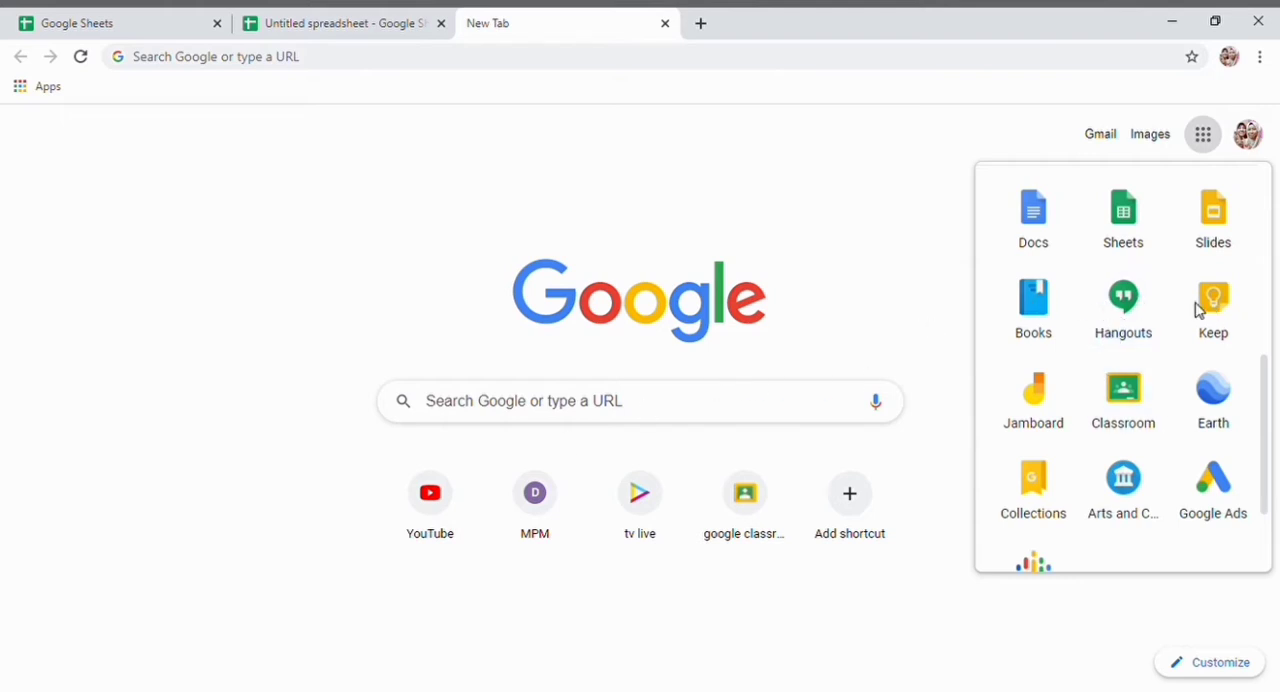
{"action": "scroll", "coordinate": [1090, 400], "scroll_direction": "down", "scroll_amount": 3}
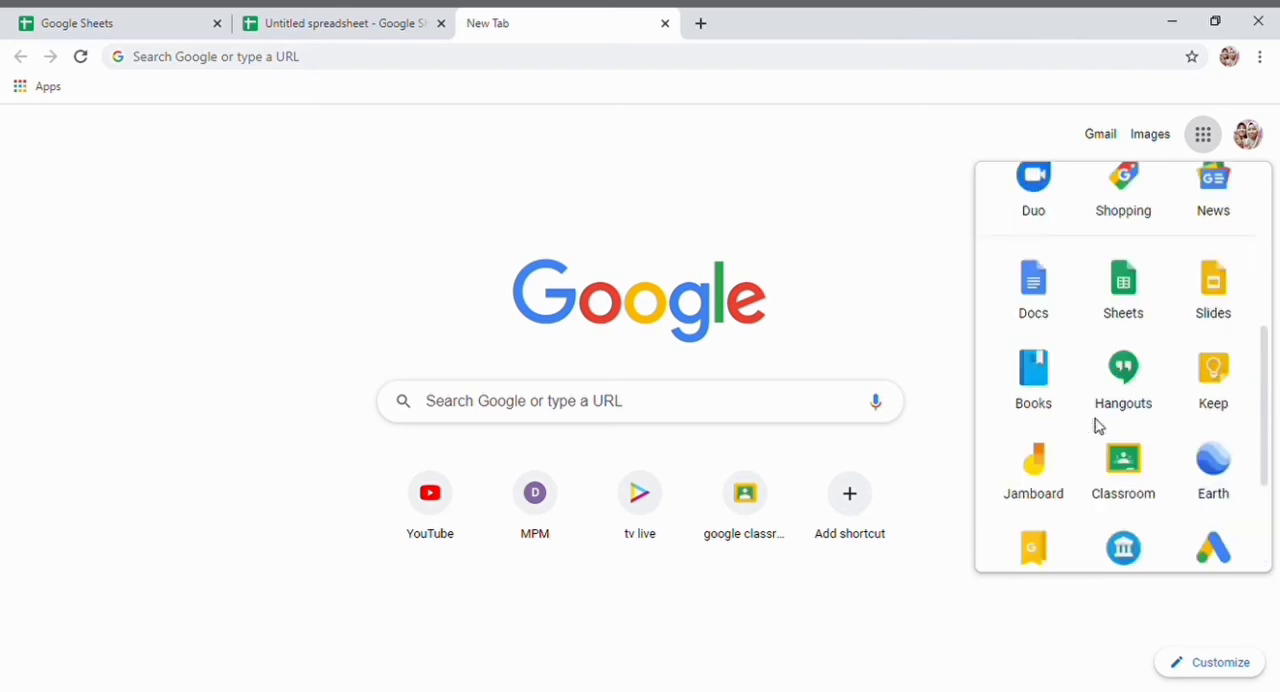
{"action": "scroll", "coordinate": [1097, 426], "scroll_direction": "up", "scroll_amount": 5}
{"action": "scroll", "coordinate": [1097, 426], "scroll_direction": "up", "scroll_amount": 1}
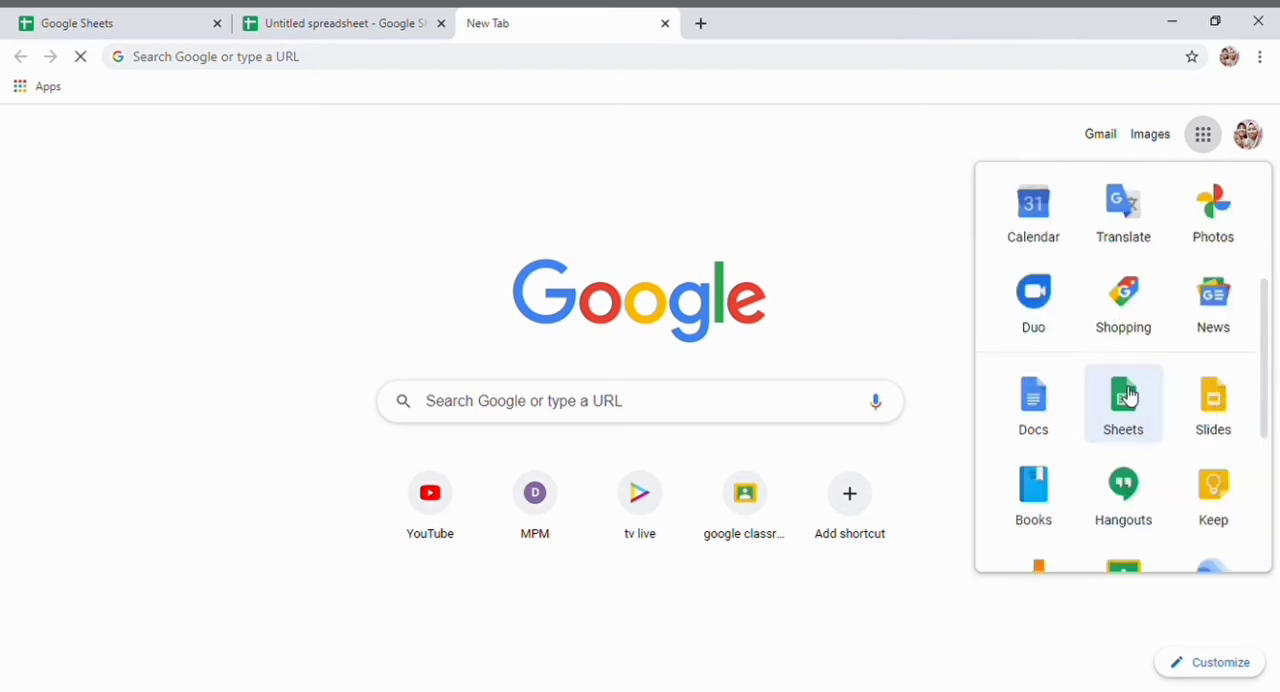
{"action": "left_click", "coordinate": [1128, 397]}
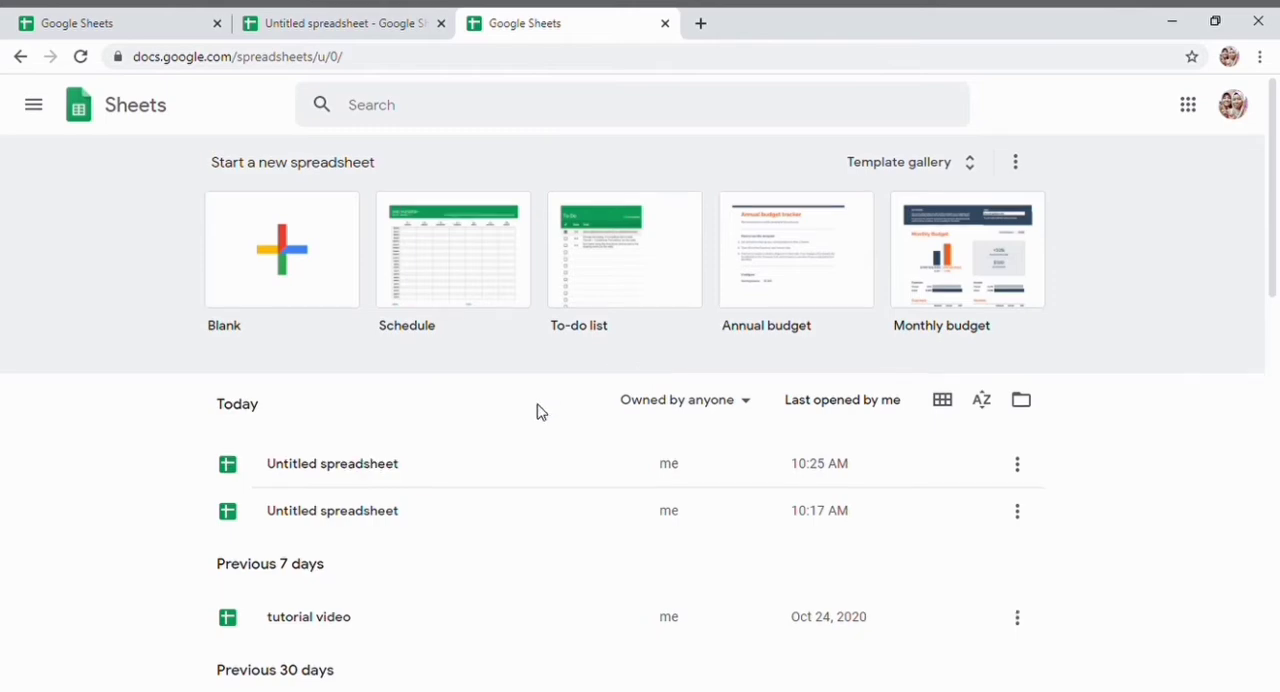
- Look through the recent spreadsheets and the starter templates on the Sheets home page
{"action": "scroll", "coordinate": [538, 410], "scroll_direction": "down", "scroll_amount": 4}
{"action": "scroll", "coordinate": [538, 410], "scroll_direction": "up", "scroll_amount": 1}
{"action": "scroll", "coordinate": [538, 410], "scroll_direction": "down", "scroll_amount": 1}
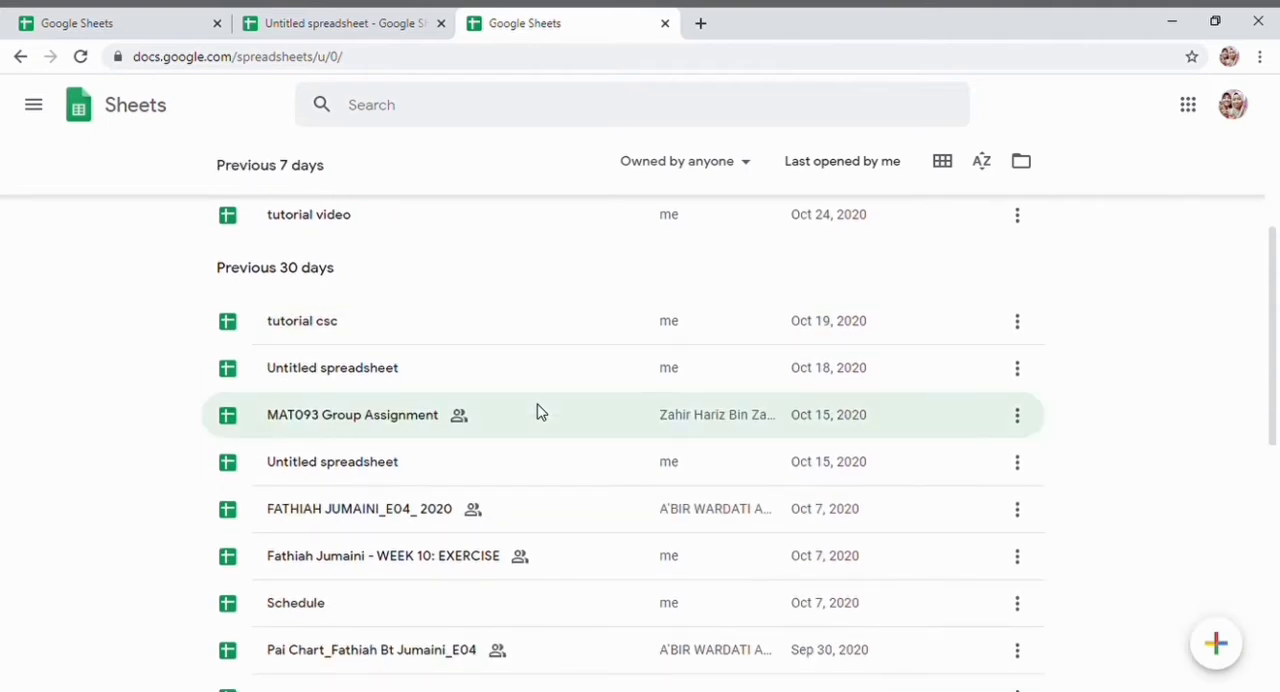
{"action": "scroll", "coordinate": [538, 410], "scroll_direction": "down", "scroll_amount": 4}
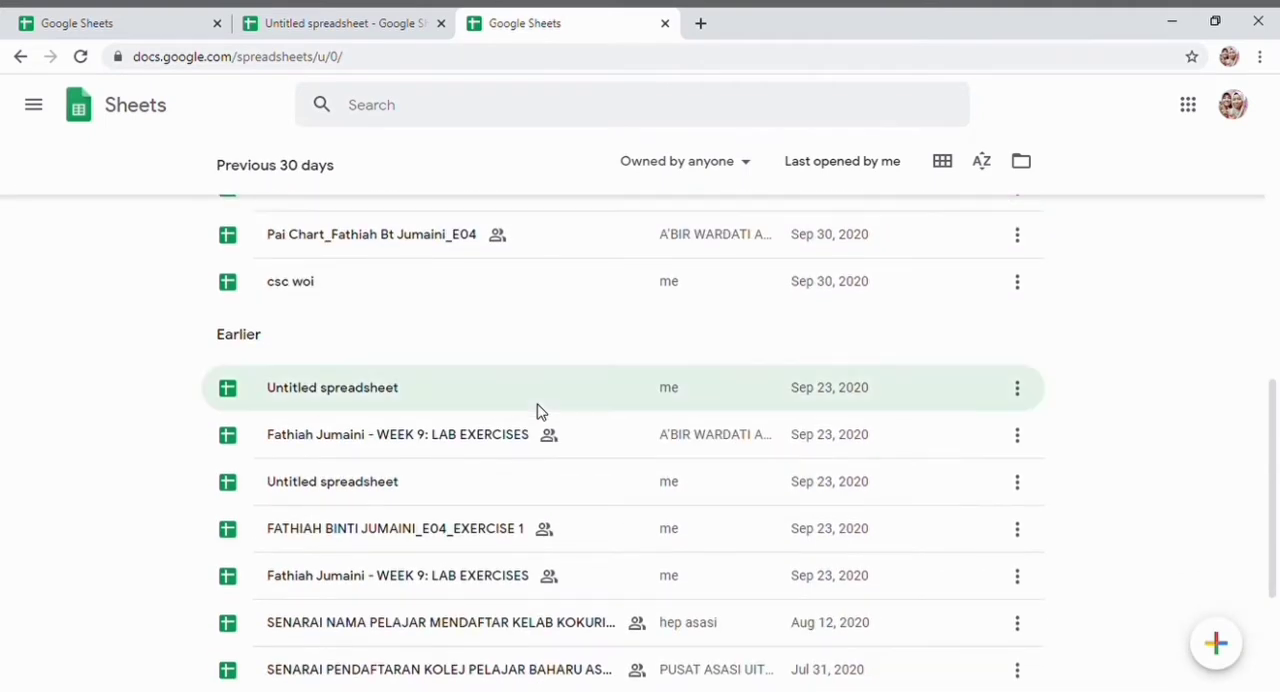
{"action": "scroll", "coordinate": [538, 410], "scroll_direction": "up", "scroll_amount": 9}
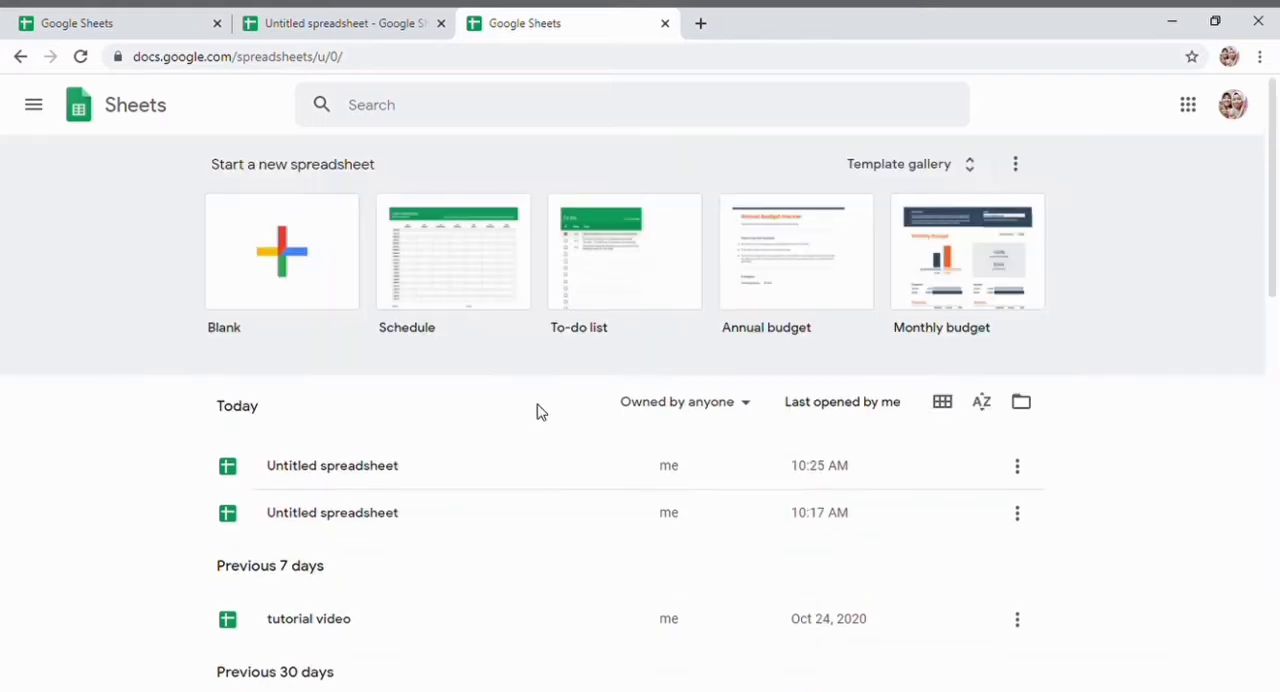
{"action": "scroll", "coordinate": [803, 290], "scroll_direction": "down", "scroll_amount": 1}
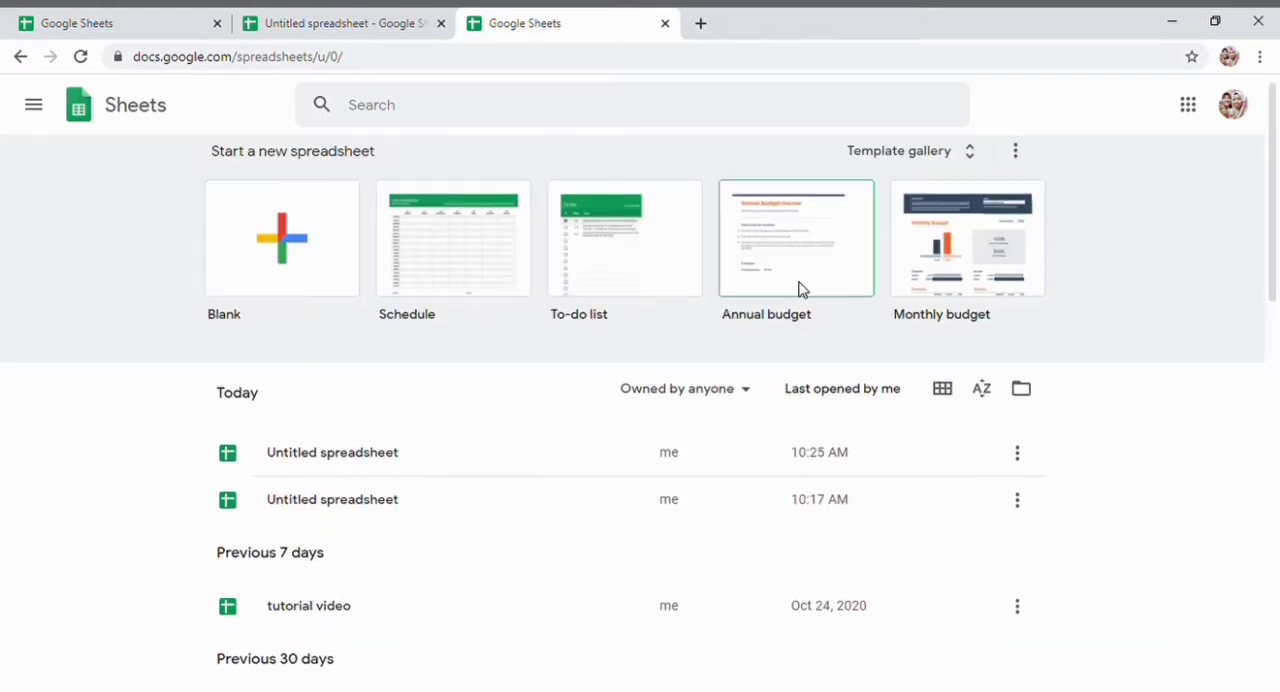
{"action": "scroll", "coordinate": [803, 290], "scroll_direction": "up", "scroll_amount": 1}
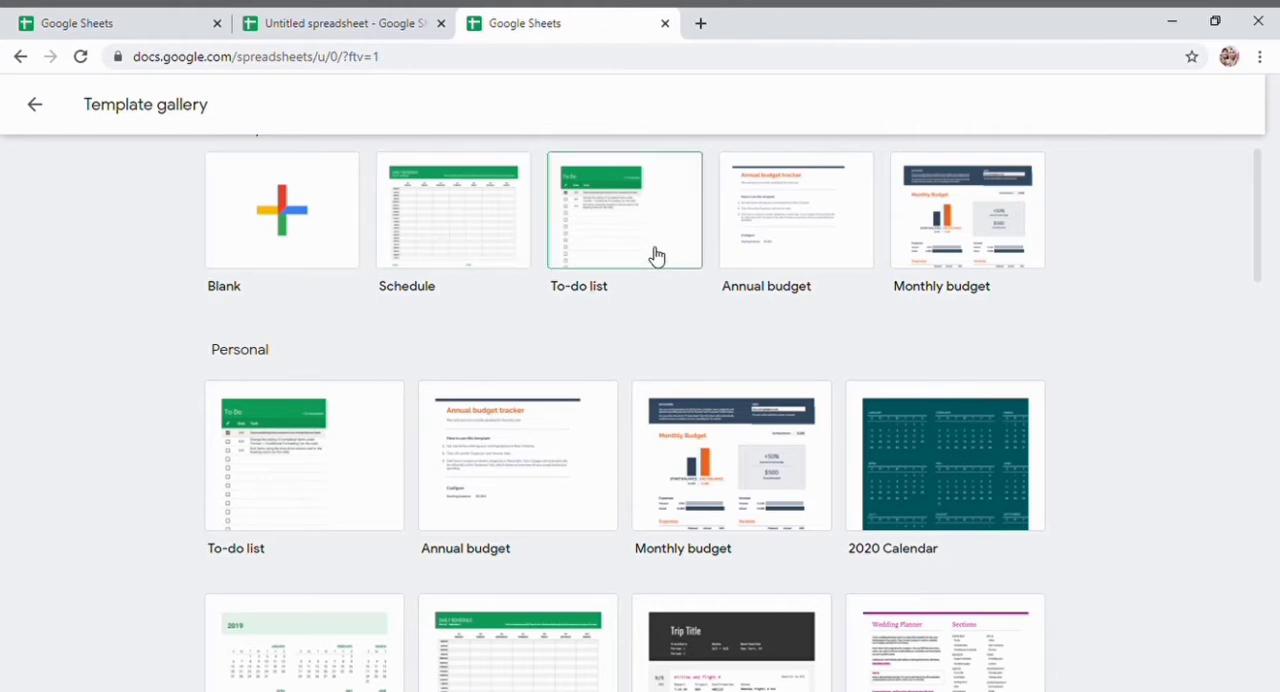
- Browse the template gallery's Personal, Work, Project management and Education sections
{"action": "scroll", "coordinate": [664, 300], "scroll_direction": "down", "scroll_amount": 1}
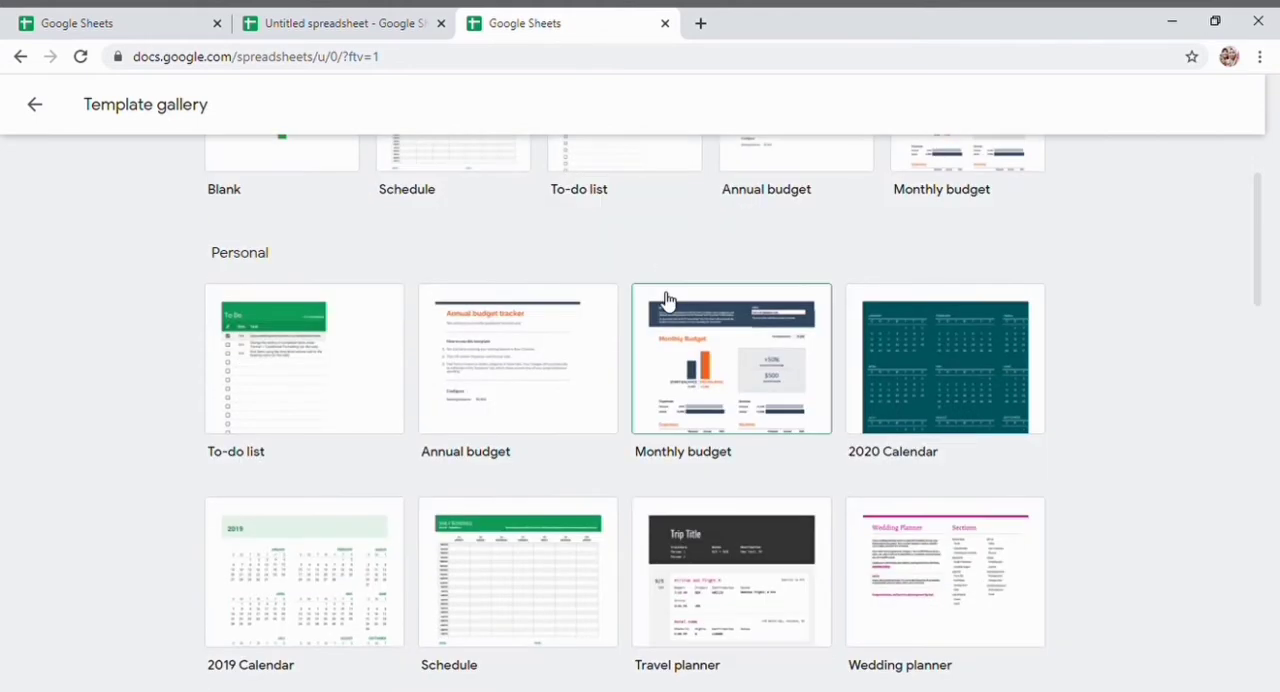
{"action": "scroll", "coordinate": [666, 294], "scroll_direction": "down", "scroll_amount": 2}
{"action": "scroll", "coordinate": [389, 300], "scroll_direction": "up", "scroll_amount": 1}
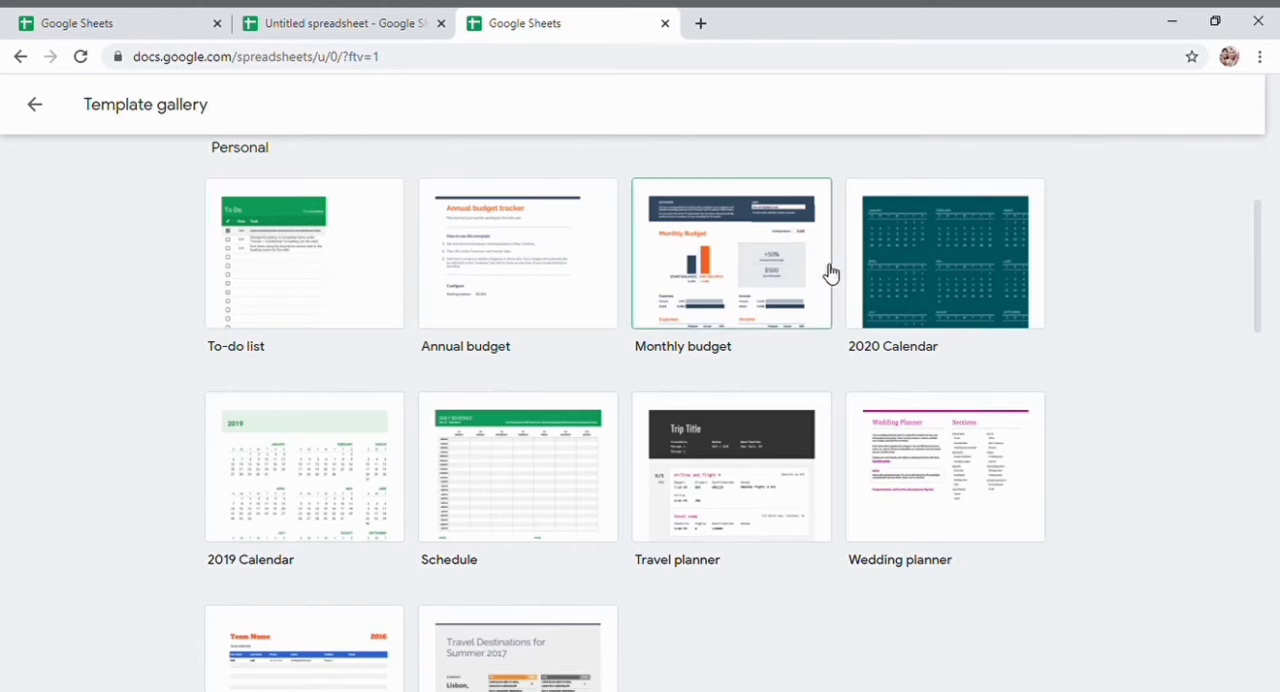
{"action": "scroll", "coordinate": [826, 274], "scroll_direction": "down", "scroll_amount": 2}
{"action": "scroll", "coordinate": [932, 243], "scroll_direction": "up", "scroll_amount": 1}
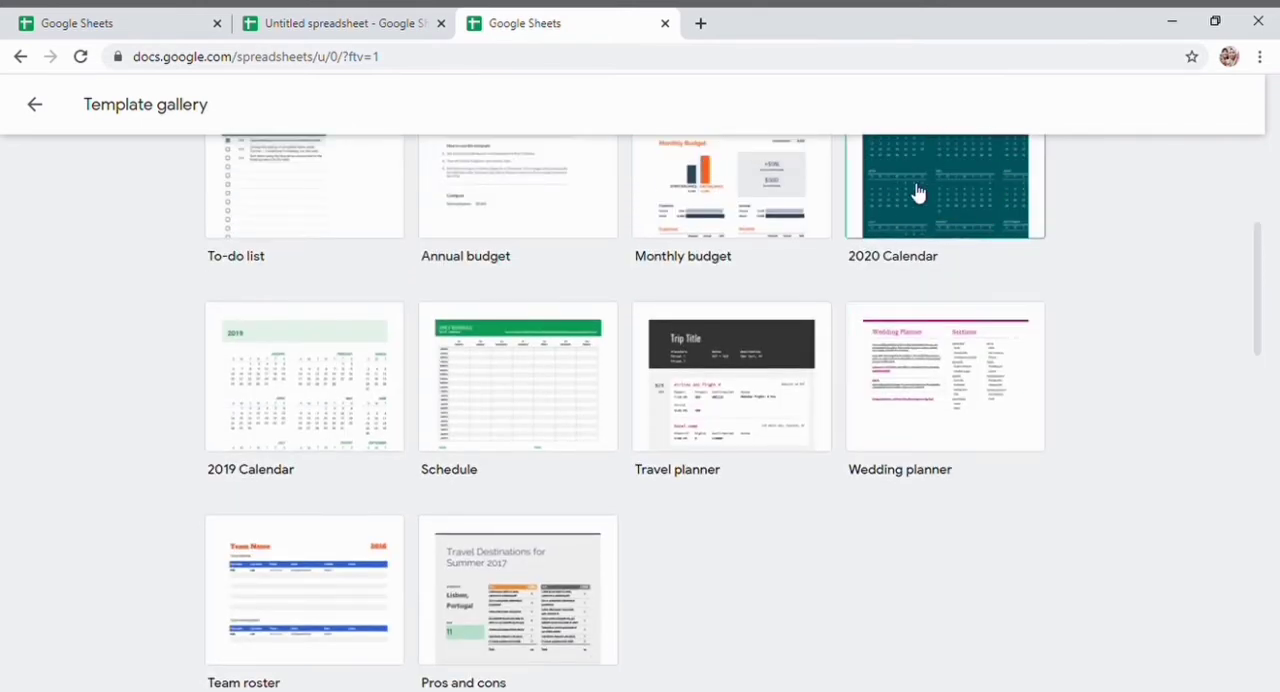
{"action": "scroll", "coordinate": [371, 529], "scroll_direction": "down", "scroll_amount": 5}
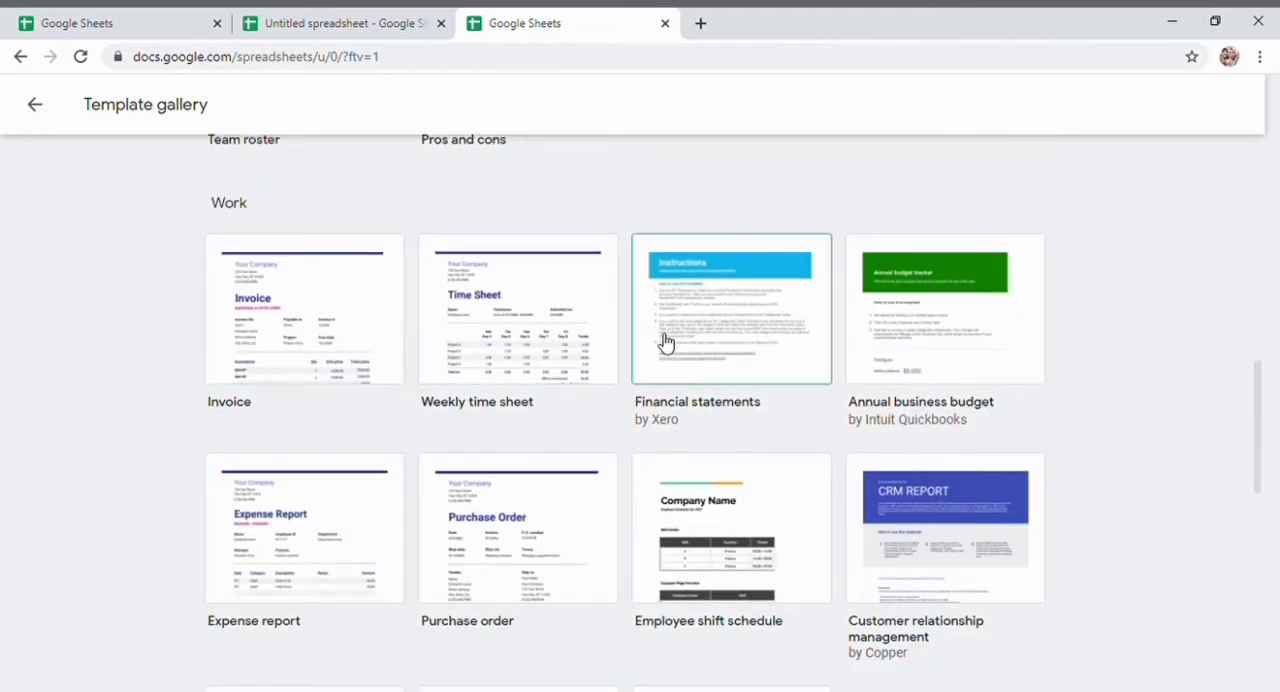
{"action": "scroll", "coordinate": [661, 342], "scroll_direction": "down", "scroll_amount": 4}
{"action": "scroll", "coordinate": [661, 342], "scroll_direction": "down", "scroll_amount": 3}
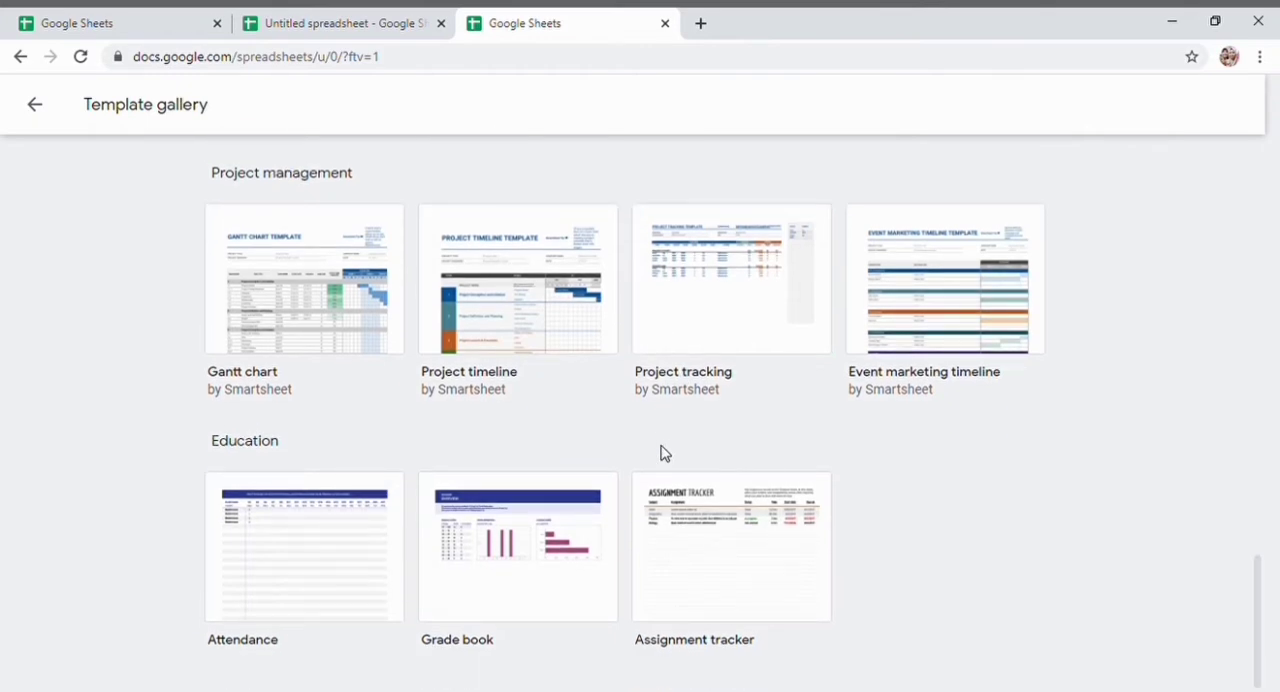
- Create a new blank spreadsheet from the recently used templates in the template gallery
{"action": "scroll", "coordinate": [661, 453], "scroll_direction": "up", "scroll_amount": 10}
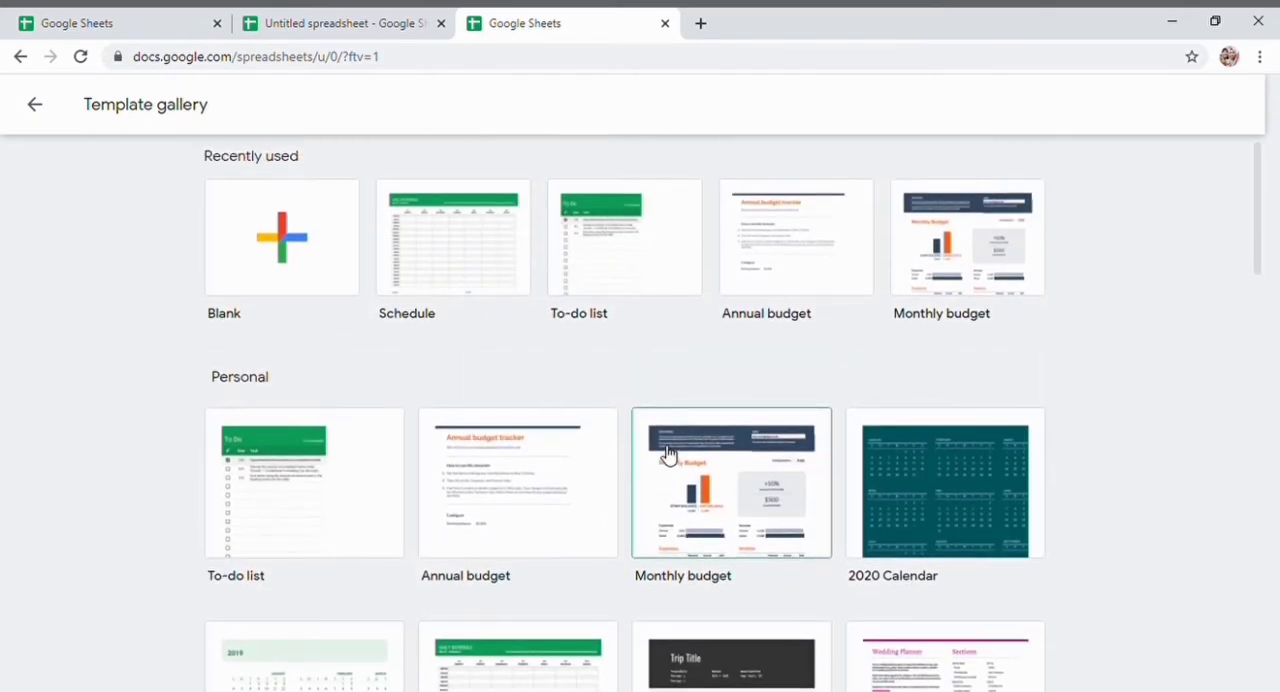
{"action": "scroll", "coordinate": [667, 453], "scroll_direction": "down", "scroll_amount": 2}
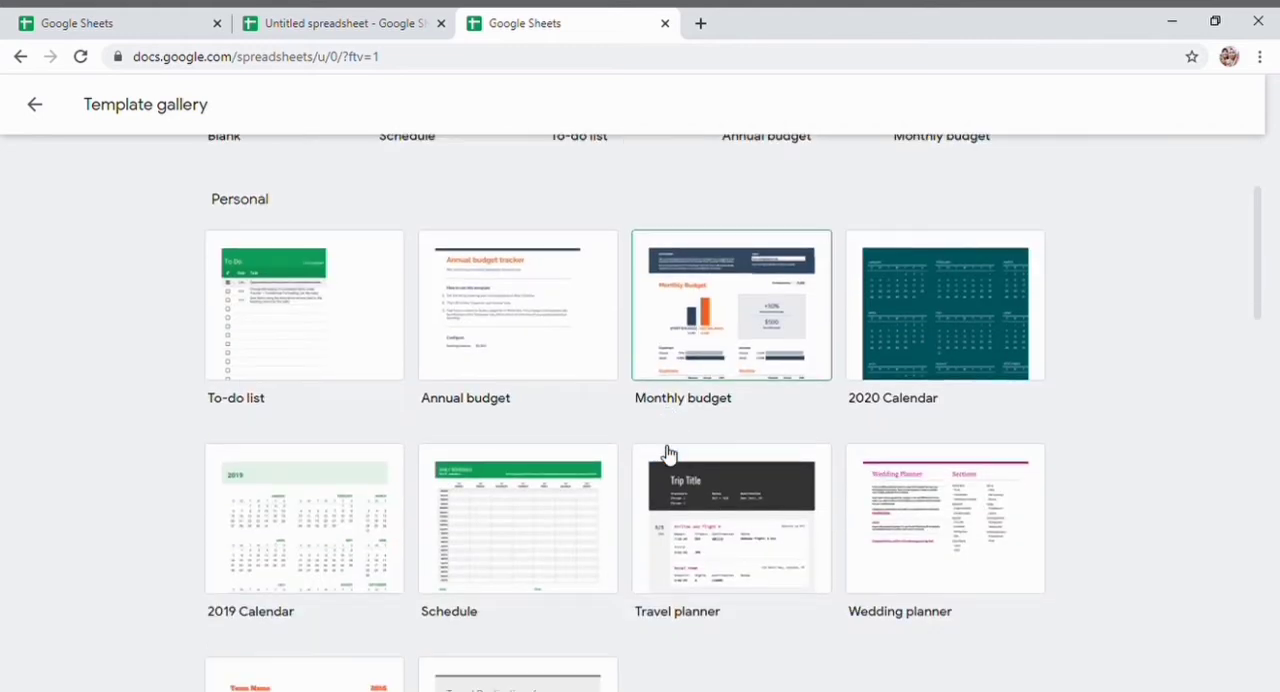
{"action": "scroll", "coordinate": [668, 453], "scroll_direction": "up", "scroll_amount": 2}
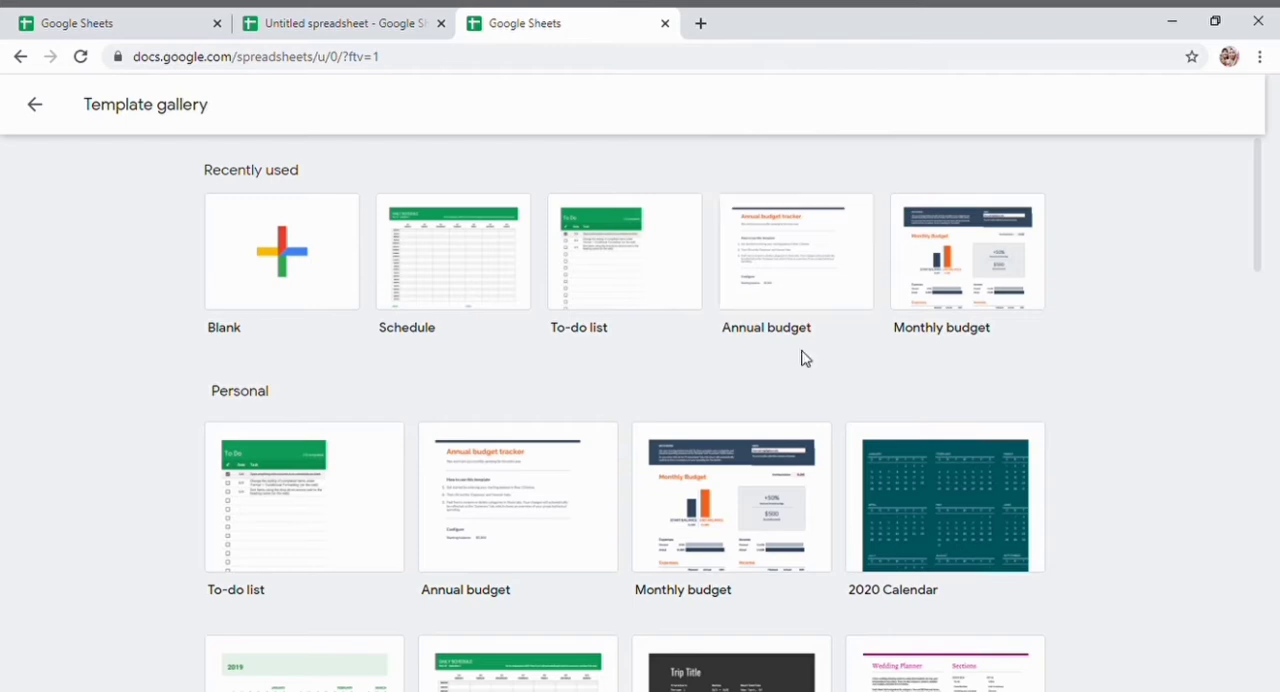
{"action": "scroll", "coordinate": [557, 400], "scroll_direction": "down", "scroll_amount": 4}
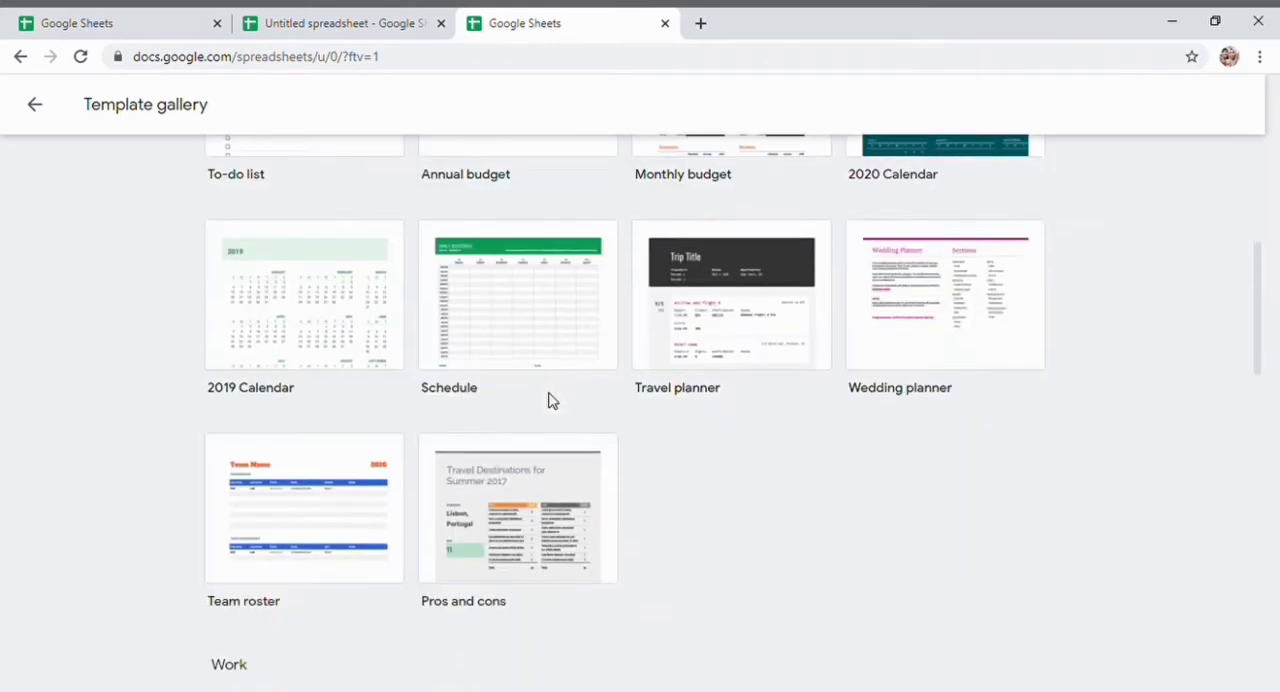
{"action": "scroll", "coordinate": [551, 399], "scroll_direction": "up", "scroll_amount": 4}
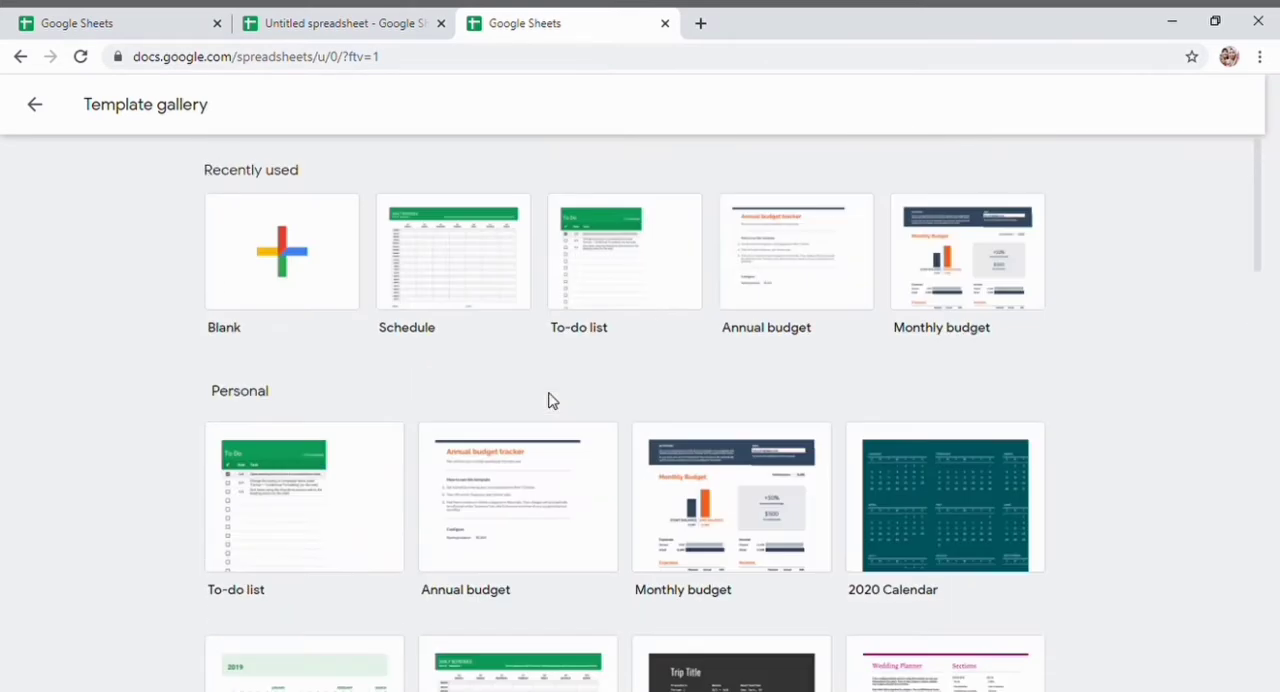
{"action": "left_click", "coordinate": [313, 263]}
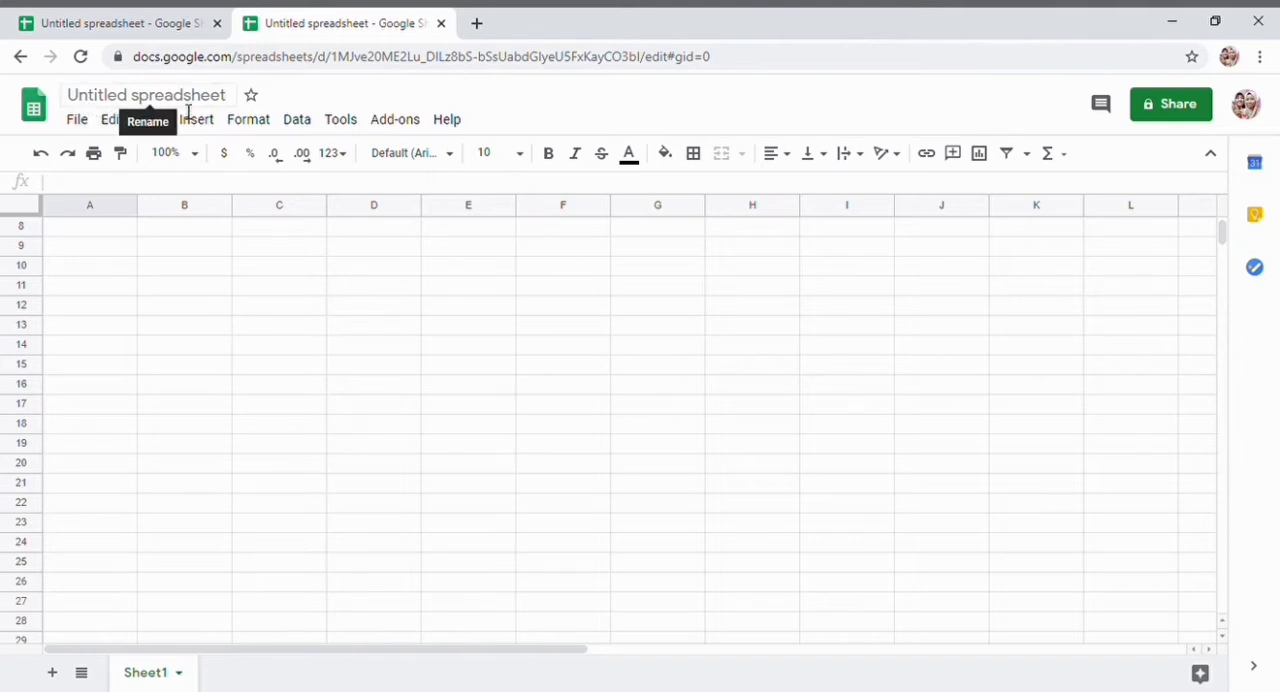
- Clear the new spreadsheet's title and check the task description and materials table in the other open spreadsheet
{"action": "left_click", "coordinate": [188, 100]}
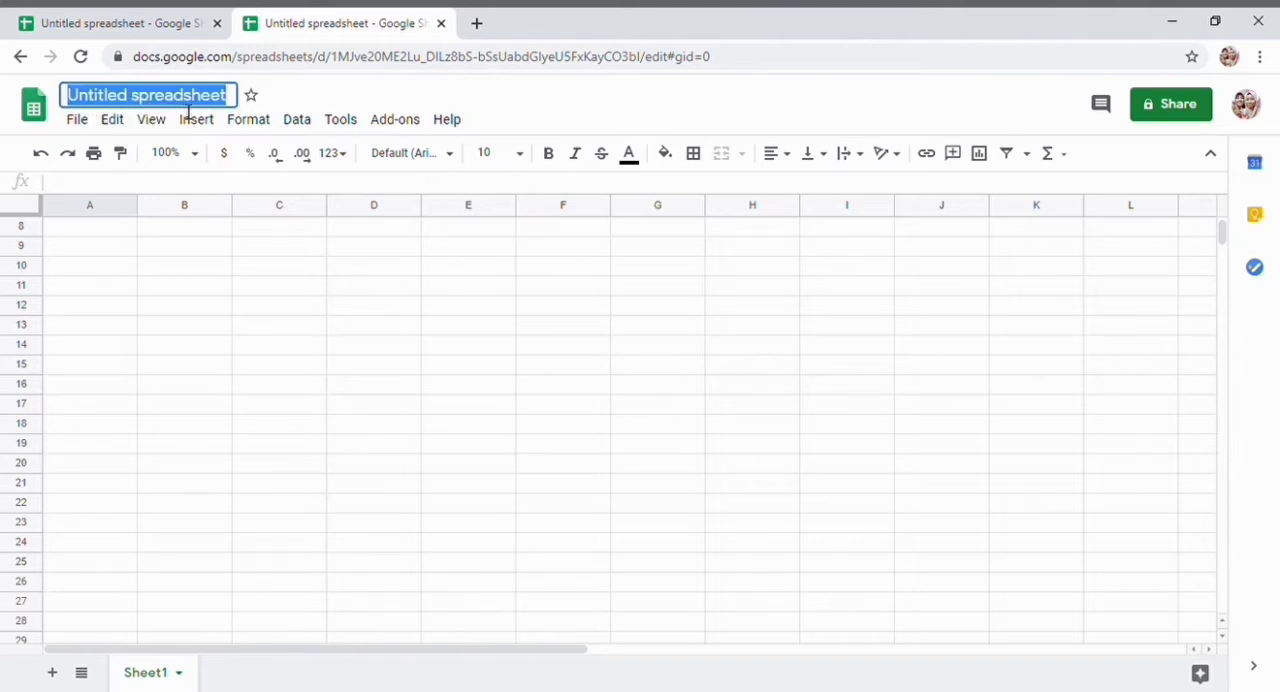
{"action": "key", "text": "BackSpace"}
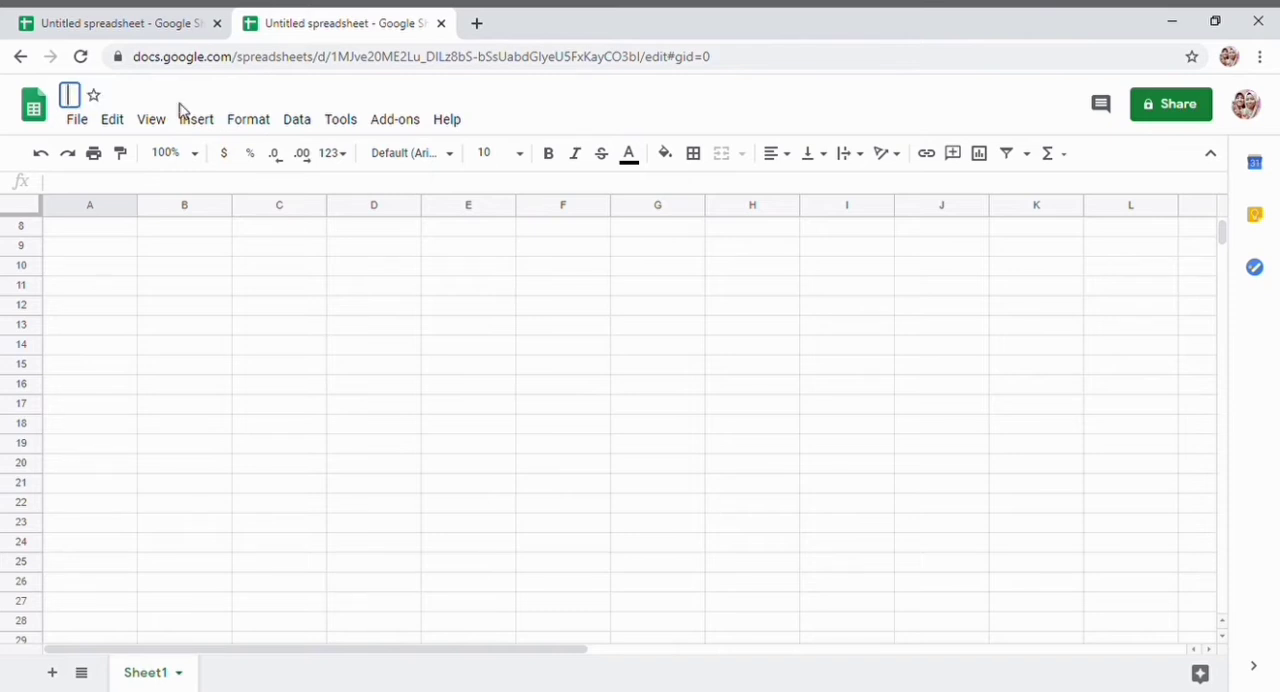
{"action": "left_click", "coordinate": [63, 20]}
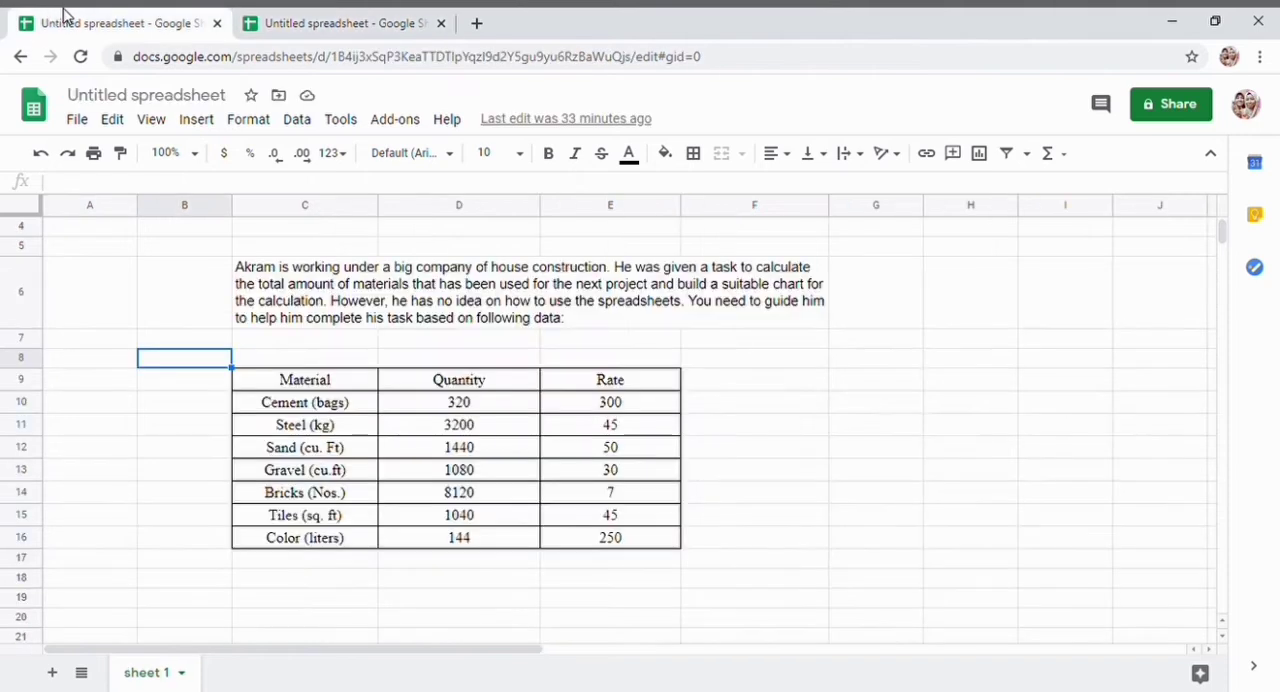
{"action": "left_click", "coordinate": [366, 14]}
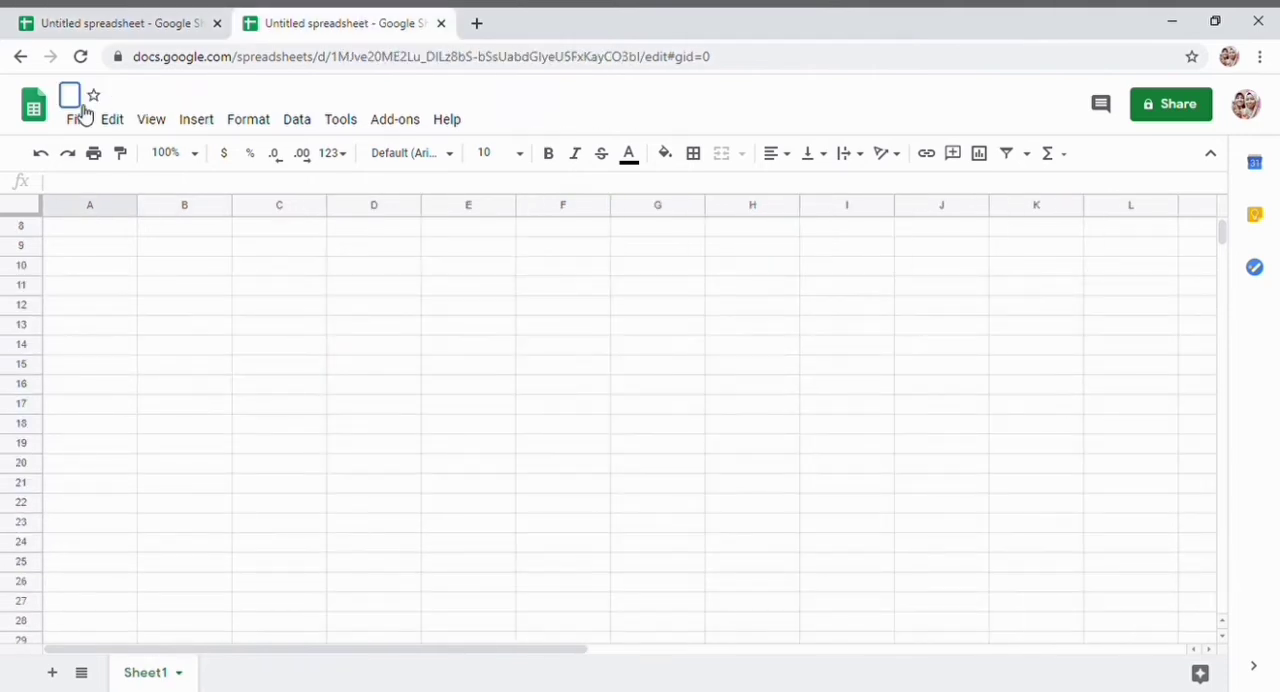
- Rename the blank spreadsheet as "Costs in House Construction"
{"action": "left_click", "coordinate": [79, 99]}
{"action": "left_click", "coordinate": [79, 100]}
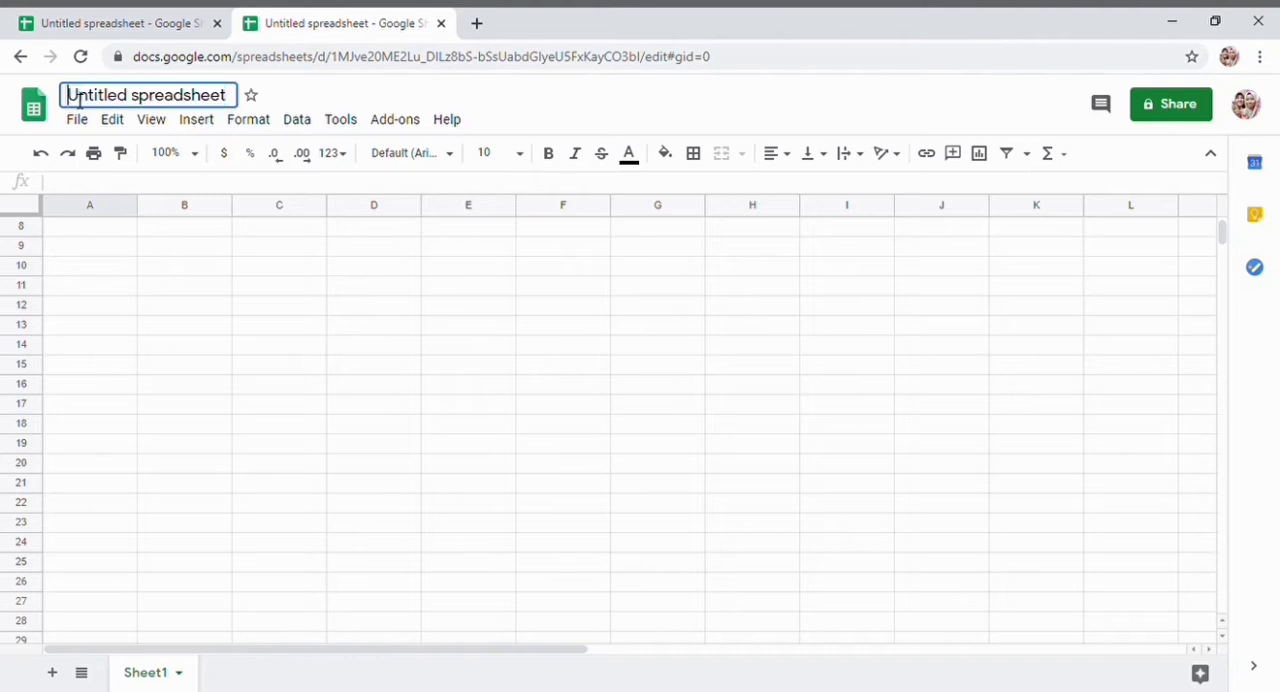
{"action": "left_click_drag", "start_coordinate": [79, 100], "coordinate": [317, 97]}
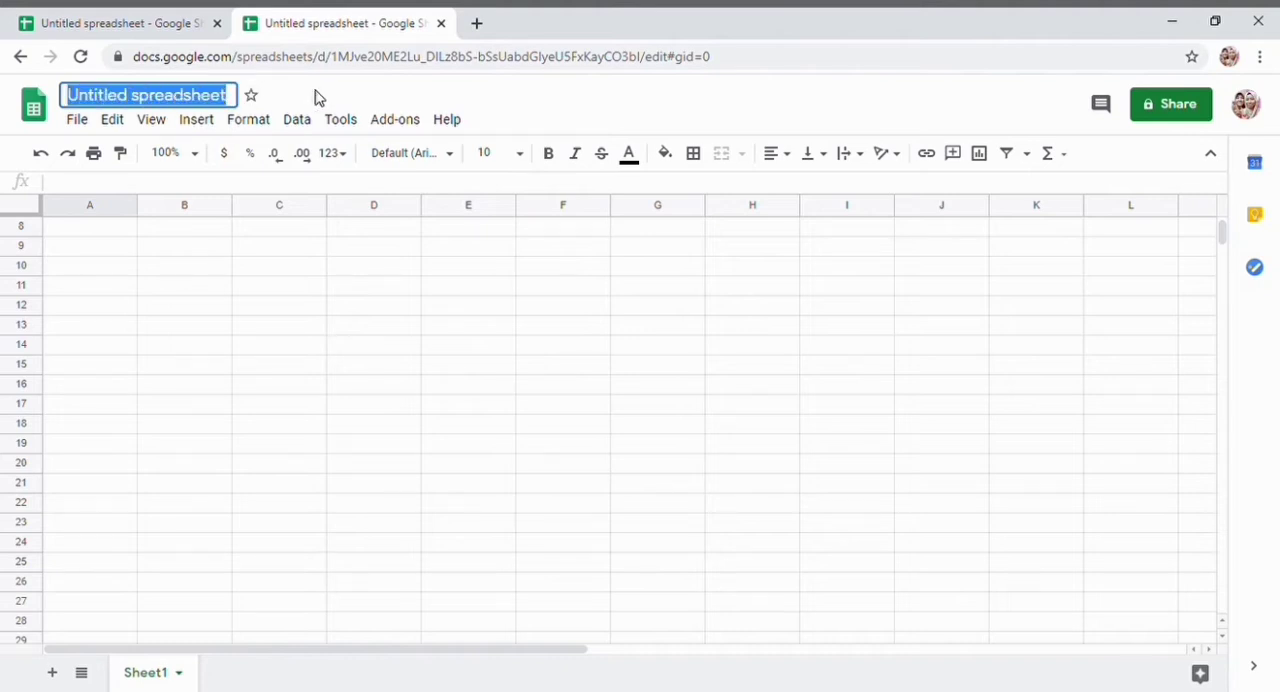
{"action": "key", "text": "BackSpace"}
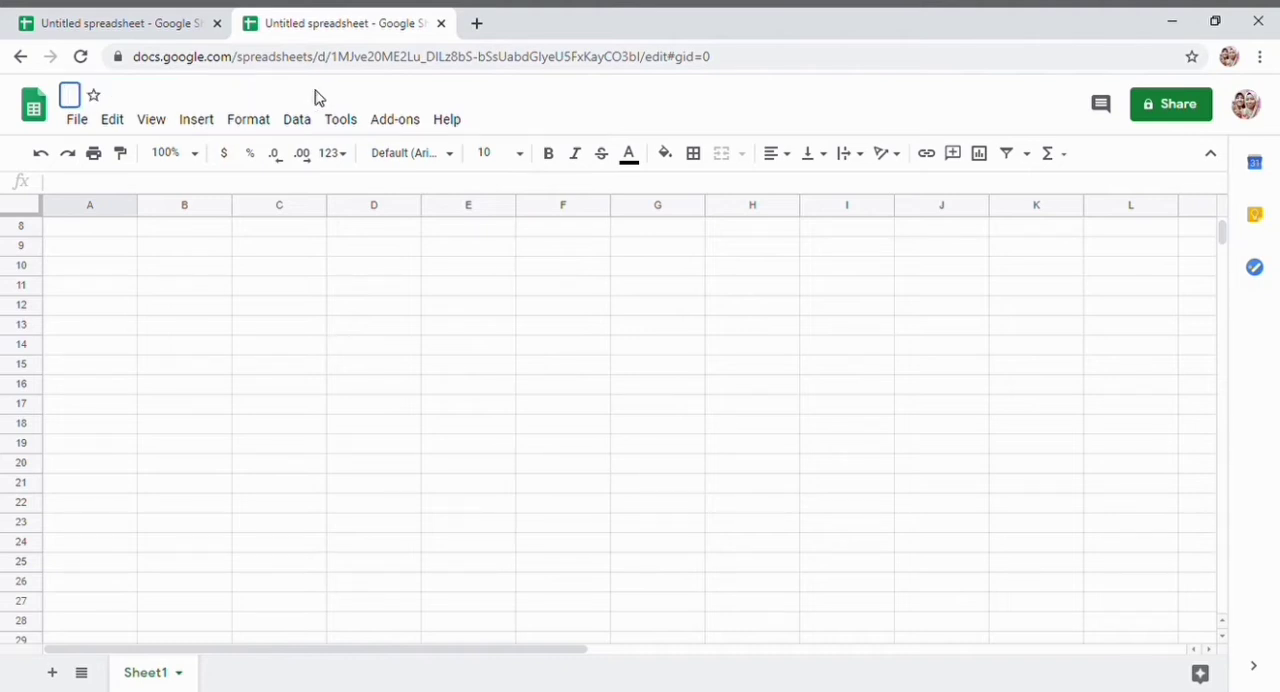
{"action": "type", "text": "Cost"}
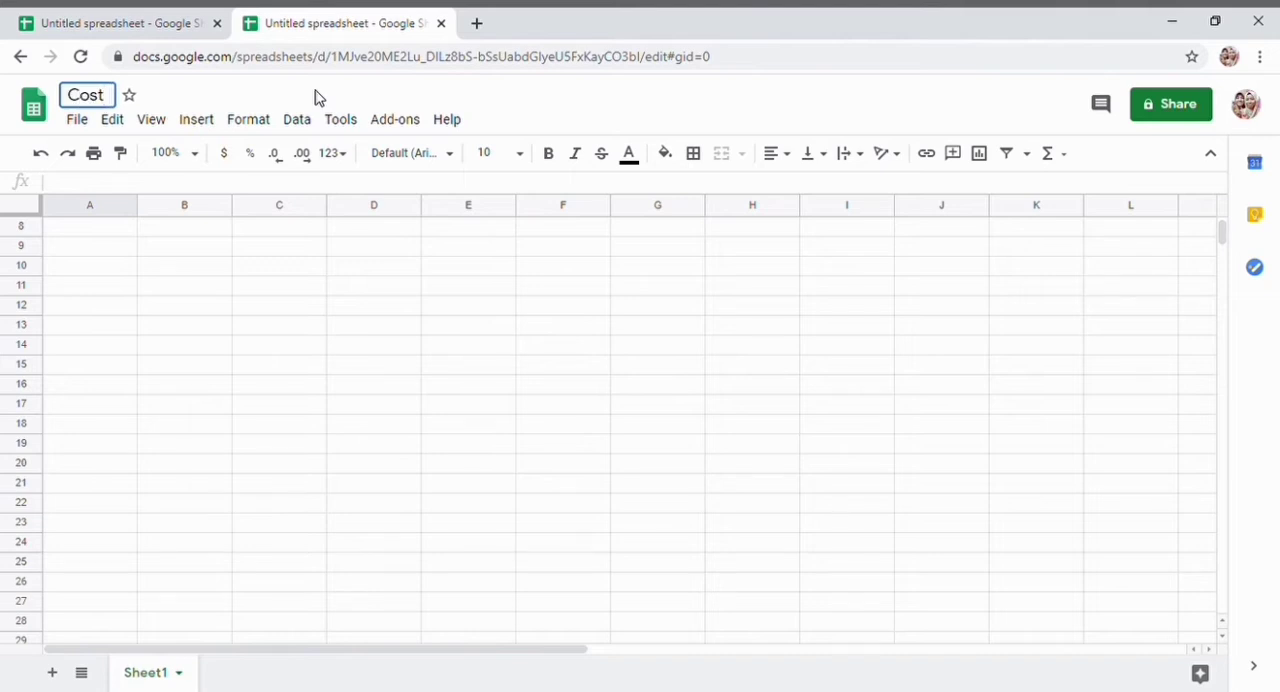
{"action": "type", "text": "s in "}
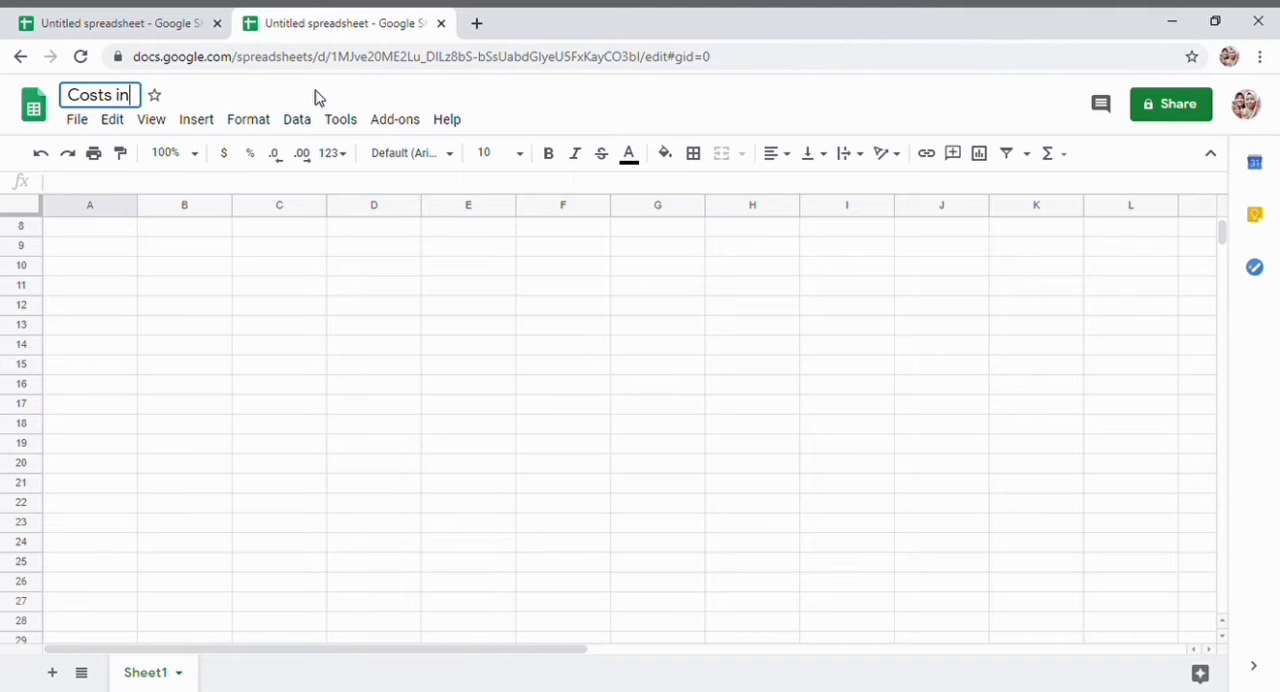
{"action": "type", "text": "Huse"}
{"action": "key", "text": "BackSpace"}
{"action": "key", "text": "BackSpace"}
{"action": "key", "text": "BackSpace"}
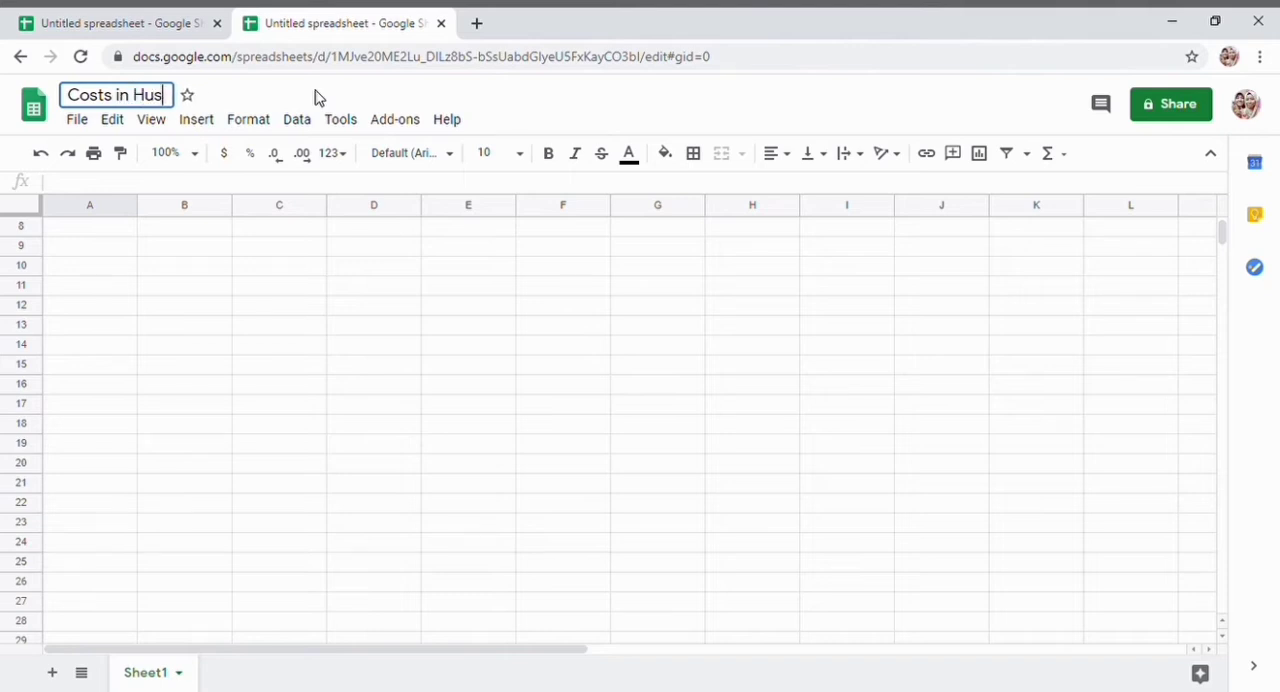
{"action": "type", "text": "ois"}
{"action": "key", "text": "BackSpace"}
{"action": "key", "text": "BackSpace"}
{"action": "type", "text": "use co"}
{"action": "key", "text": "BackSpace"}
{"action": "key", "text": "BackSpace"}
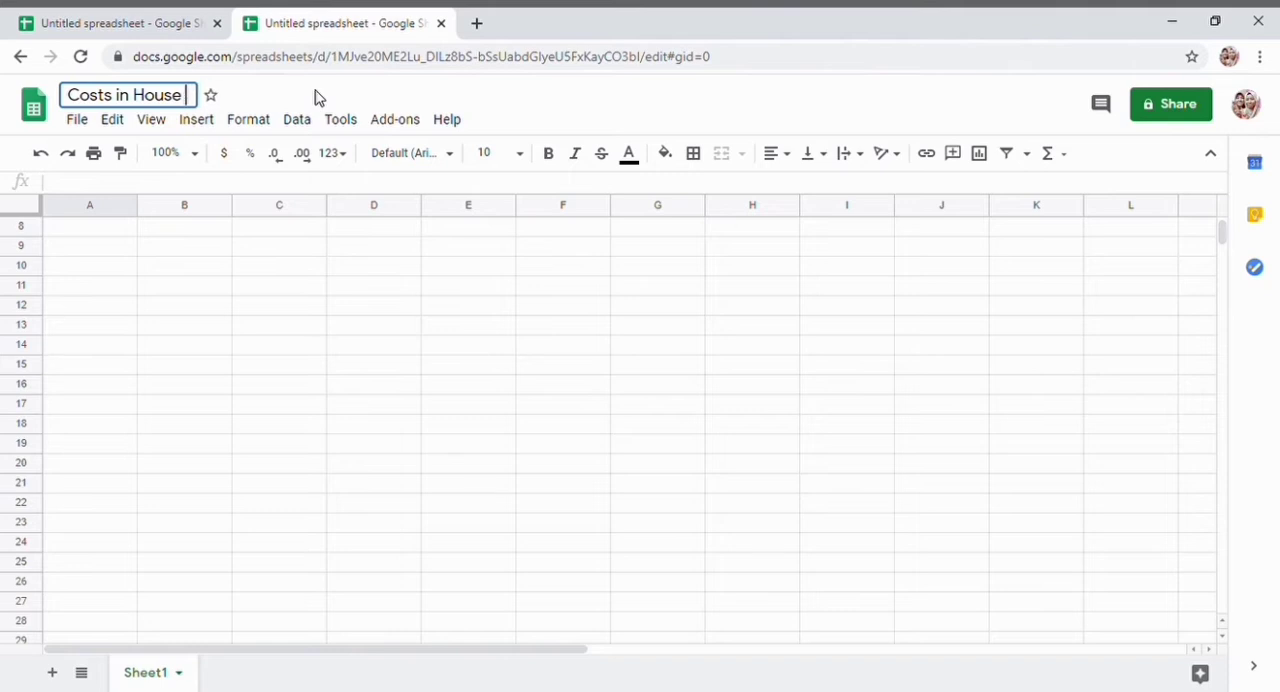
{"action": "type", "text": "Constru"}
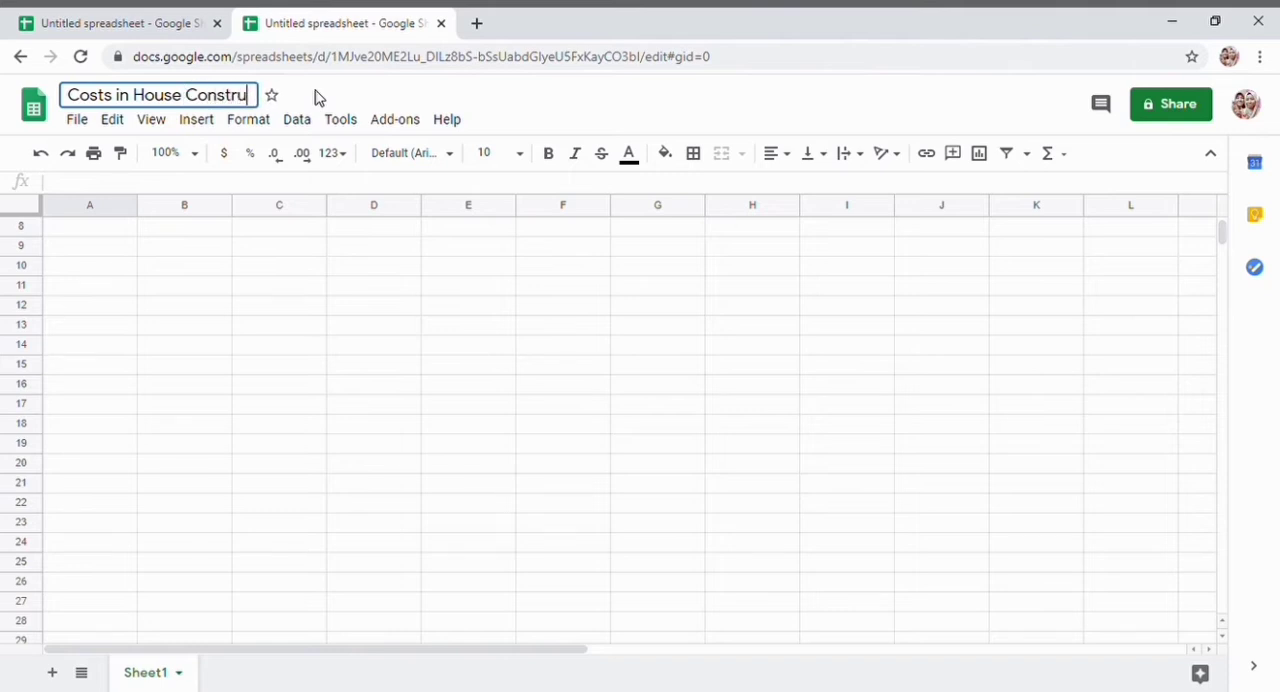
{"action": "type", "text": "ction"}
{"action": "key", "text": "Return"}
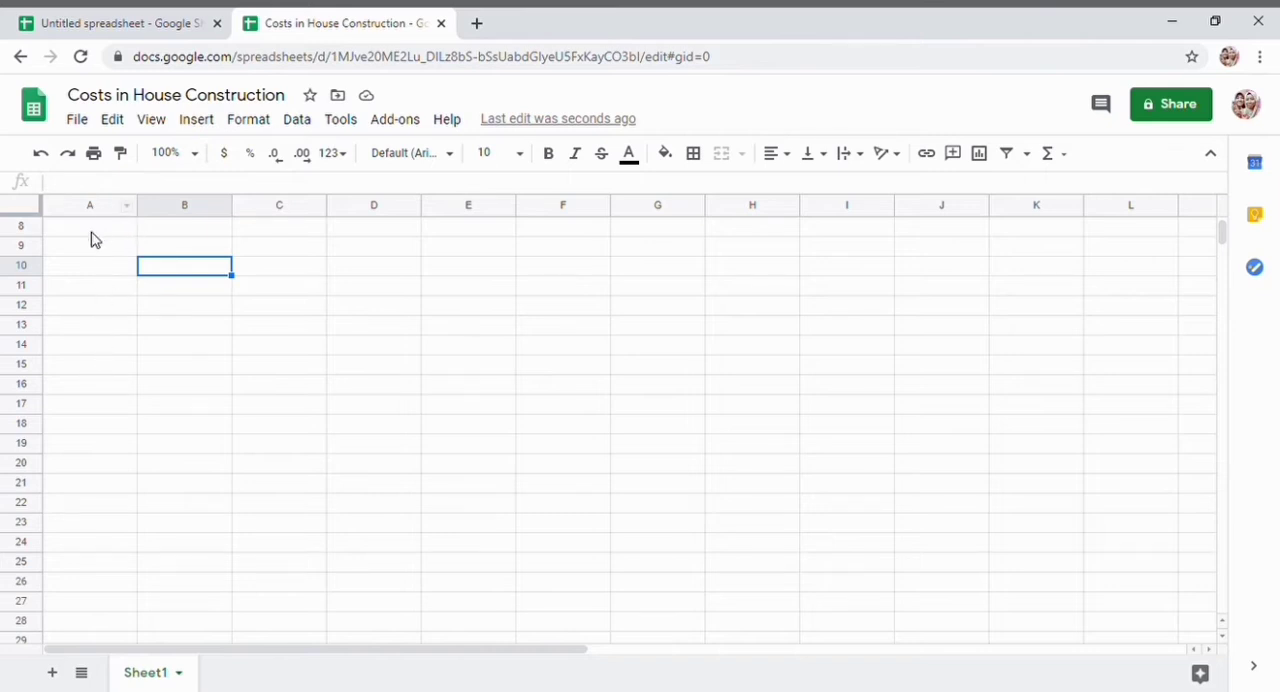
{"action": "scroll", "coordinate": [149, 334], "scroll_direction": "up", "scroll_amount": 3}
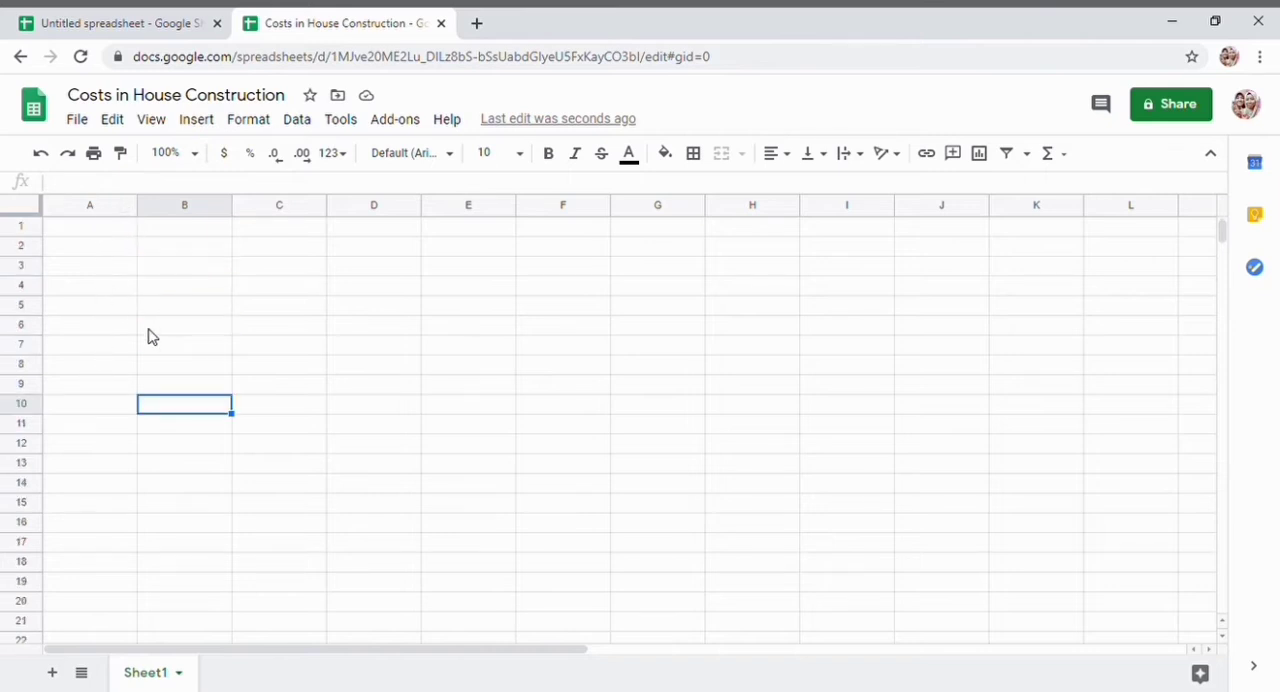
{"action": "left_click", "coordinate": [76, 232]}
{"action": "left_click", "coordinate": [198, 232]}
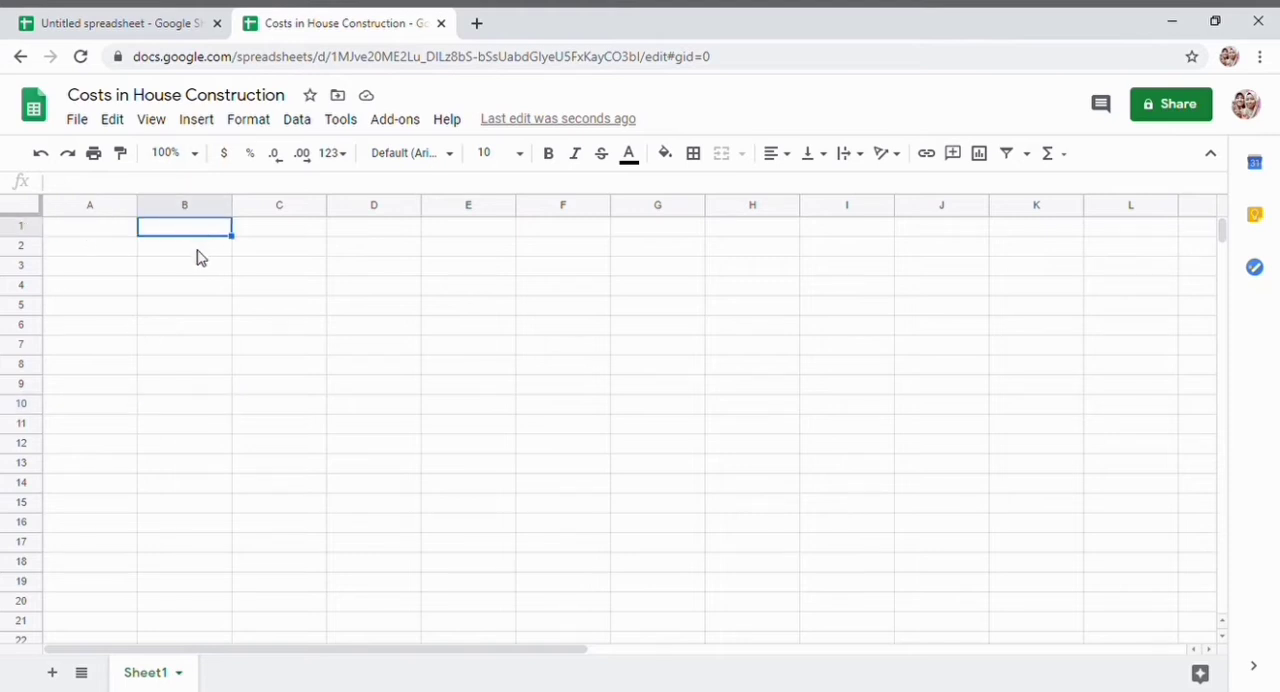
{"action": "left_click", "coordinate": [198, 249]}
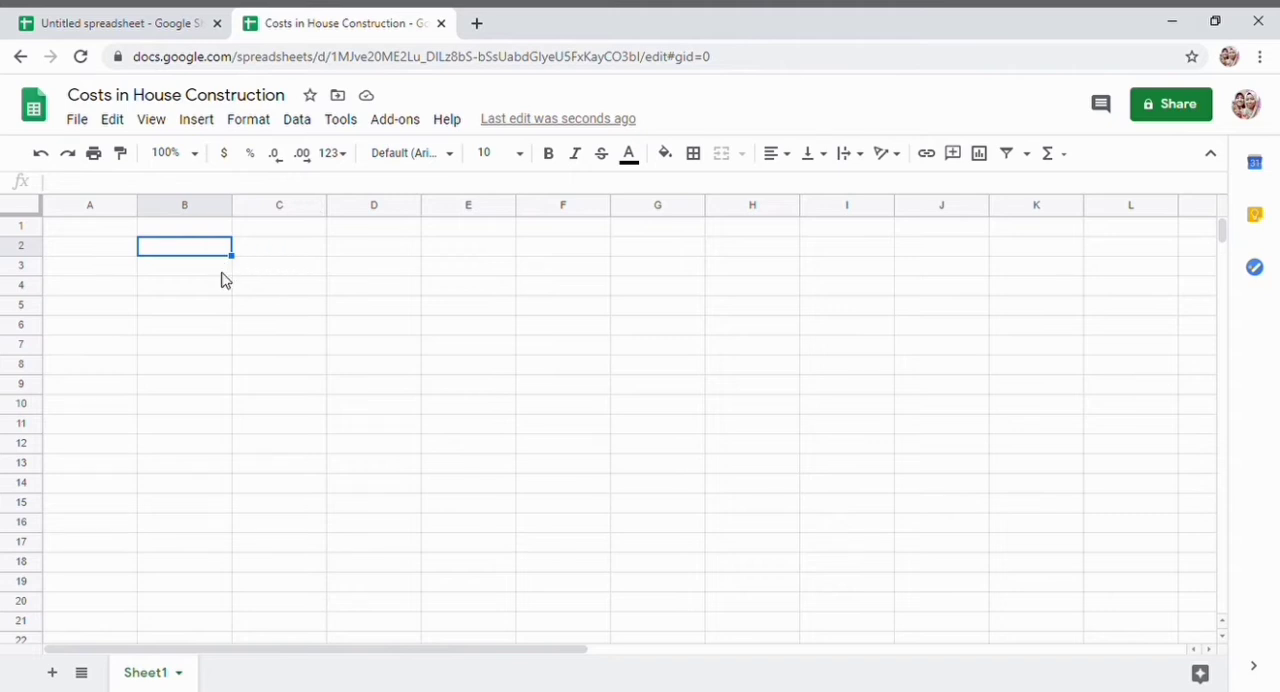
{"action": "left_click", "coordinate": [178, 272]}
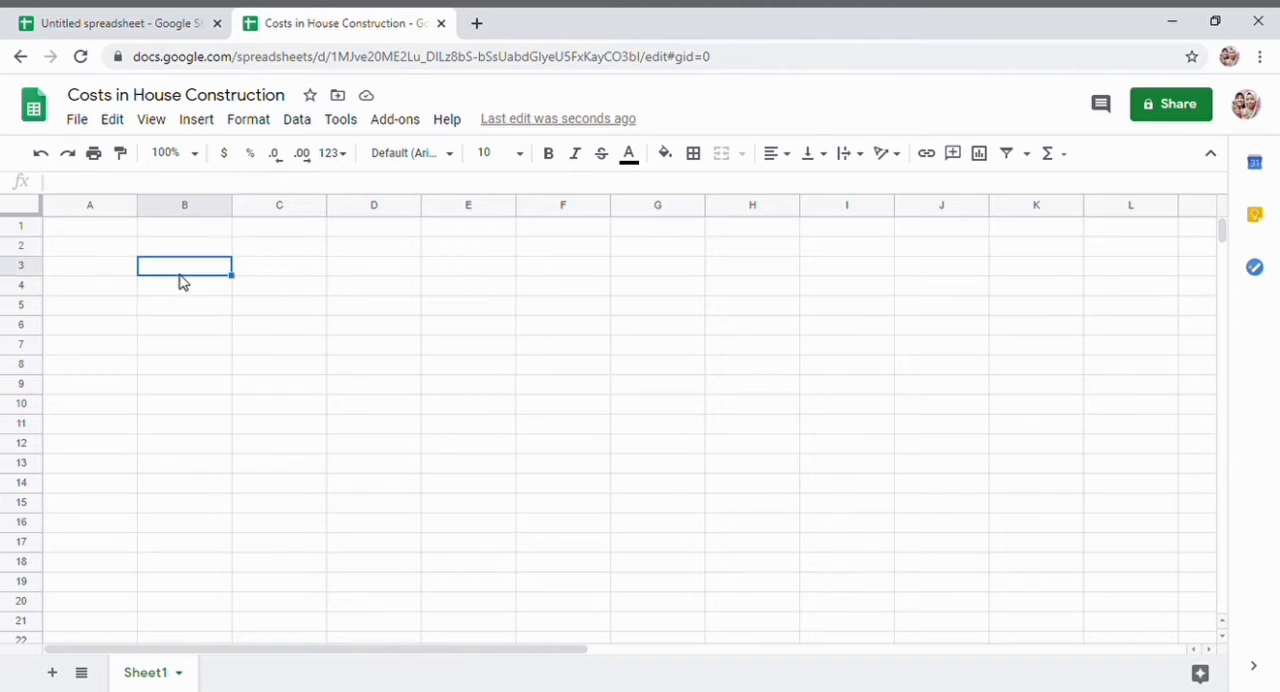
{"action": "left_click", "coordinate": [123, 253]}
{"action": "left_click", "coordinate": [272, 383]}
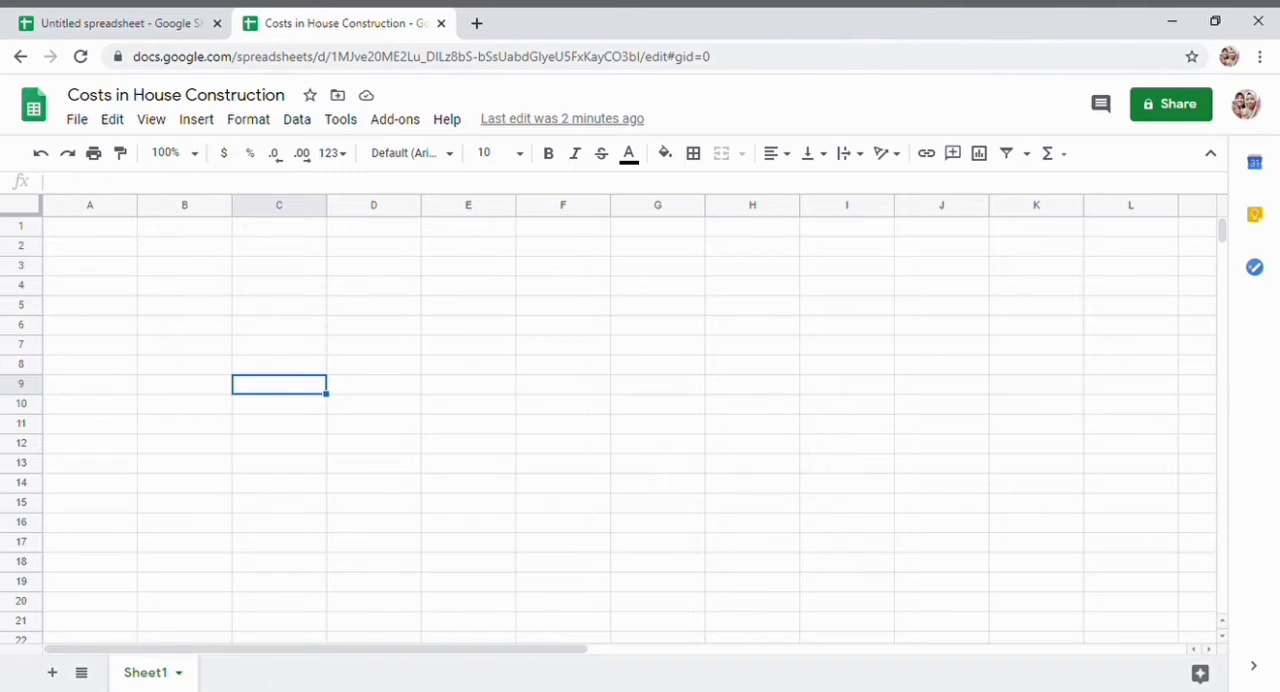
- Add three more sheets to the Costs in House Construction spreadsheet
{"action": "left_click", "coordinate": [55, 673]}
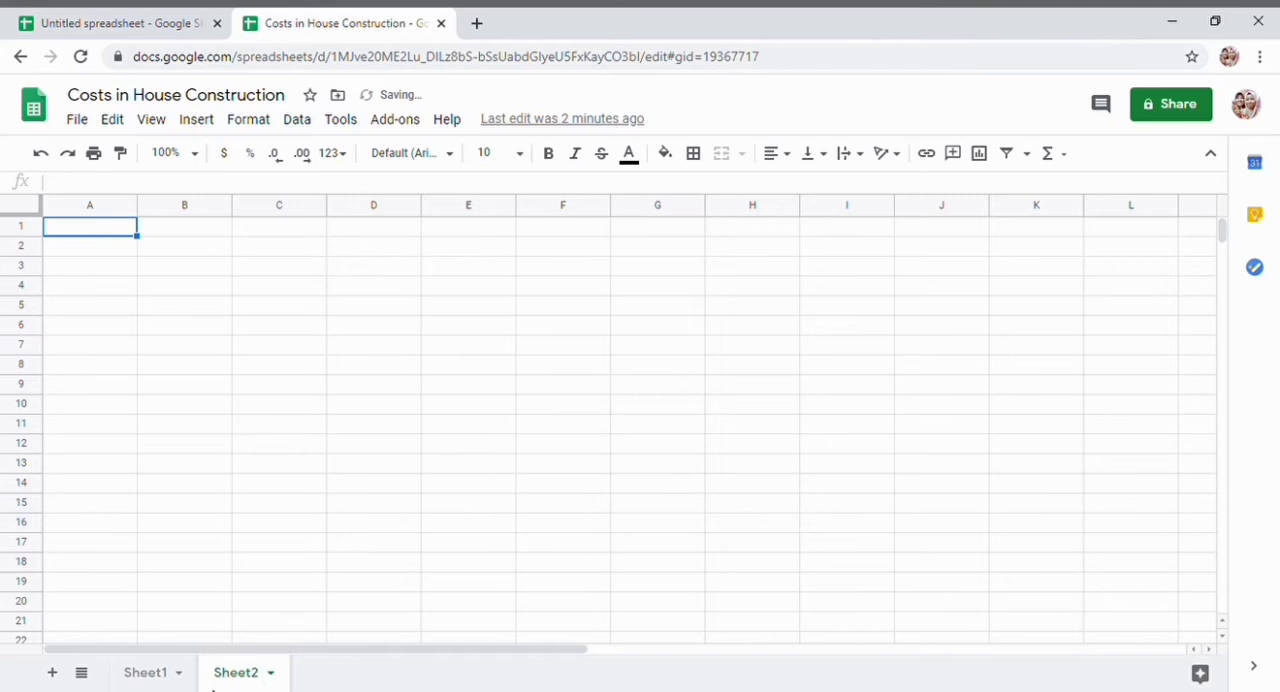
{"action": "left_click", "coordinate": [55, 675]}
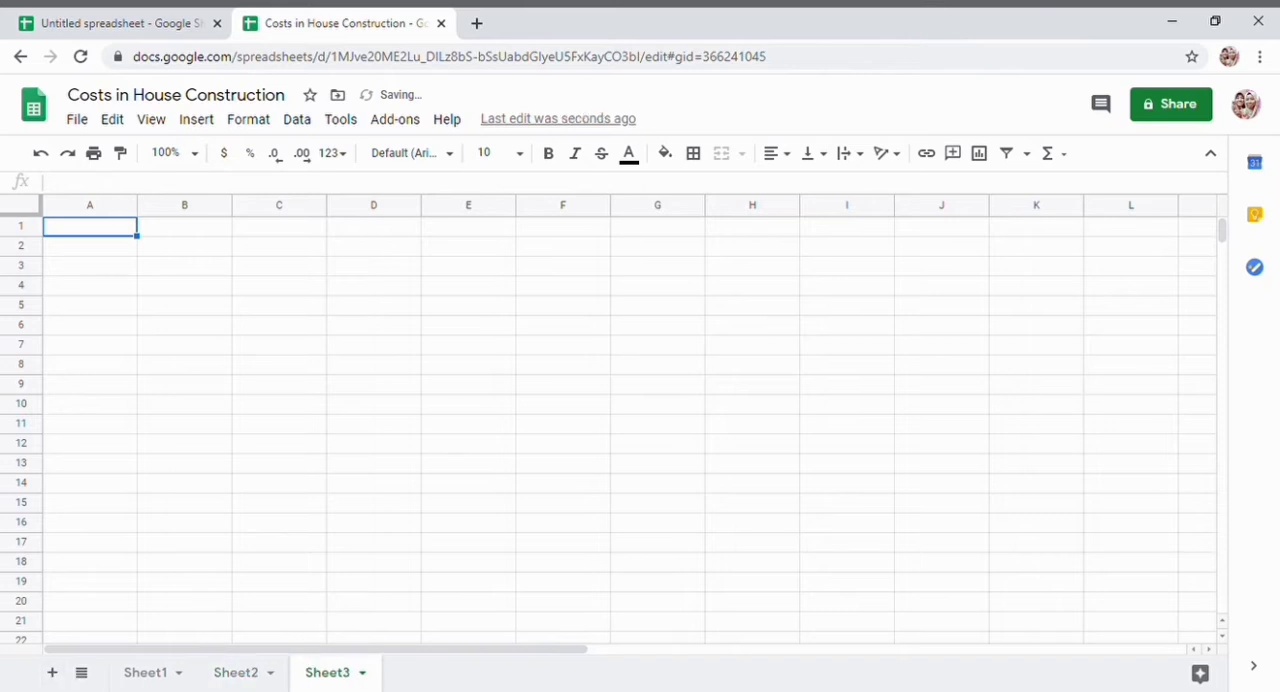
{"action": "left_click", "coordinate": [54, 676]}
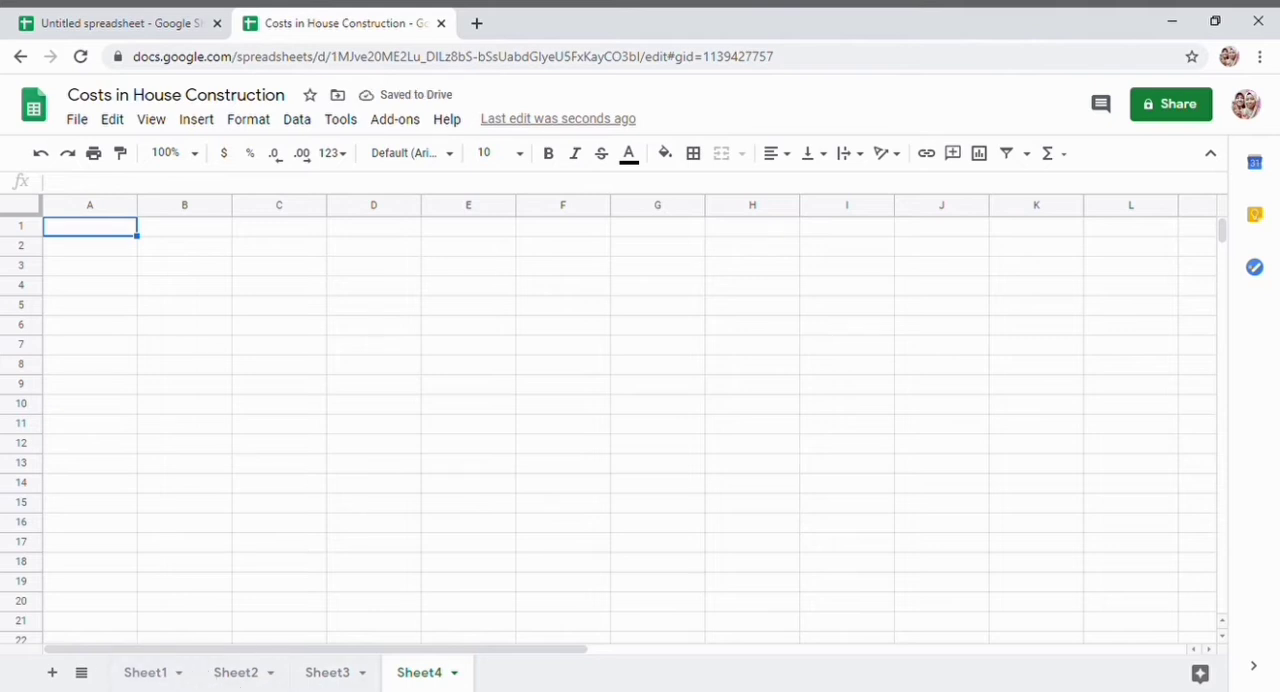
- Rename Sheet1 as "Data" and Sheet2 as "Schedule 1"
{"action": "left_click", "coordinate": [148, 676]}
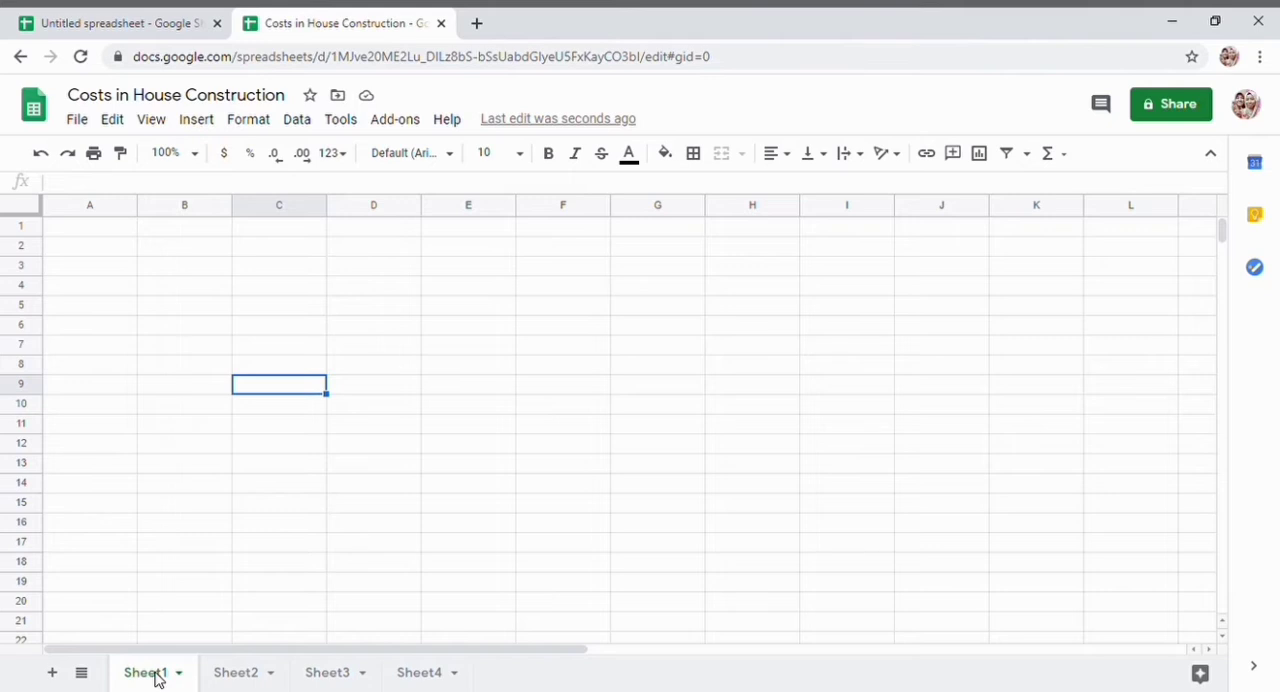
{"action": "double_click", "coordinate": [156, 678]}
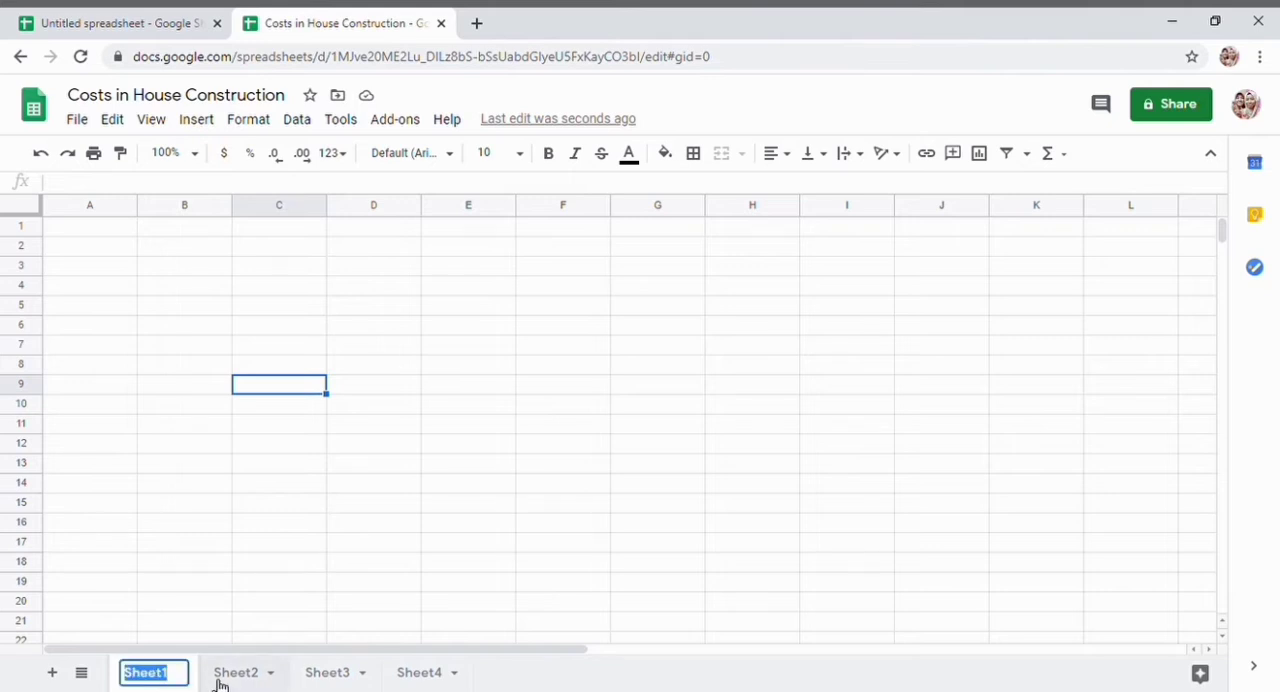
{"action": "key", "text": "BackSpace"}
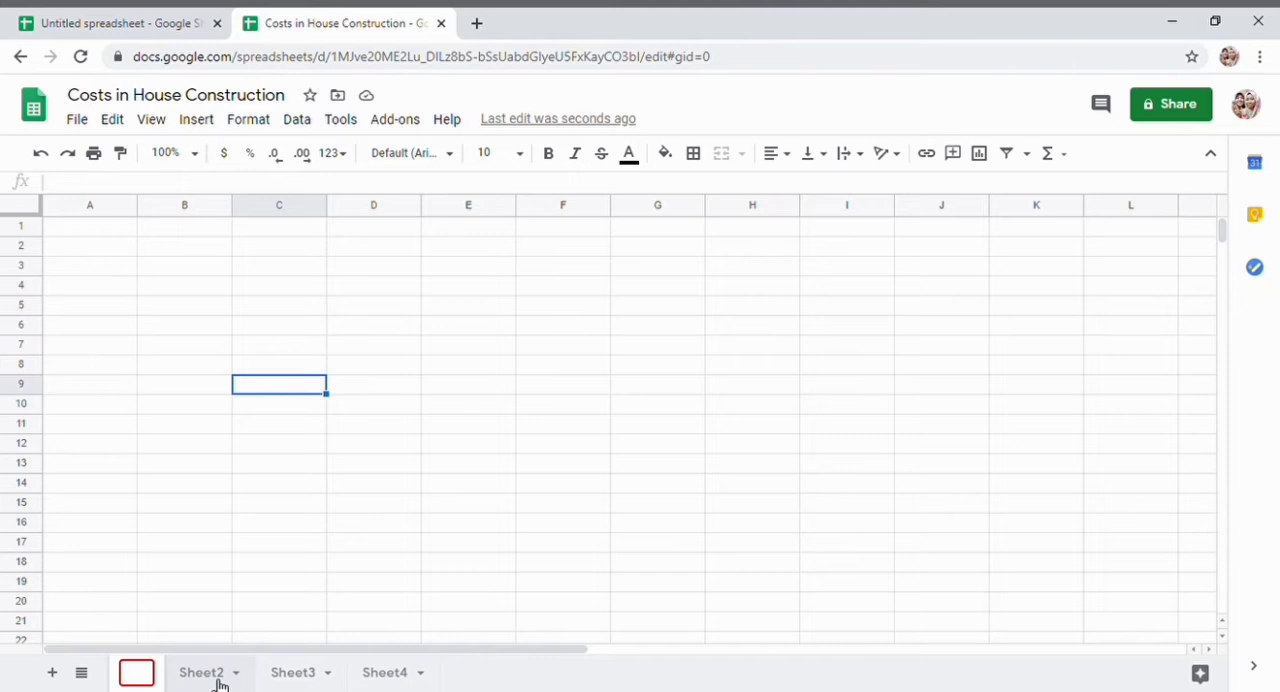
{"action": "type", "text": "Data"}
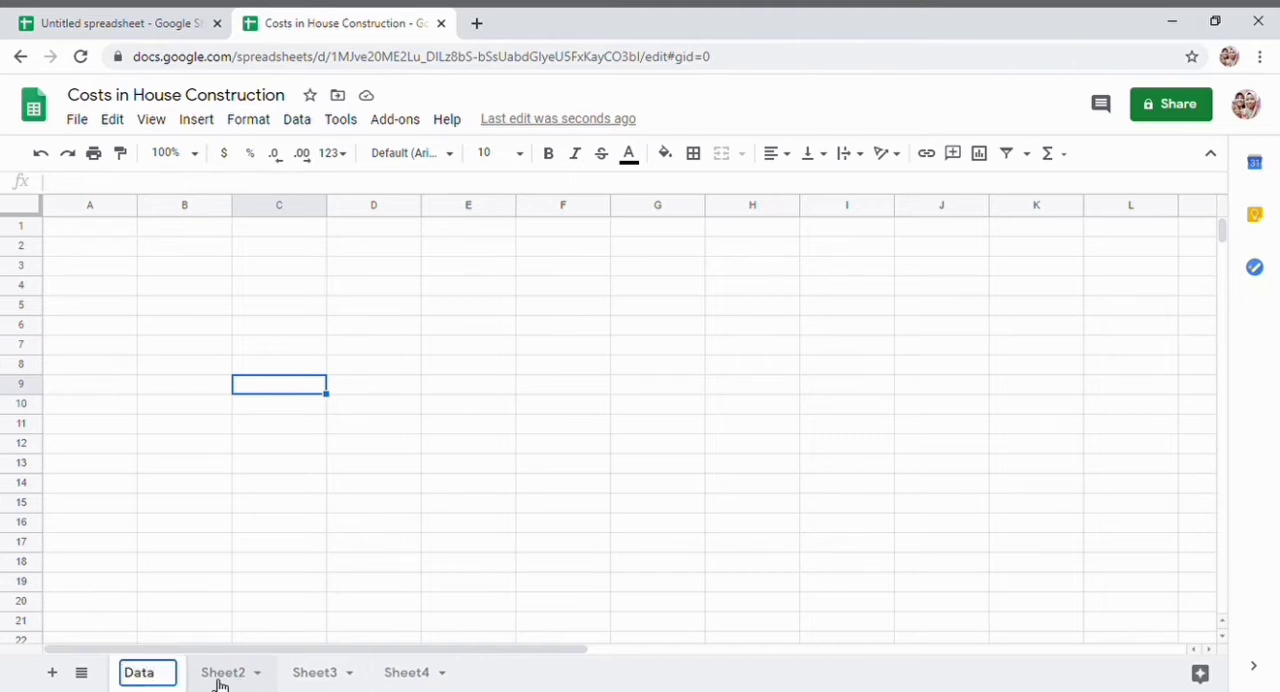
{"action": "key", "text": "Return"}
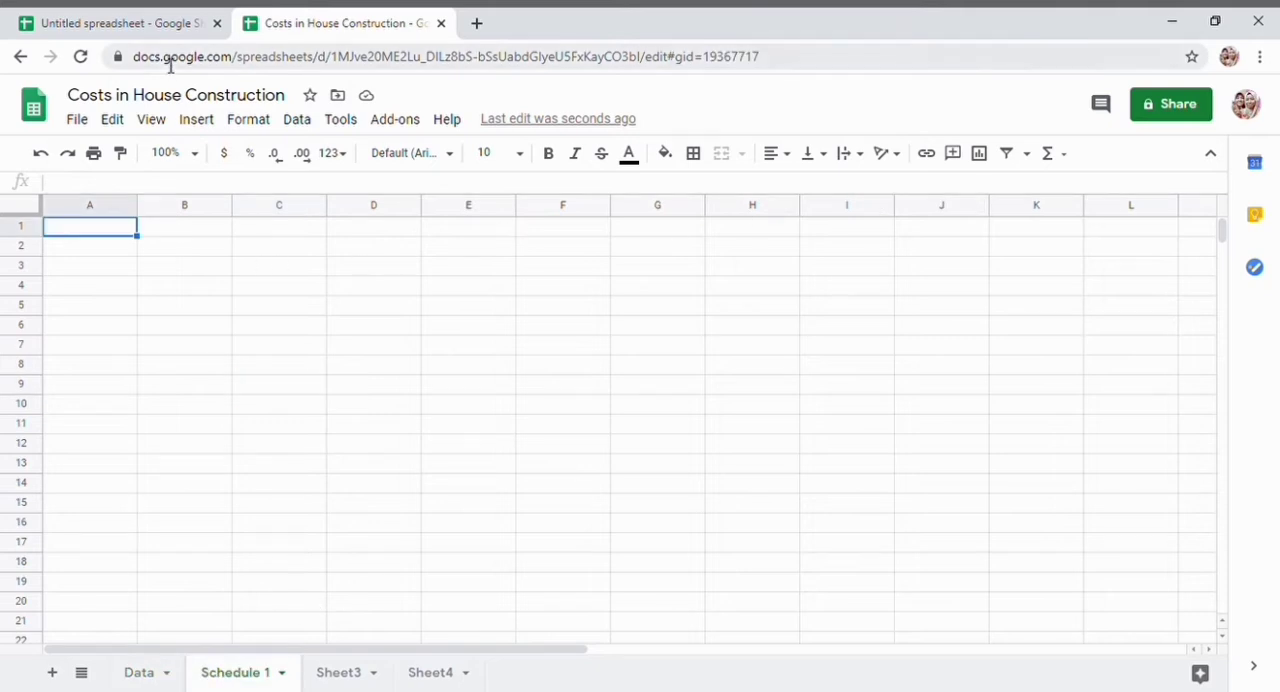
- Switch to the "cost for house construction" spreadsheet and review its task description and the material, quantity and rate table
{"action": "left_click", "coordinate": [140, 15]}
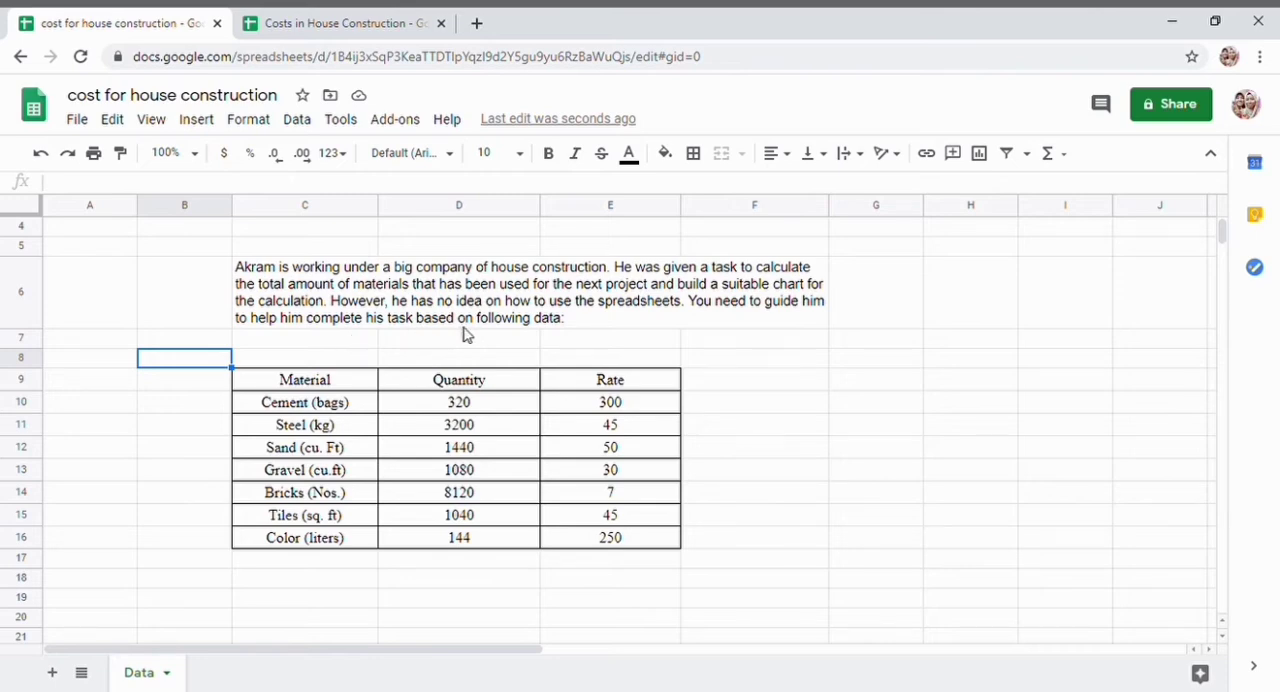
{"action": "scroll", "coordinate": [494, 466], "scroll_direction": "down", "scroll_amount": 3}
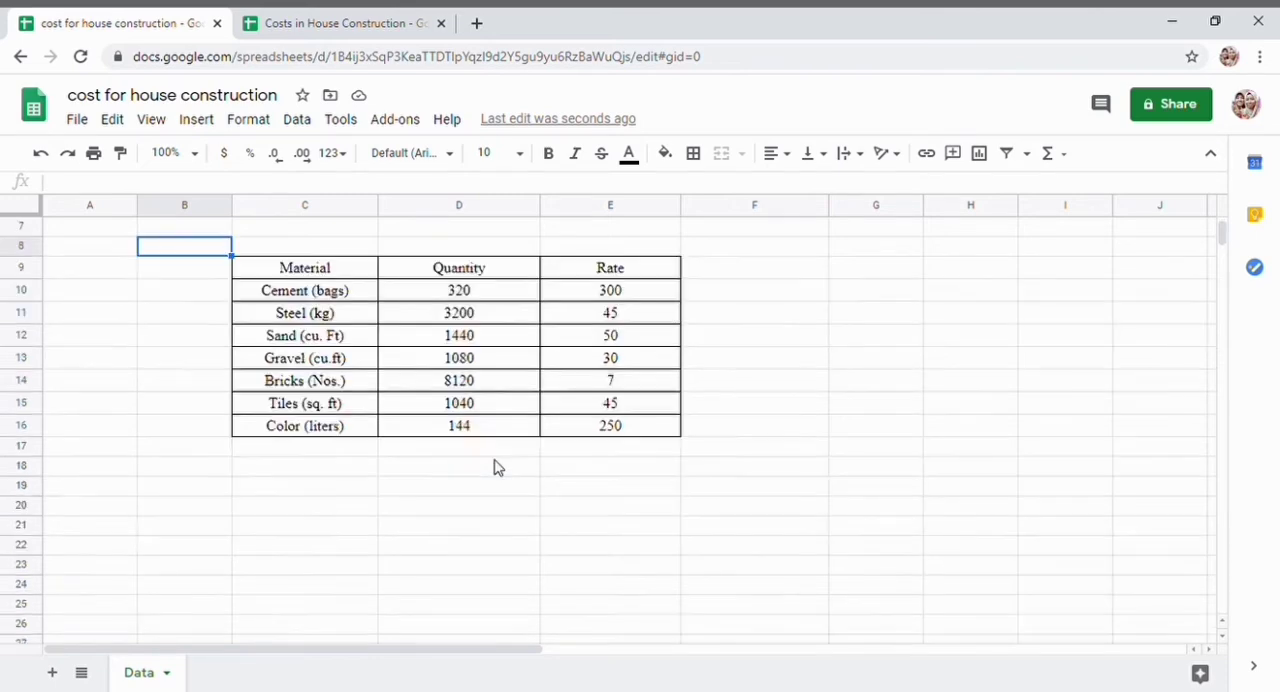
{"action": "scroll", "coordinate": [497, 466], "scroll_direction": "up", "scroll_amount": 3}
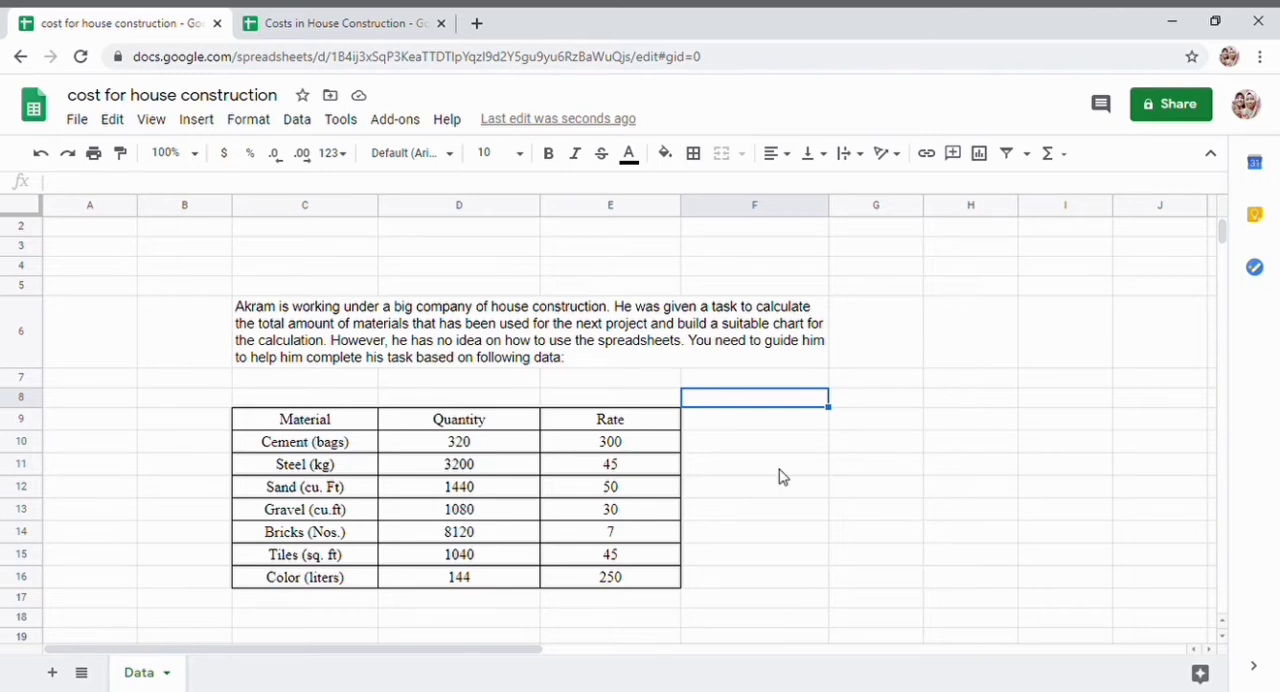
{"action": "scroll", "coordinate": [782, 477], "scroll_direction": "down", "scroll_amount": 1}
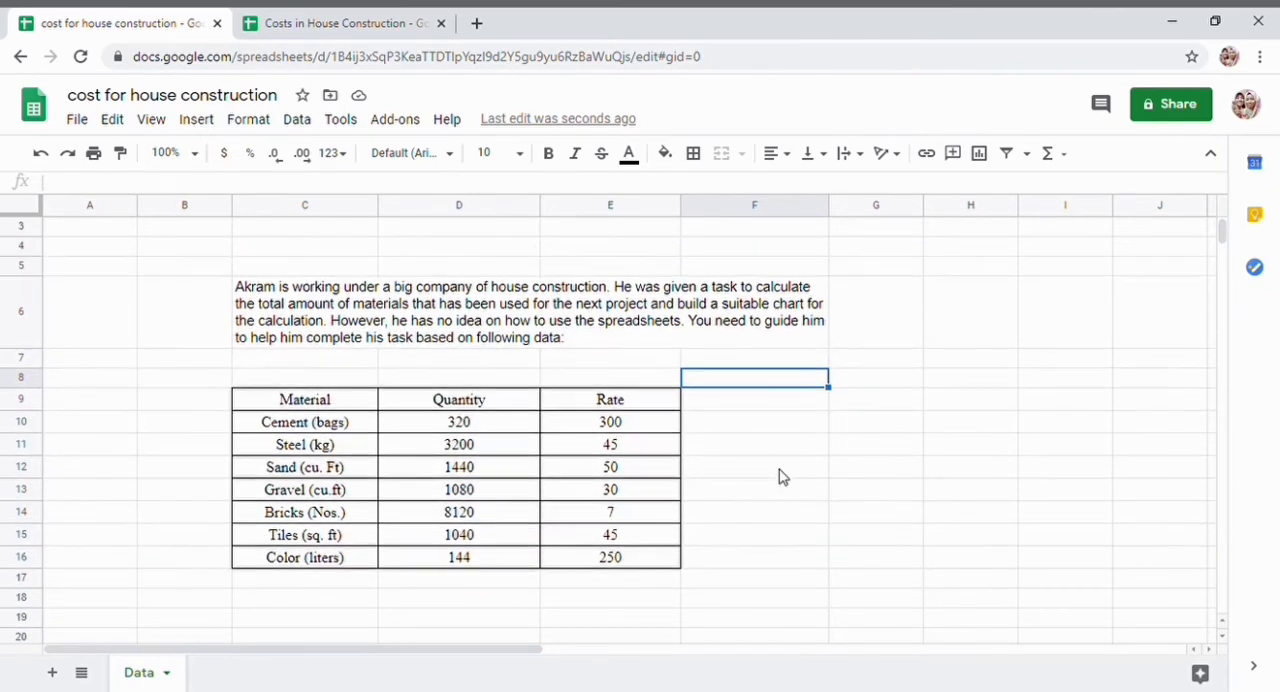
{"action": "left_click", "coordinate": [746, 407]}
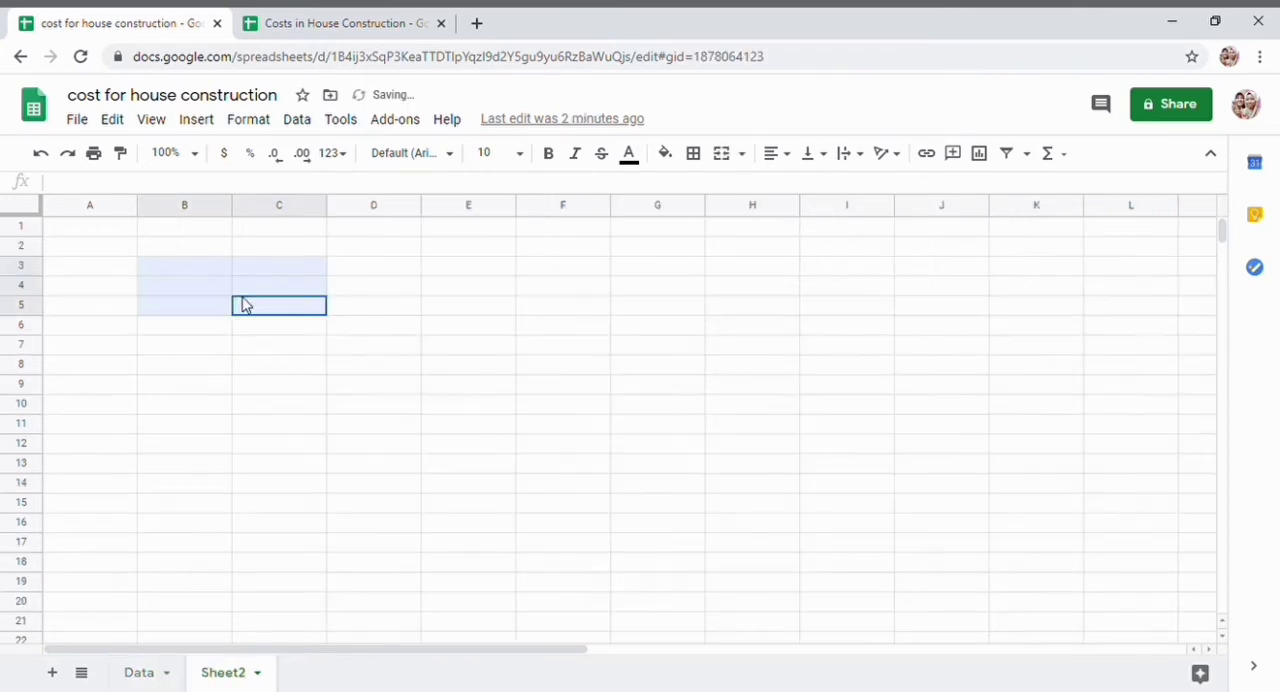
- Enter the heading "MATERIAL" in cell C5 of a new second sheet and set its font to Times New Roman
{"action": "left_click_drag", "start_coordinate": [243, 303], "coordinate": [277, 326]}
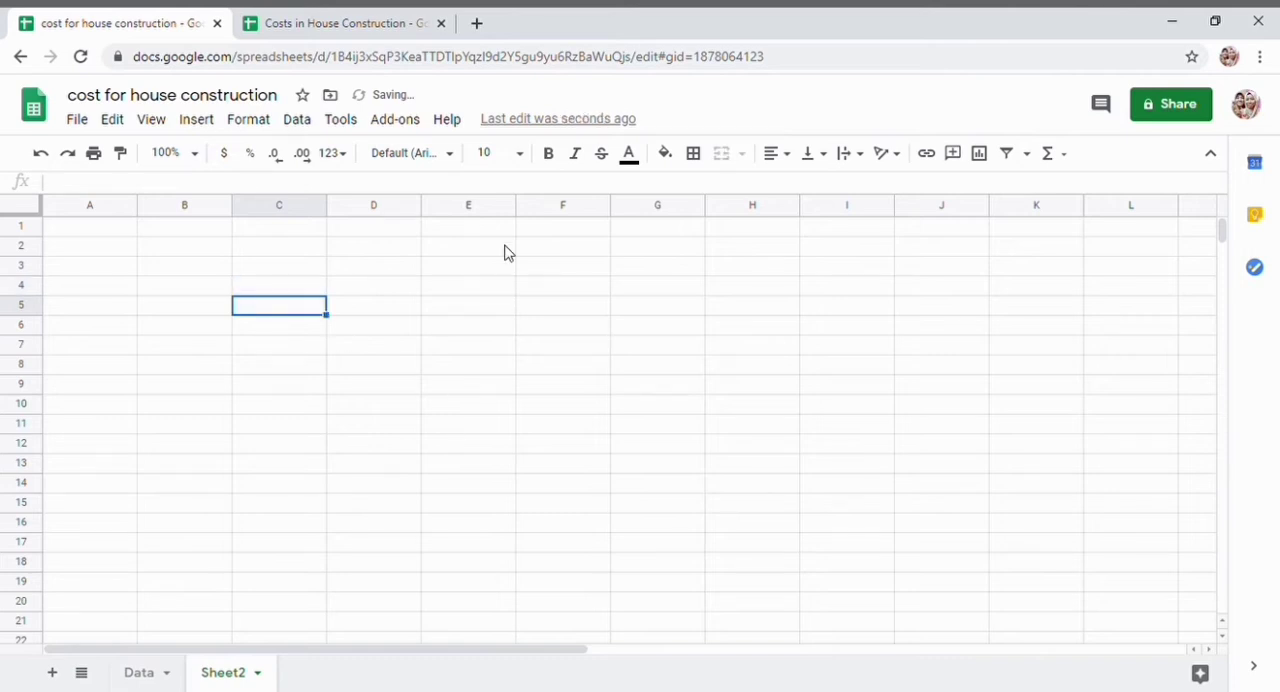
{"action": "left_click", "coordinate": [441, 158]}
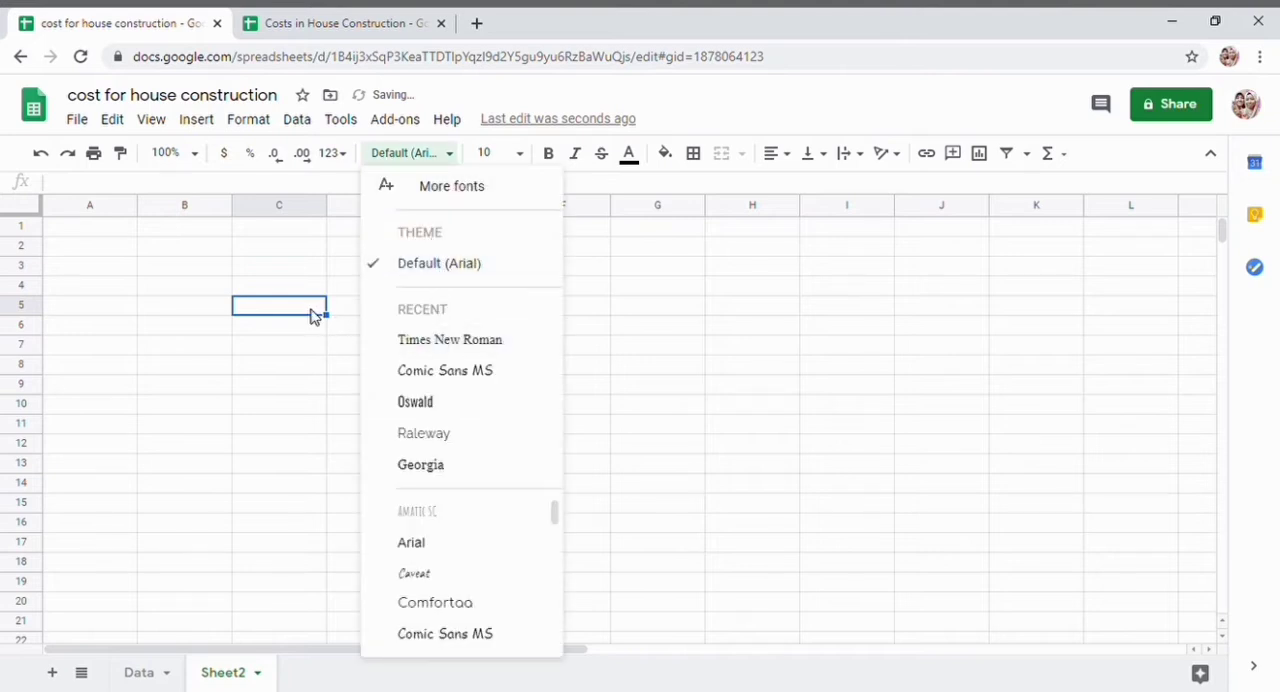
{"action": "left_click", "coordinate": [310, 316]}
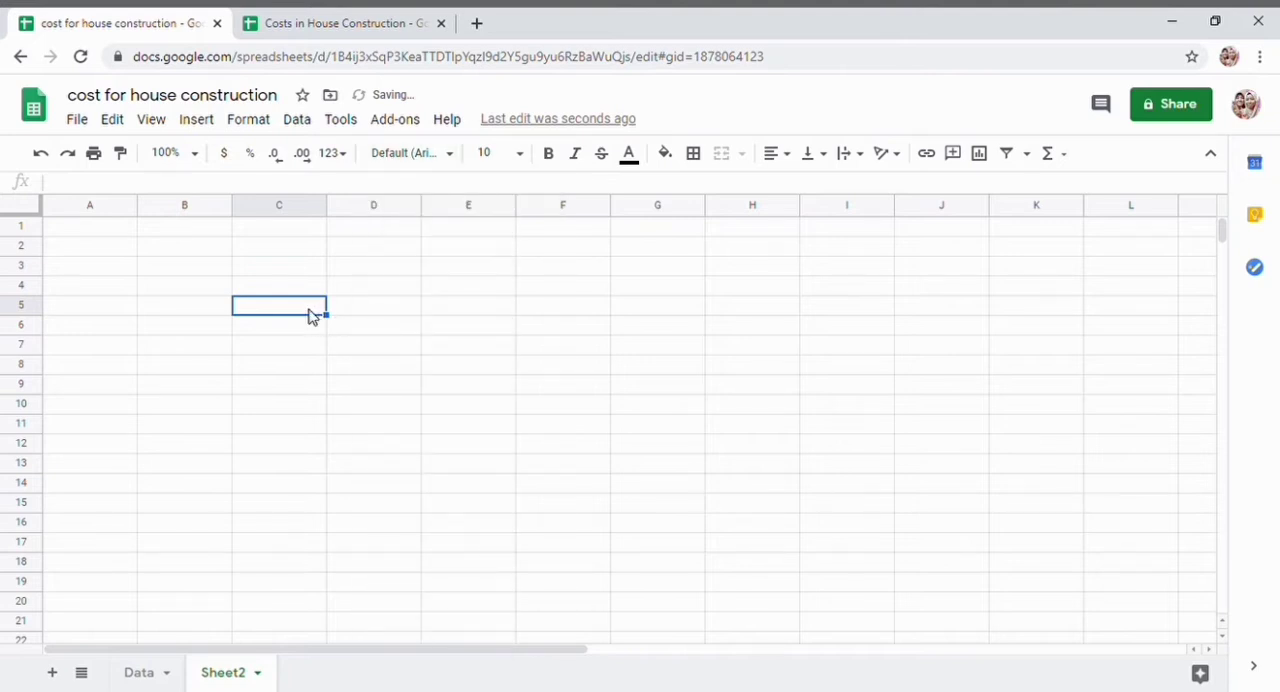
{"action": "type", "text": "MATER"}
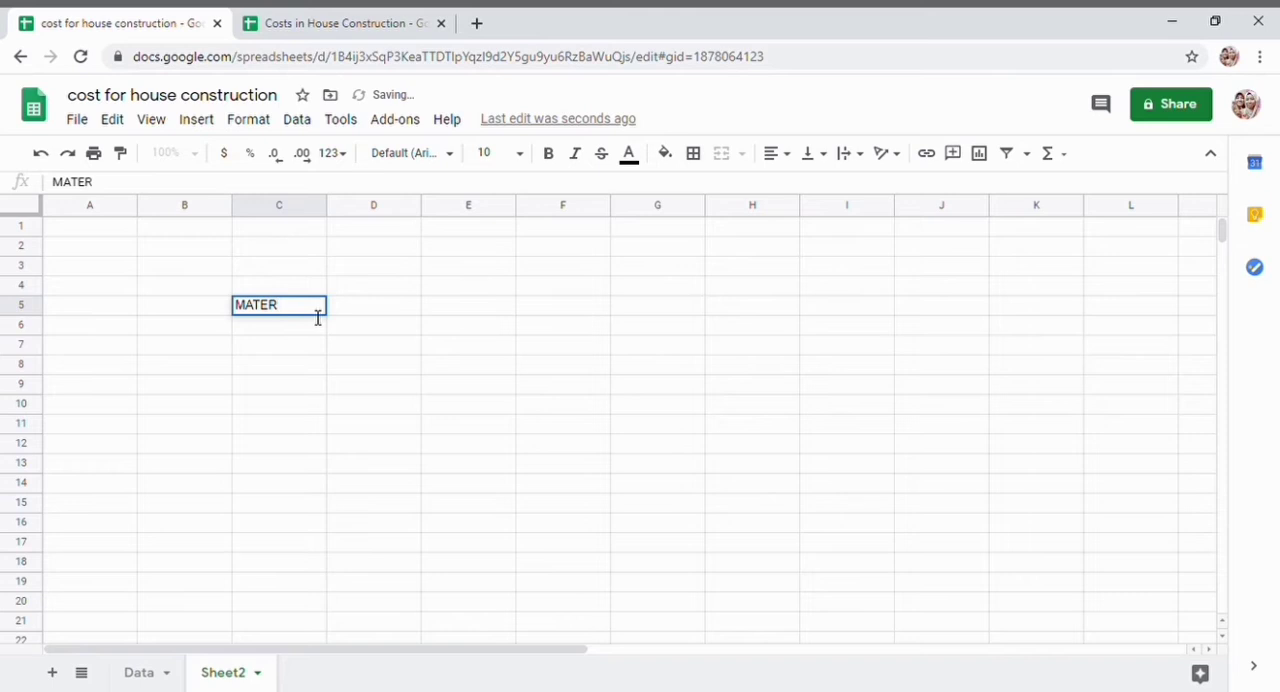
{"action": "type", "text": "IAL"}
{"action": "left_click_drag", "start_coordinate": [314, 309], "coordinate": [214, 334]}
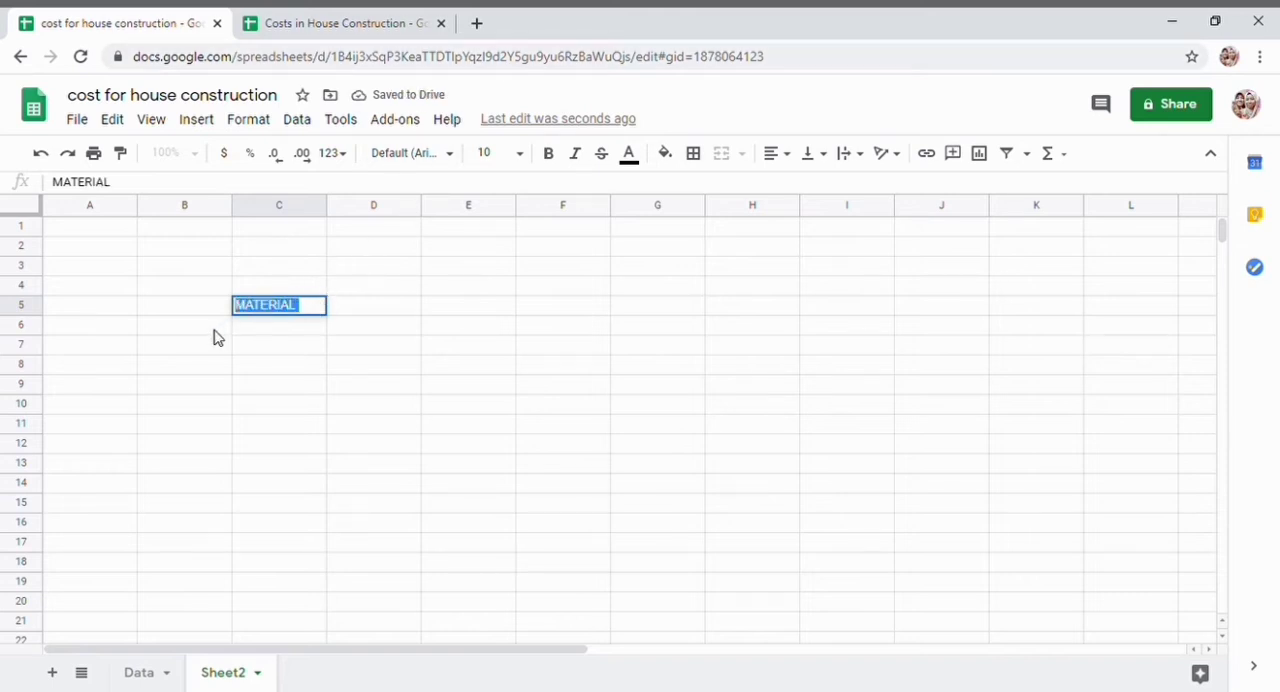
{"action": "left_click", "coordinate": [420, 158]}
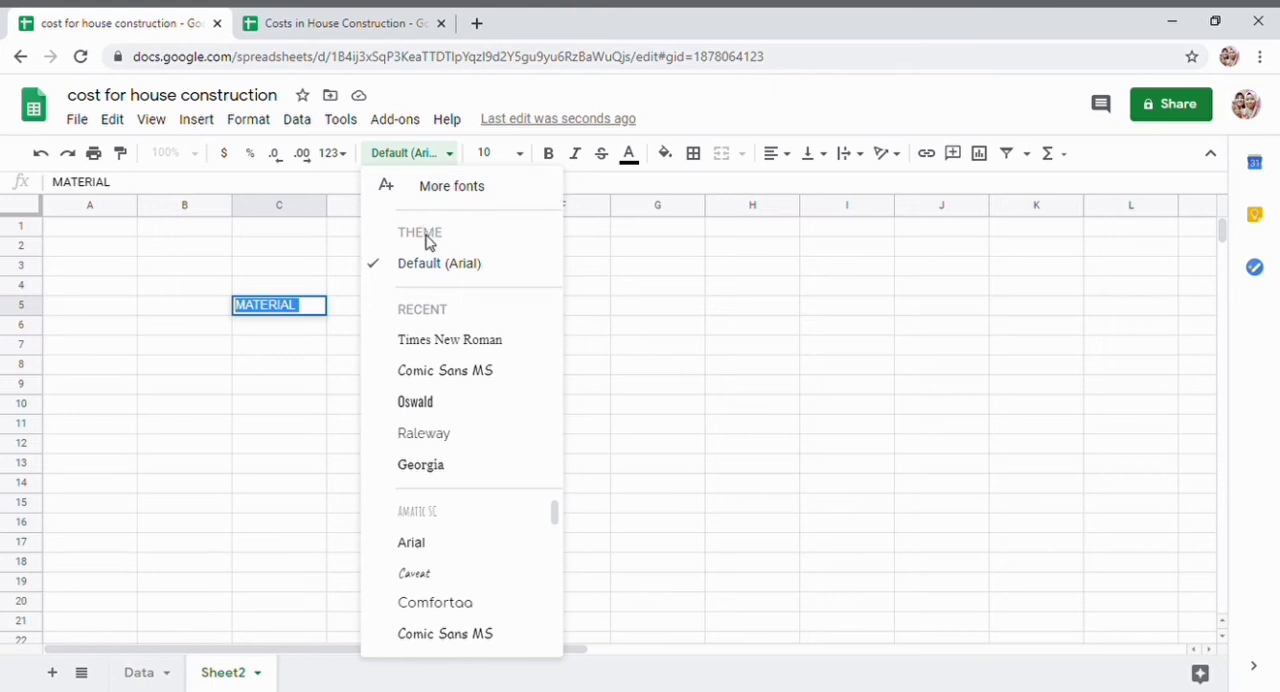
{"action": "left_click", "coordinate": [438, 341]}
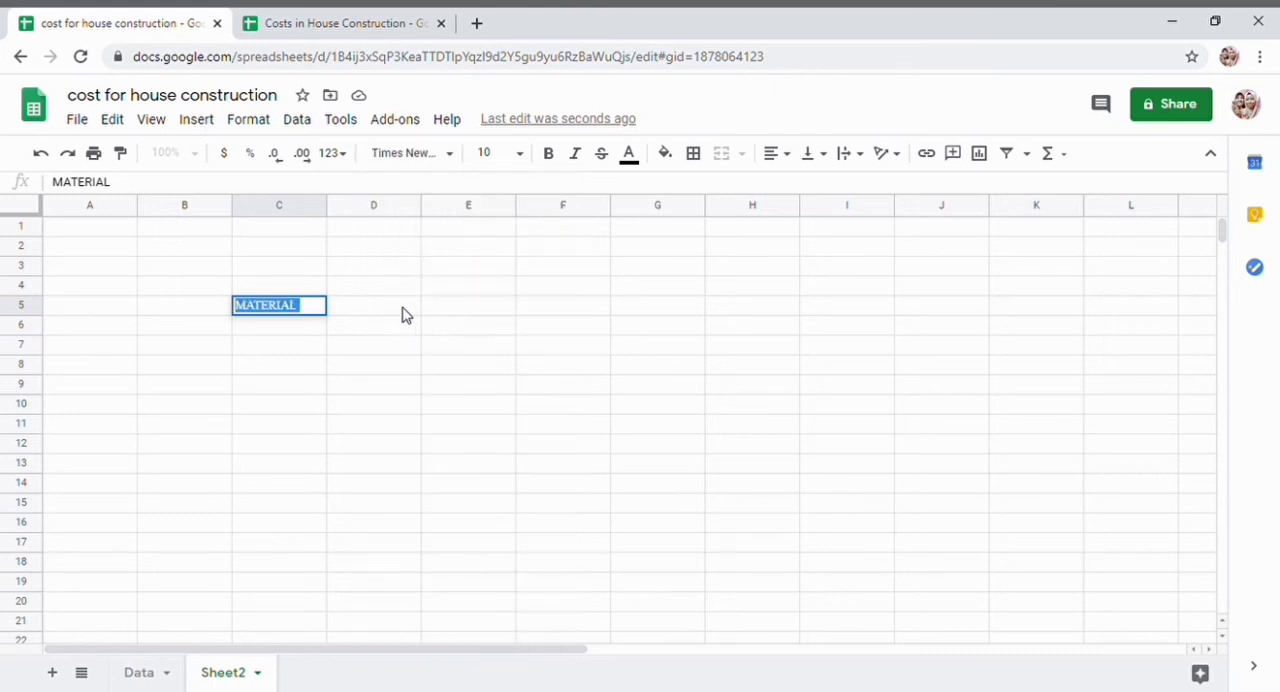
- Try the heading "QUANTITY" in cell D5 and clear the trial headings from D5 and C5
{"action": "left_click", "coordinate": [403, 314]}
{"action": "type", "text": "qUA"}
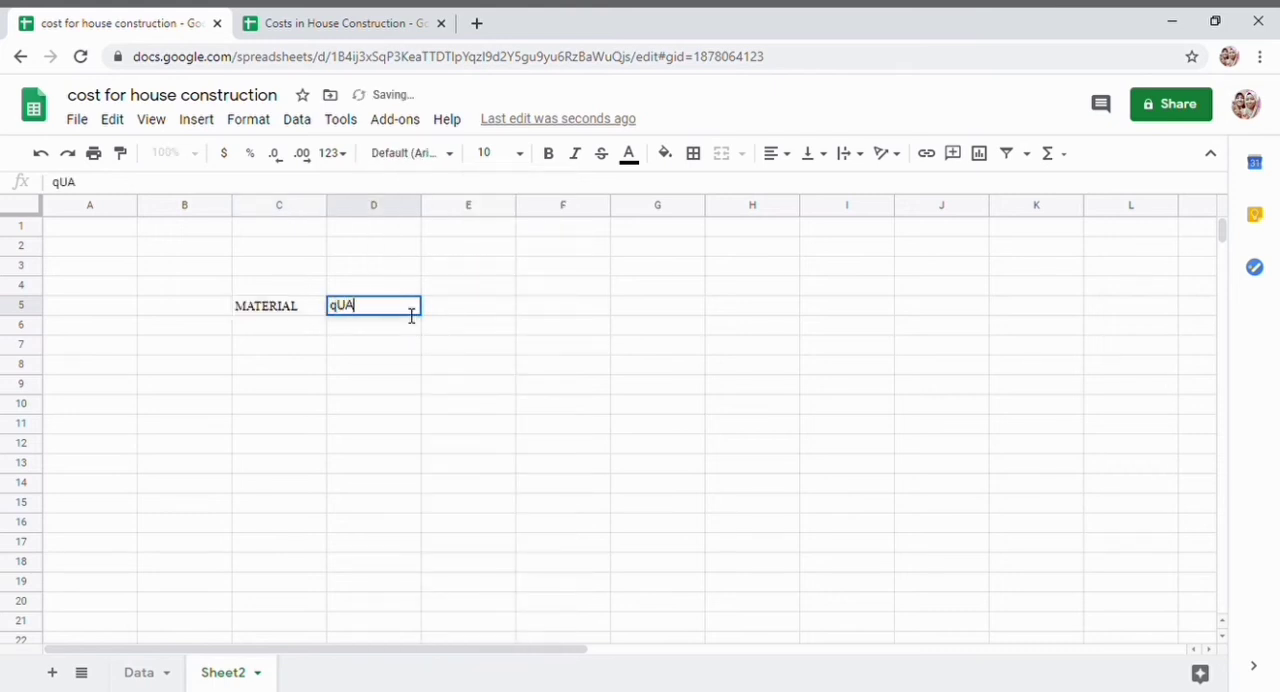
{"action": "key", "text": "BackSpace"}
{"action": "key", "text": "BackSpace"}
{"action": "key", "text": "BackSpace"}
{"action": "type", "text": "QUAN"}
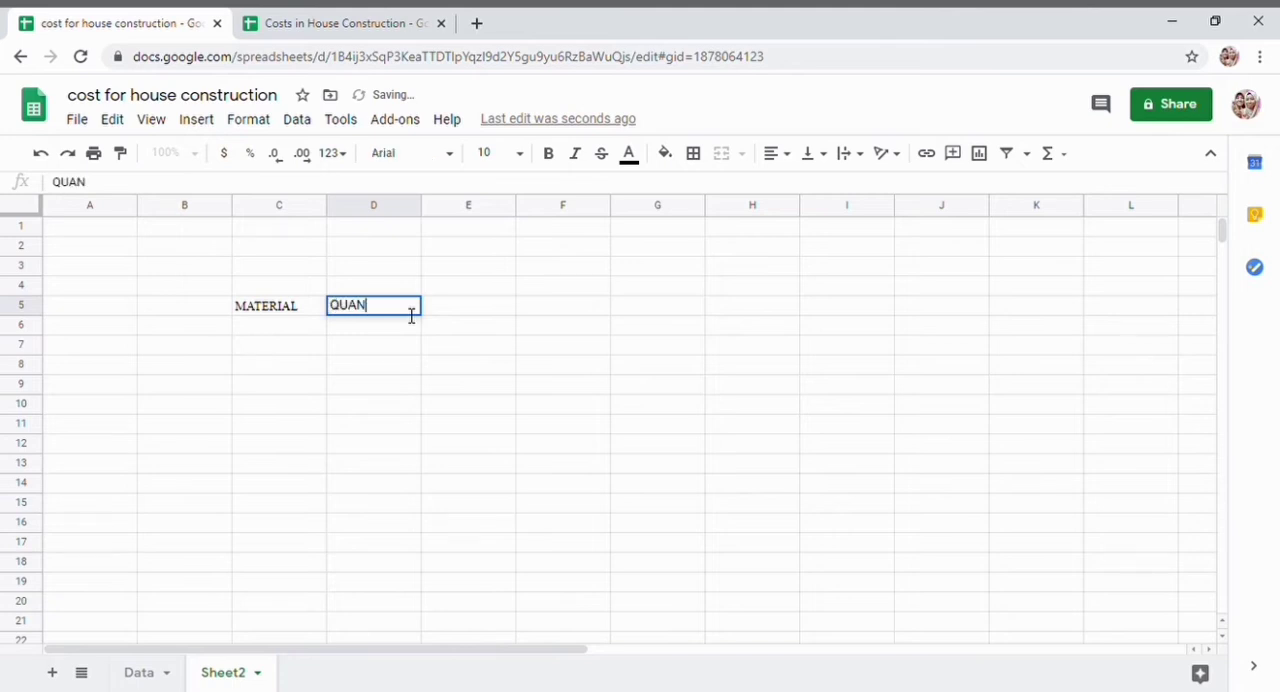
{"action": "type", "text": "TITY"}
{"action": "key", "text": "BackSpace"}
{"action": "key", "text": "BackSpace"}
{"action": "key", "text": "BackSpace"}
{"action": "key", "text": "BackSpace"}
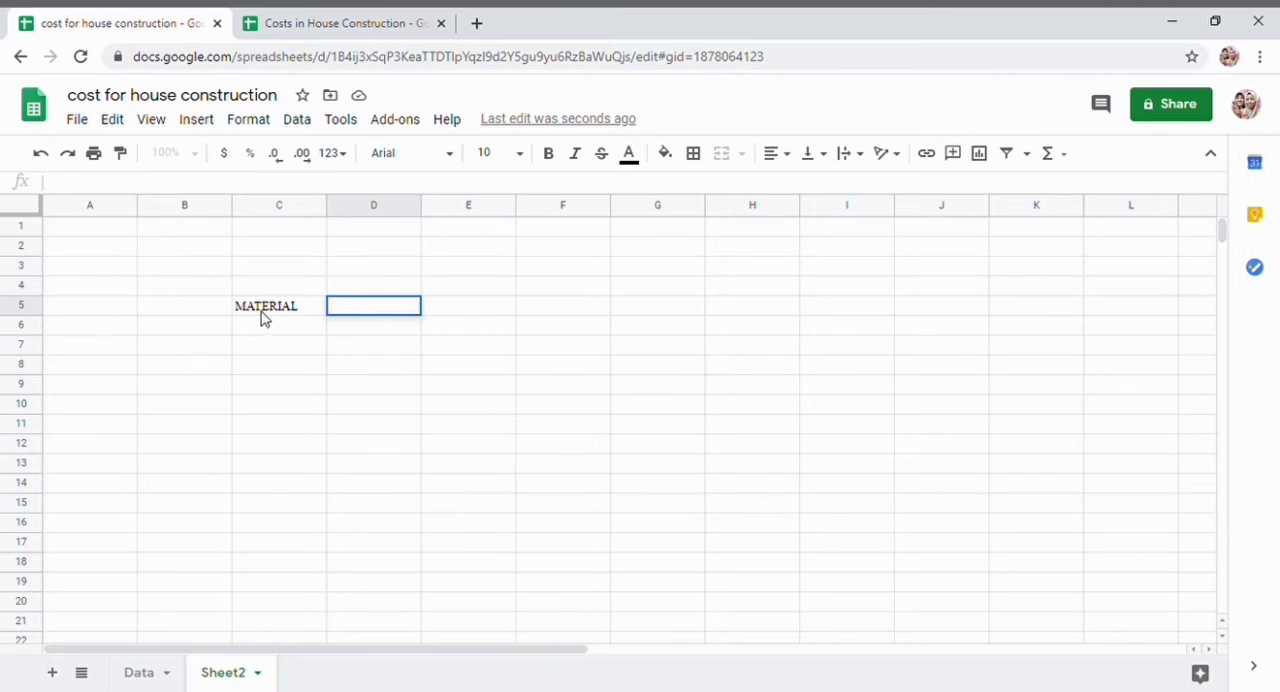
{"action": "left_click", "coordinate": [263, 318]}
{"action": "key", "text": "Delete"}
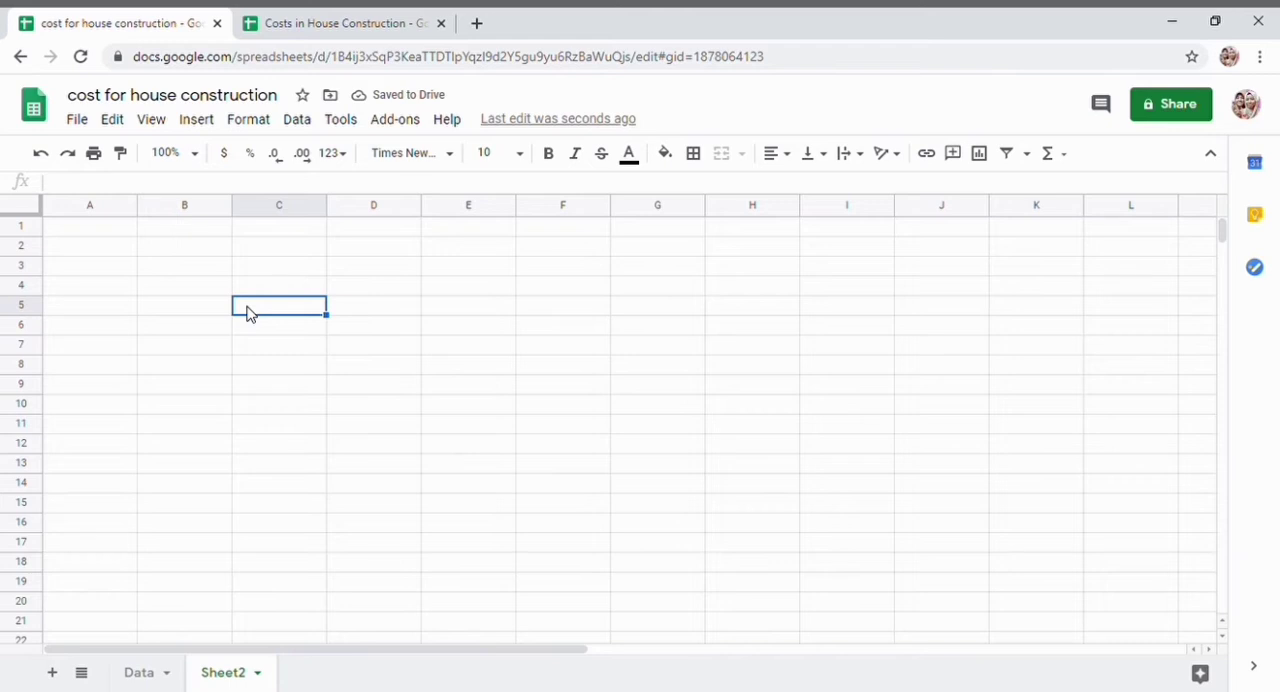
- Format the range C5:J18 in Times New Roman at font size 14
{"action": "left_click_drag", "start_coordinate": [248, 312], "coordinate": [940, 563]}
{"action": "left_click", "coordinate": [410, 153]}
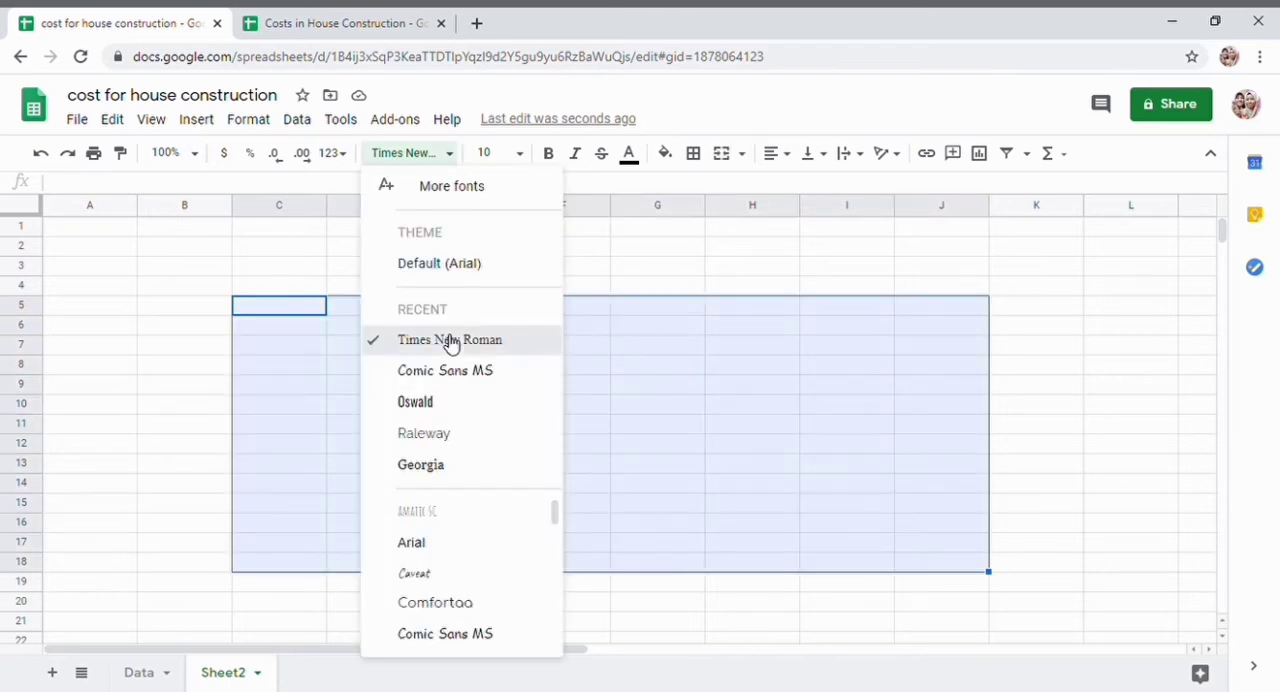
{"action": "left_click", "coordinate": [450, 341]}
{"action": "left_click", "coordinate": [520, 153]}
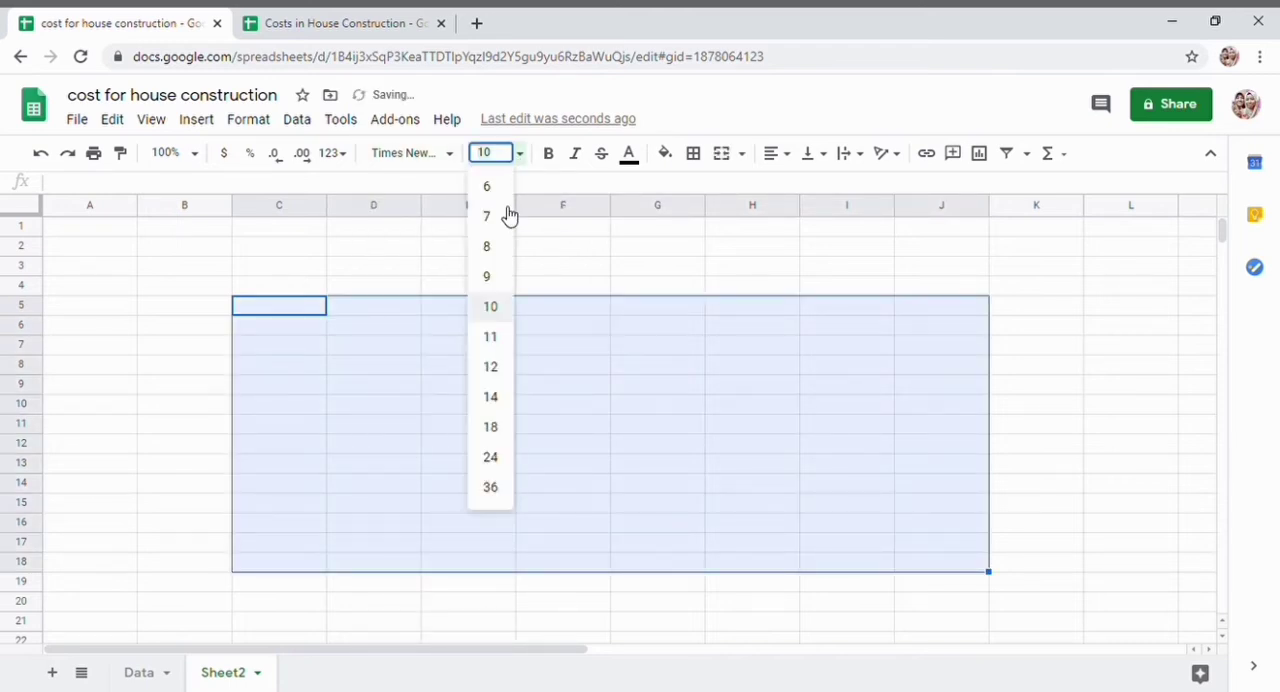
{"action": "left_click", "coordinate": [496, 399]}
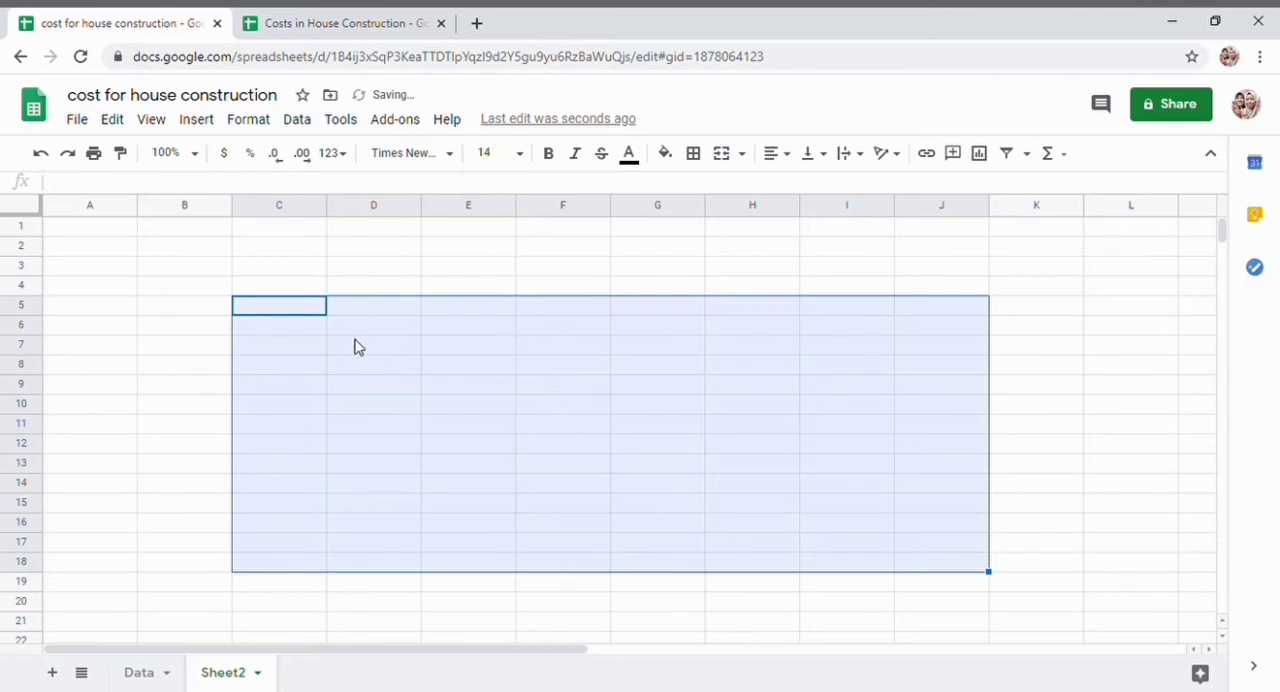
- Enter the heading "MATERIALS" in cell C5 of Sheet2
{"action": "left_click", "coordinate": [308, 312]}
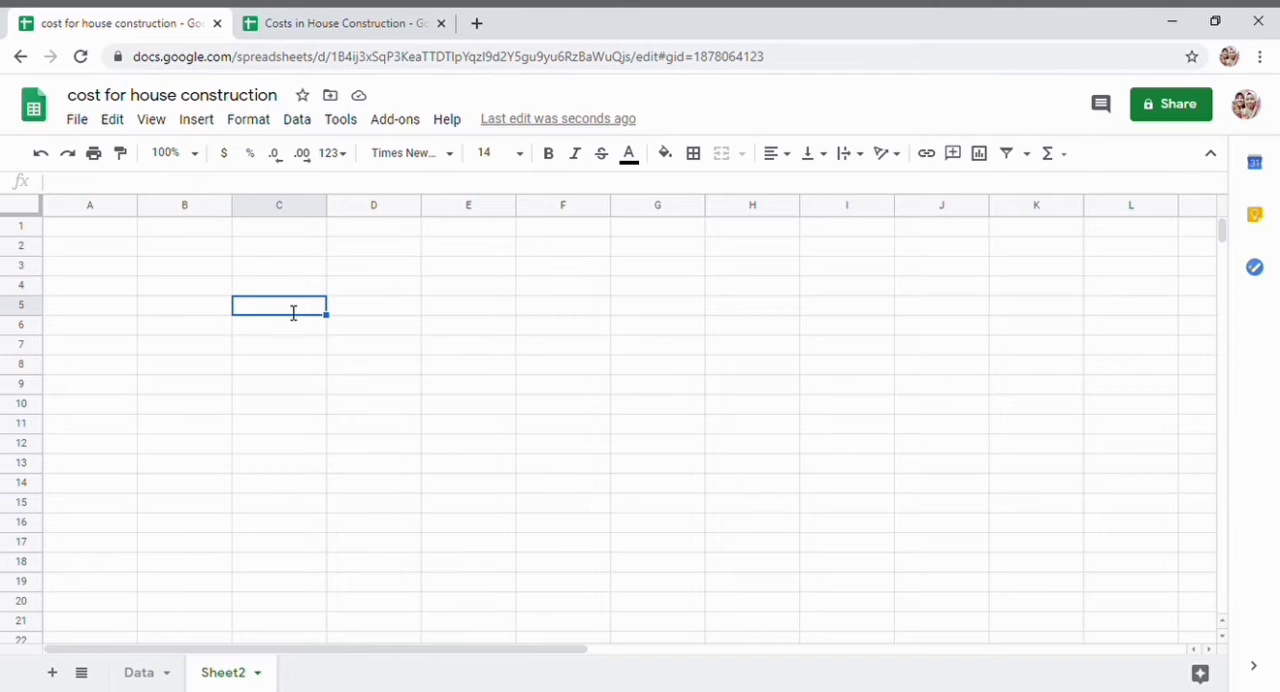
{"action": "type", "text": "MATER"}
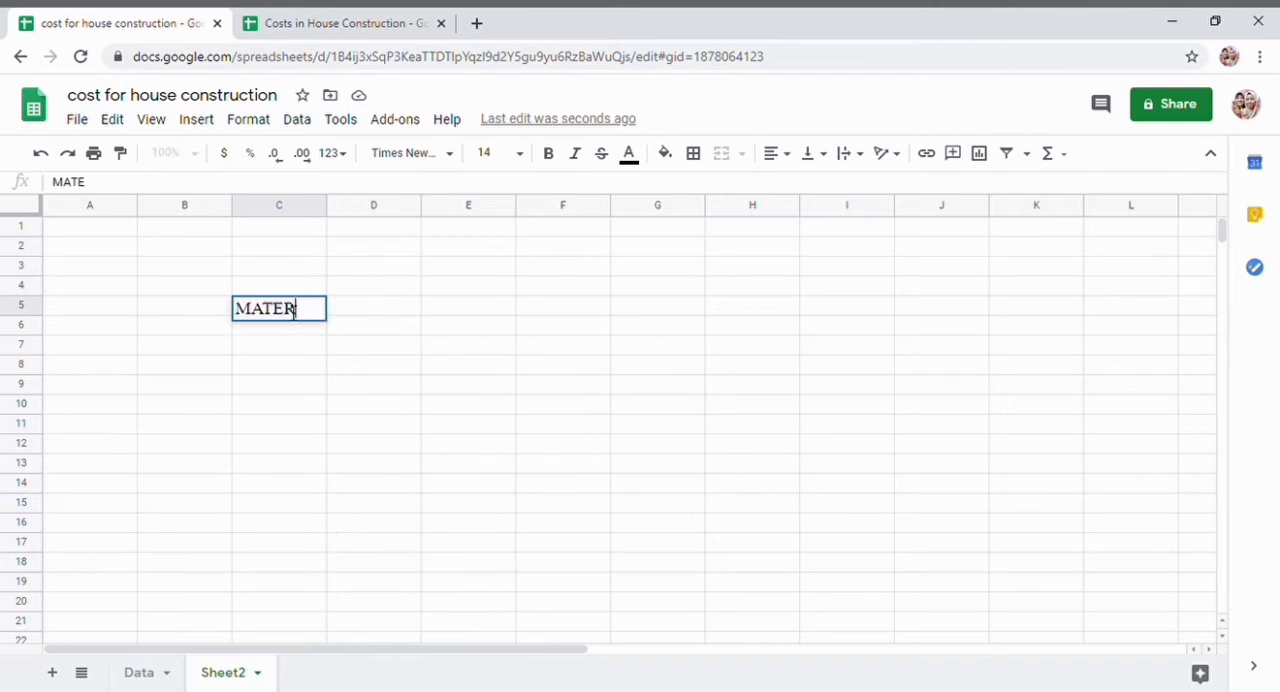
{"action": "type", "text": "IALS"}
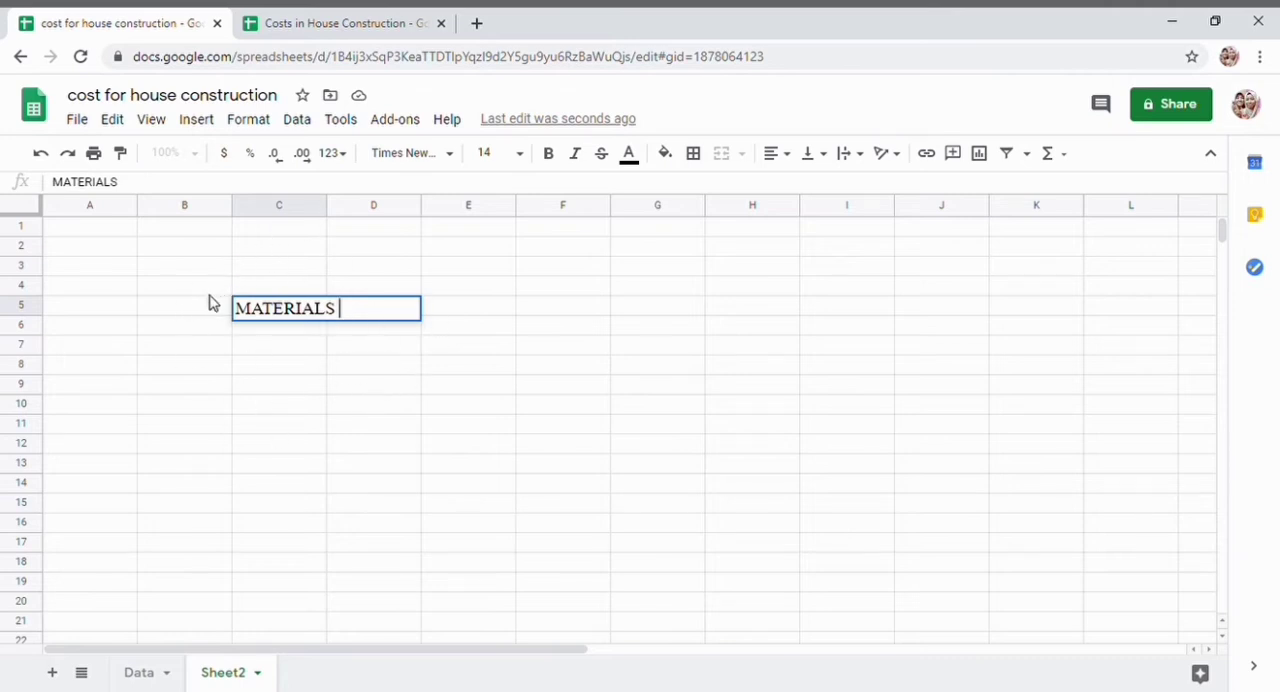
{"action": "left_click", "coordinate": [406, 350]}
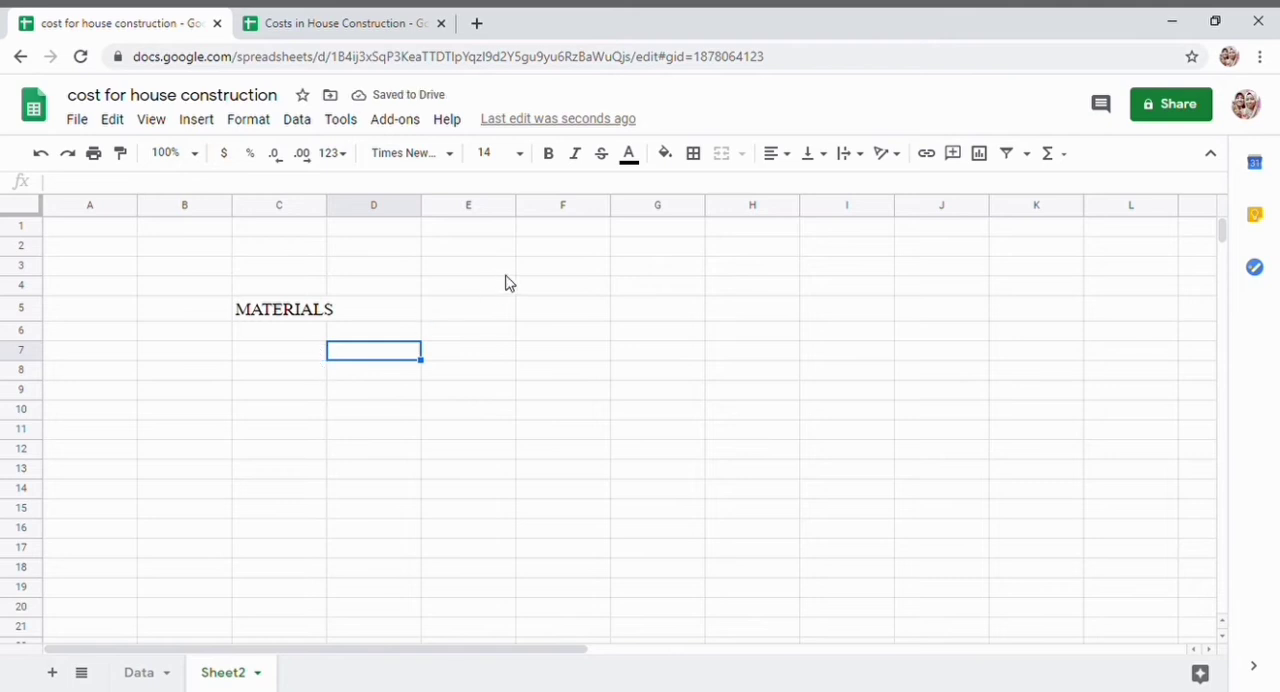
- Merge cells C5 and D5 horizontally so the MATERIALS heading spans both columns
{"action": "left_click", "coordinate": [366, 317]}
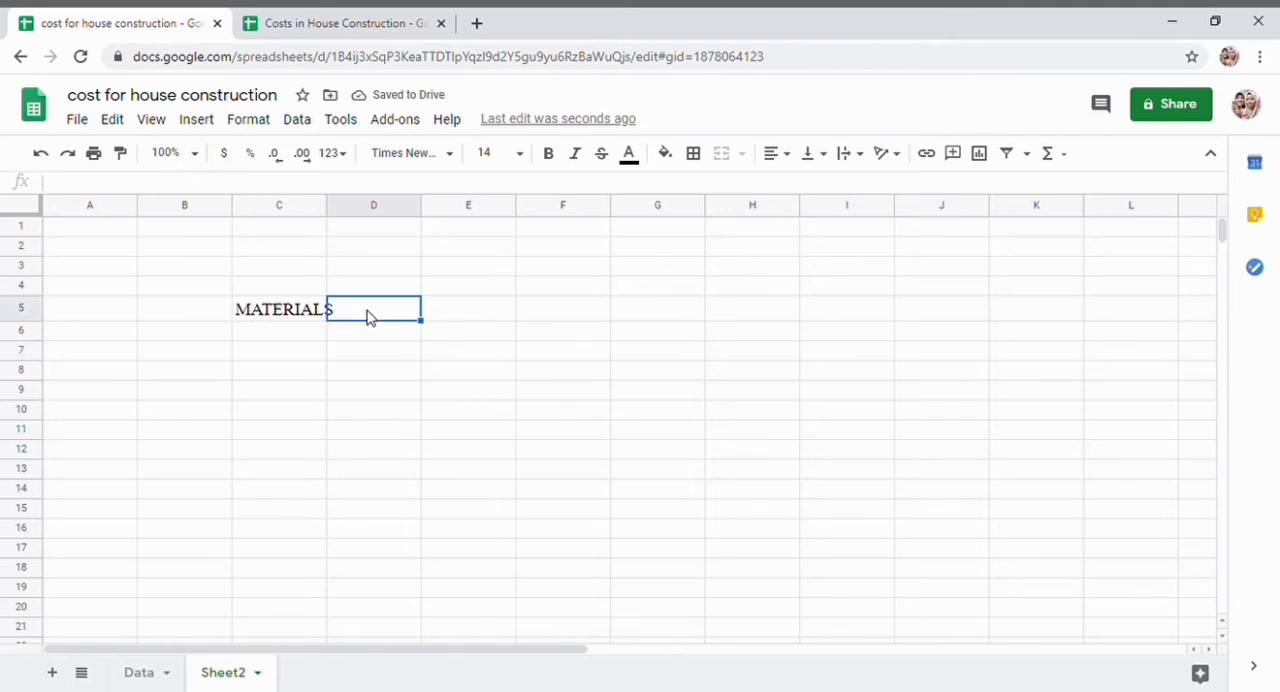
{"action": "left_click", "coordinate": [437, 448]}
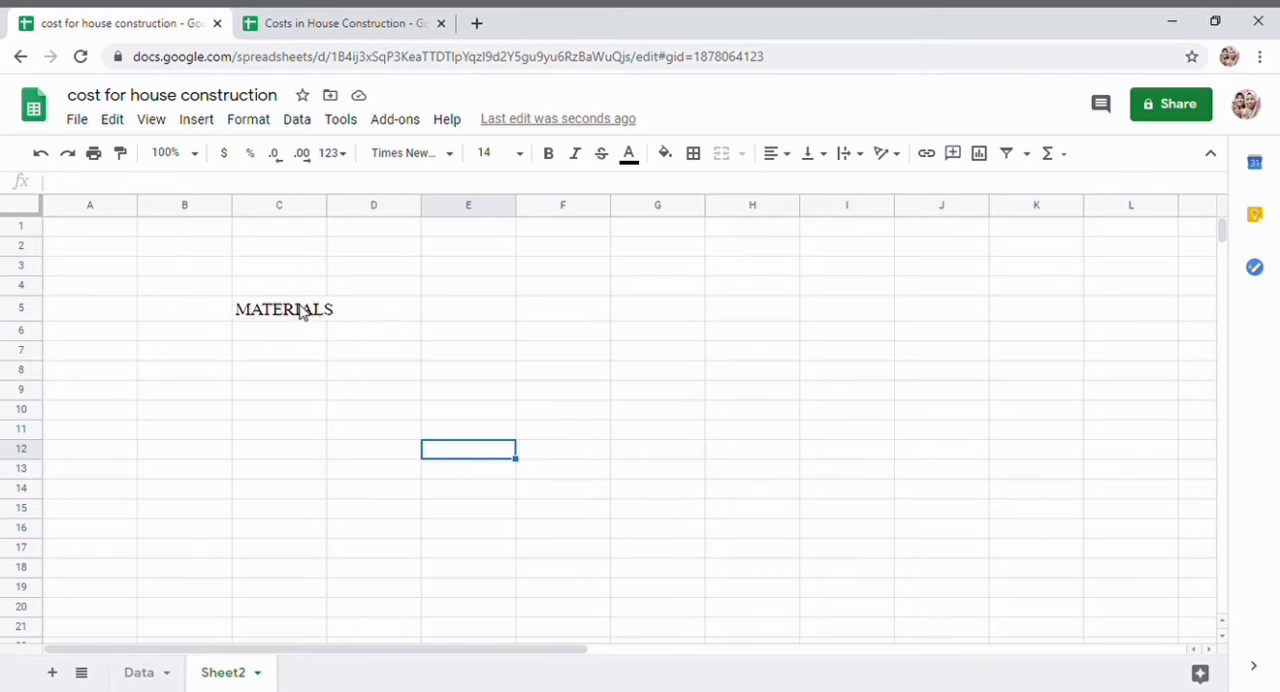
{"action": "left_click", "coordinate": [306, 317]}
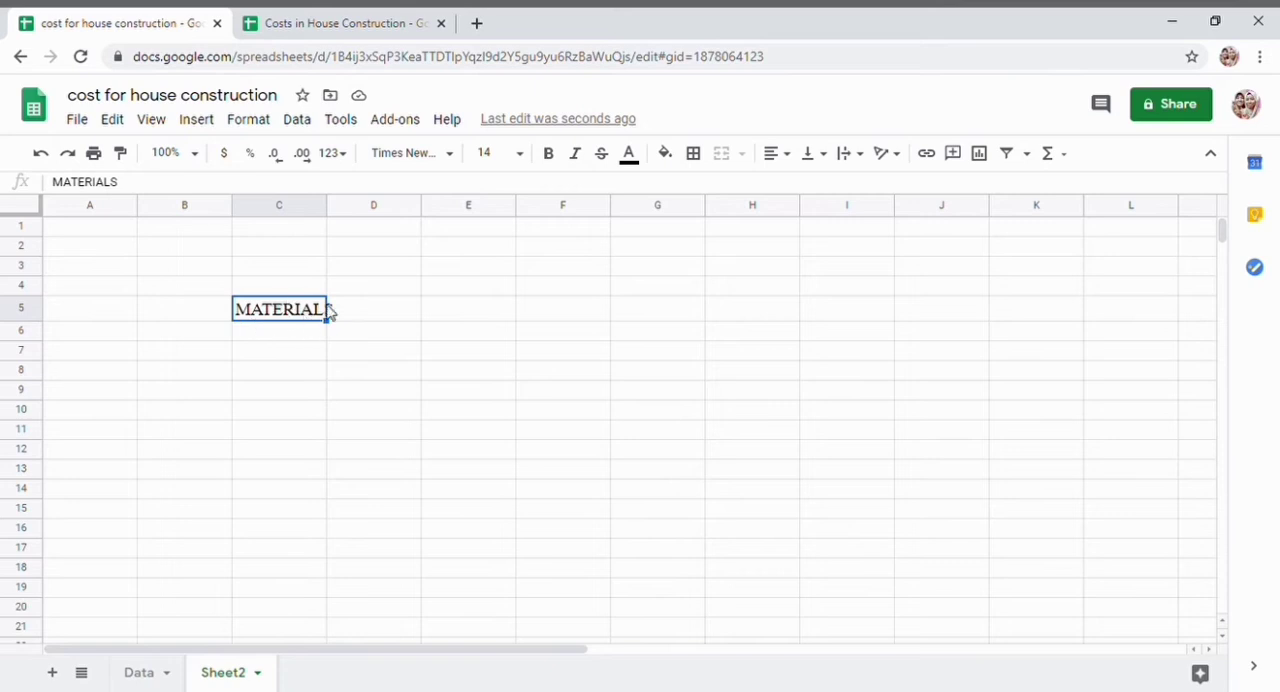
{"action": "left_click", "coordinate": [368, 318]}
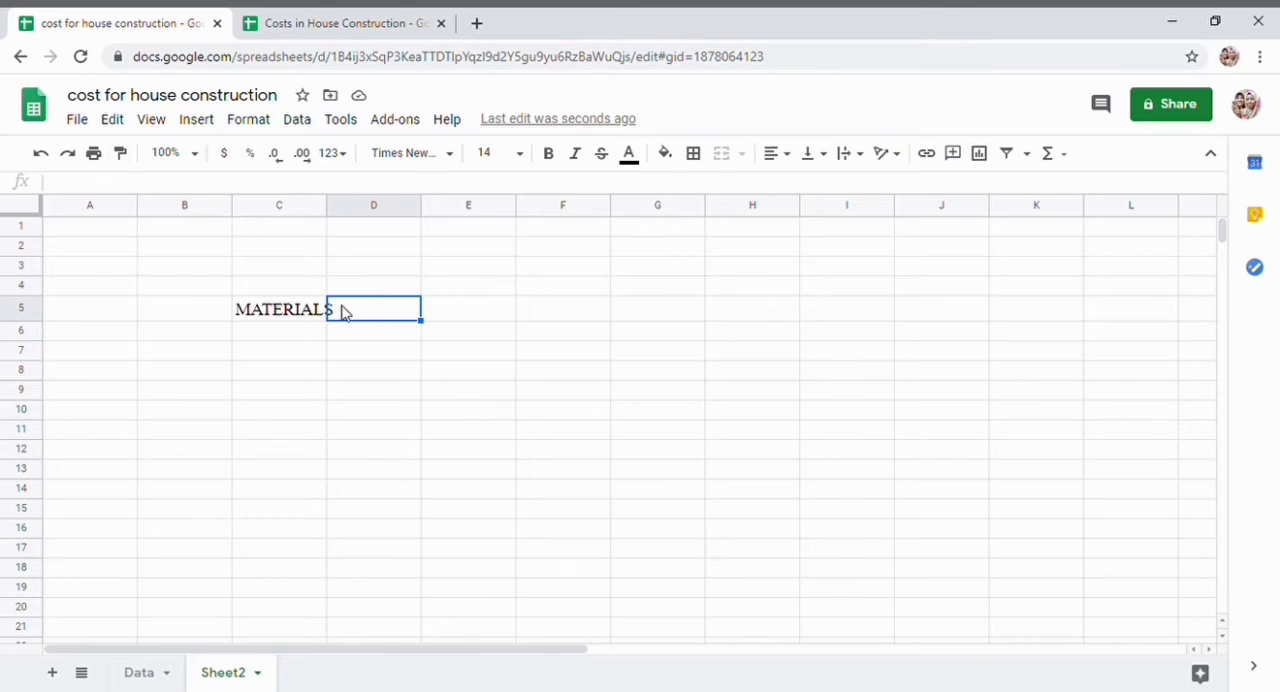
{"action": "left_click", "coordinate": [302, 312]}
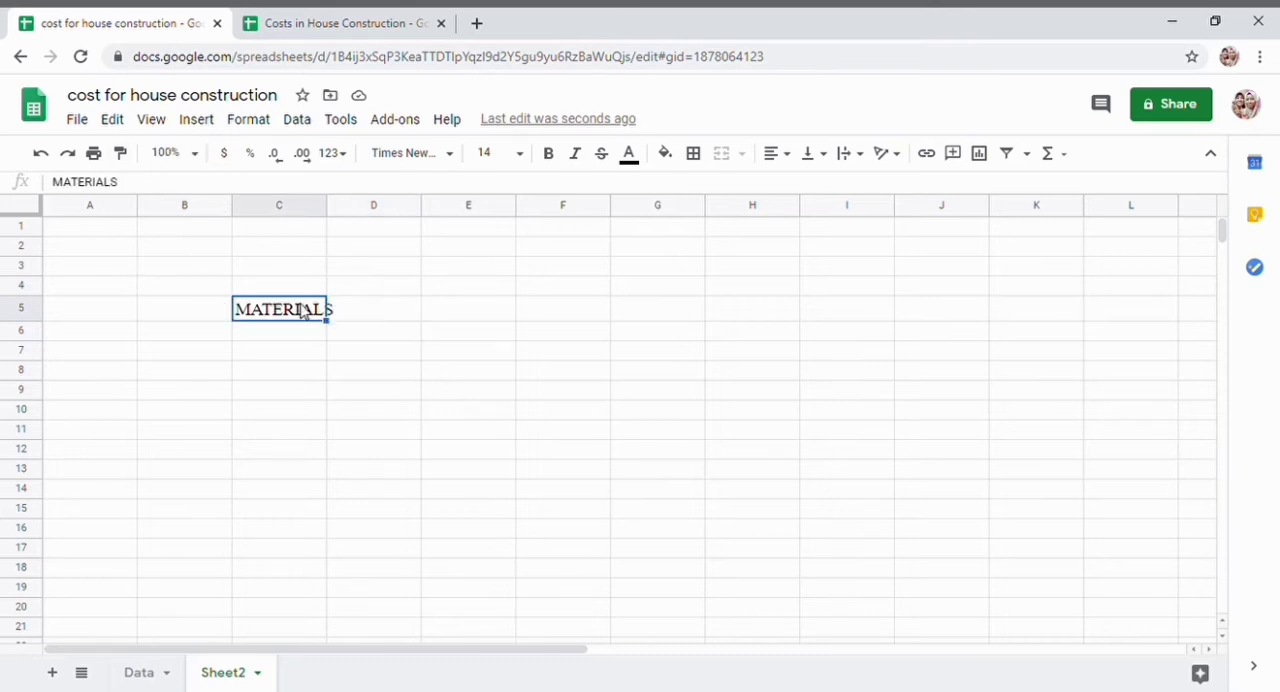
{"action": "left_click", "coordinate": [380, 313], "text": "shift"}
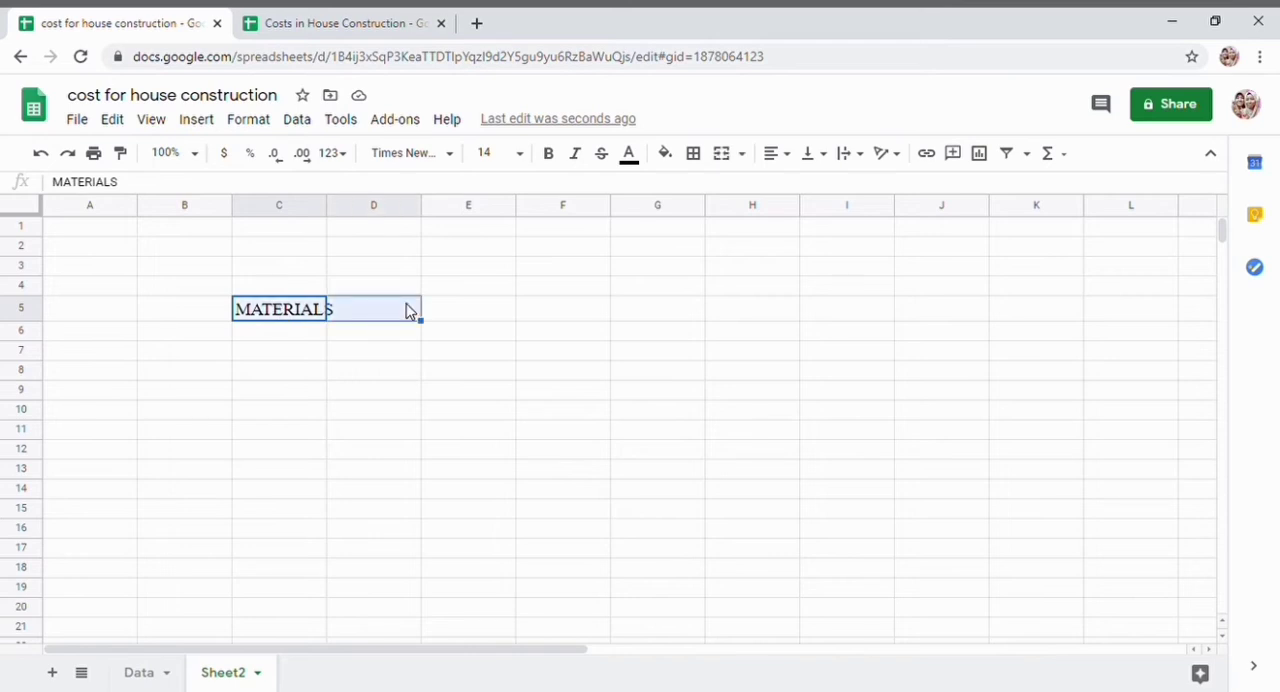
{"action": "left_click", "coordinate": [257, 122]}
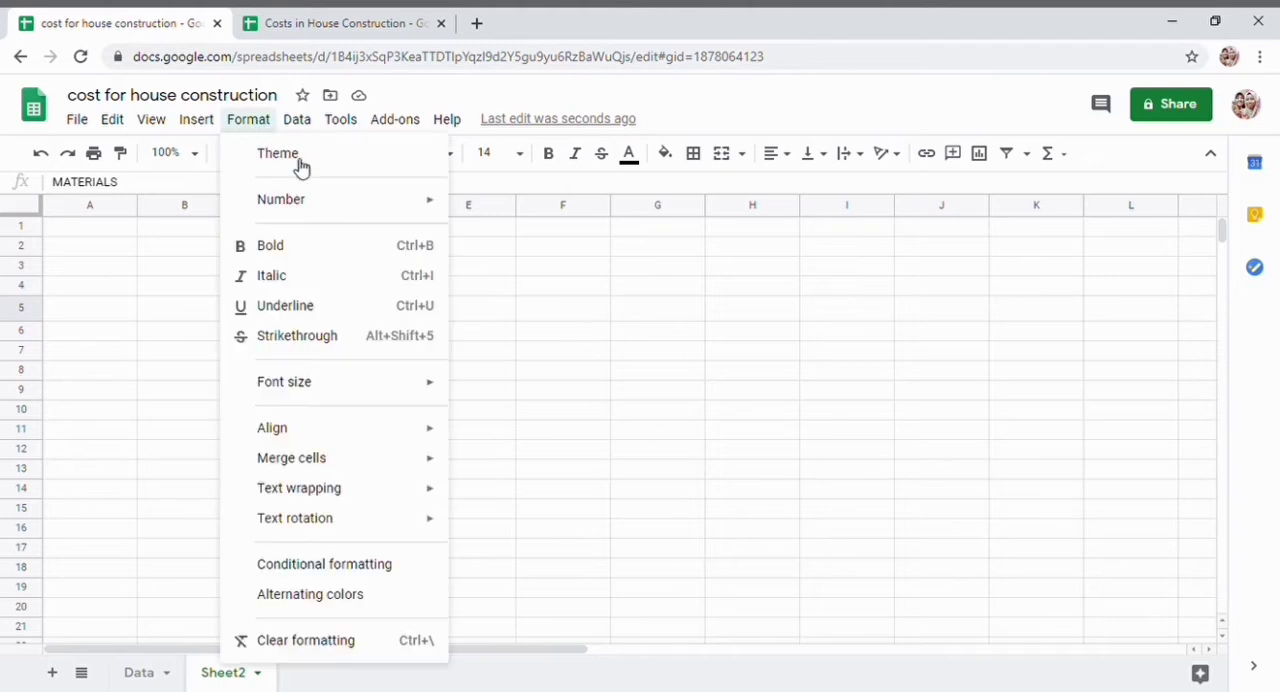
{"action": "mouse_move", "coordinate": [352, 466]}
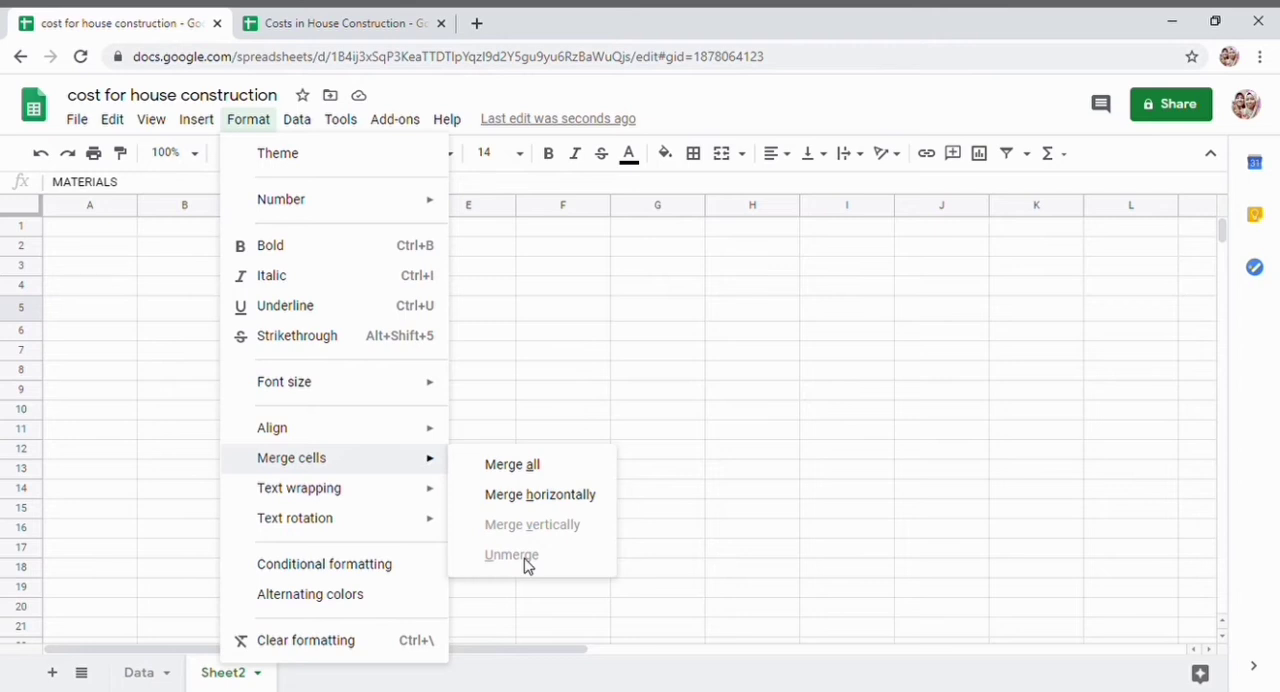
{"action": "left_click", "coordinate": [560, 496]}
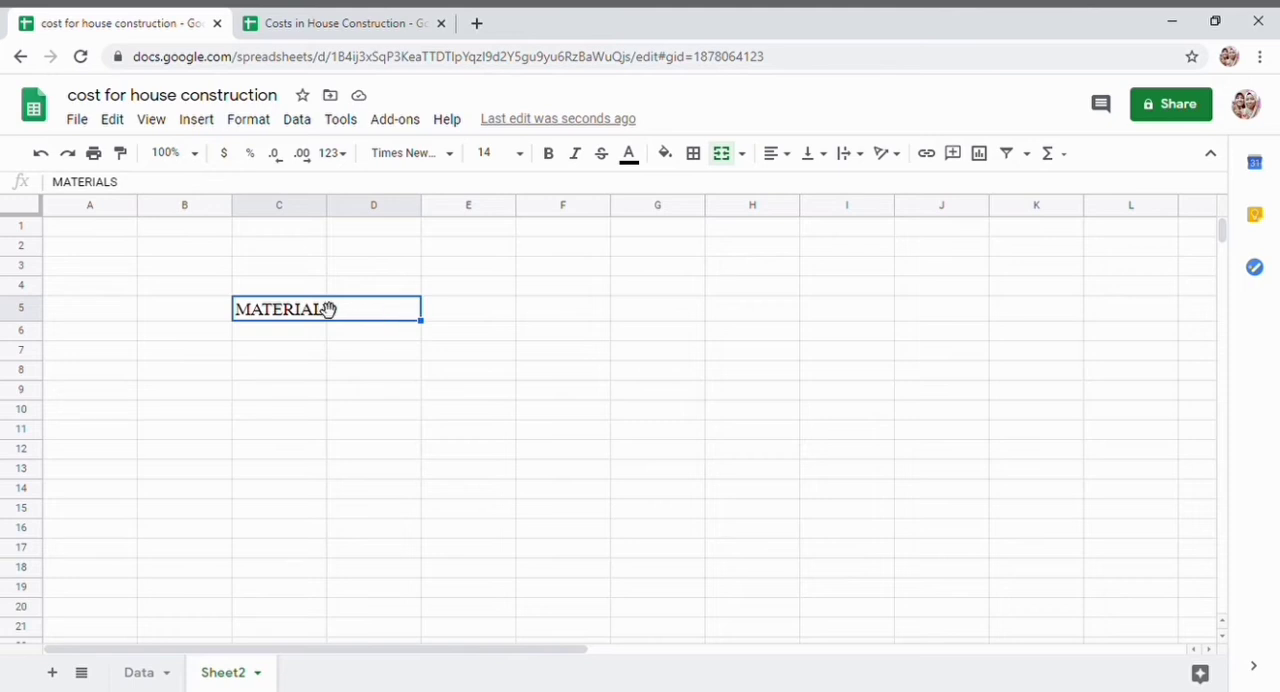
- Enter the heading "QUANTITY" in cell E5 beside the merged MATERIALS heading
{"action": "left_click", "coordinate": [476, 318]}
{"action": "type", "text": "QUAN"}
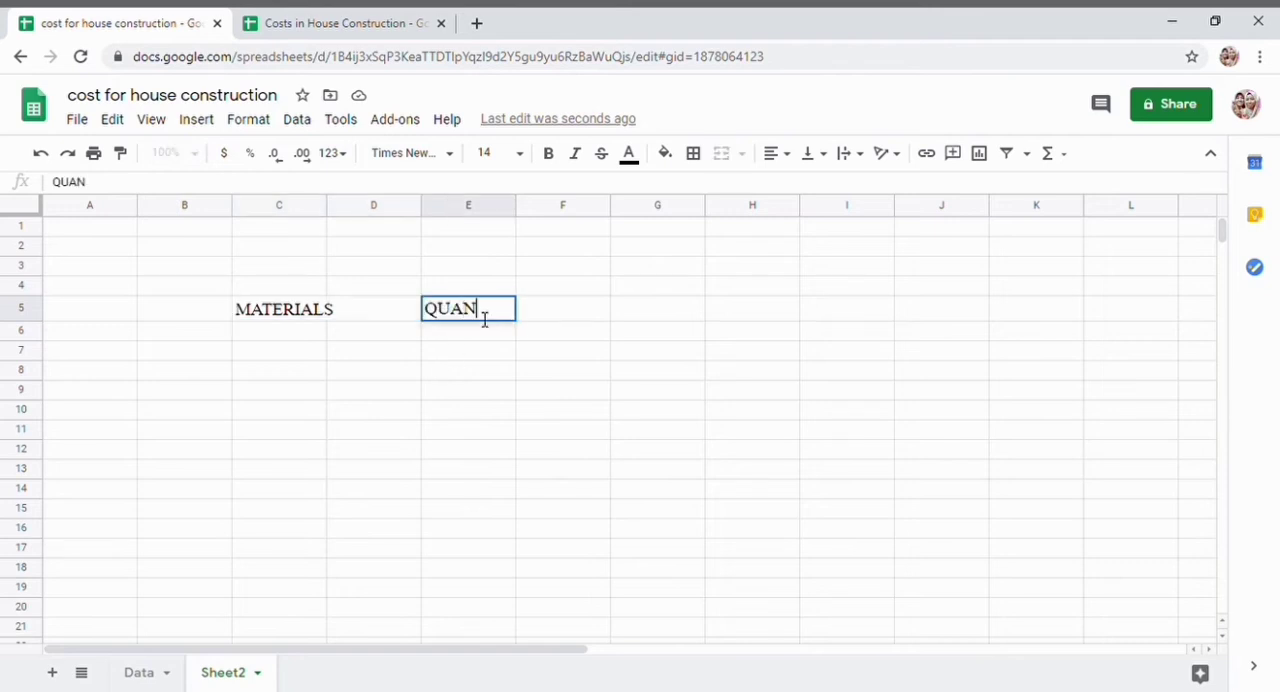
{"action": "type", "text": "TIR"}
{"action": "type", "text": "TY"}
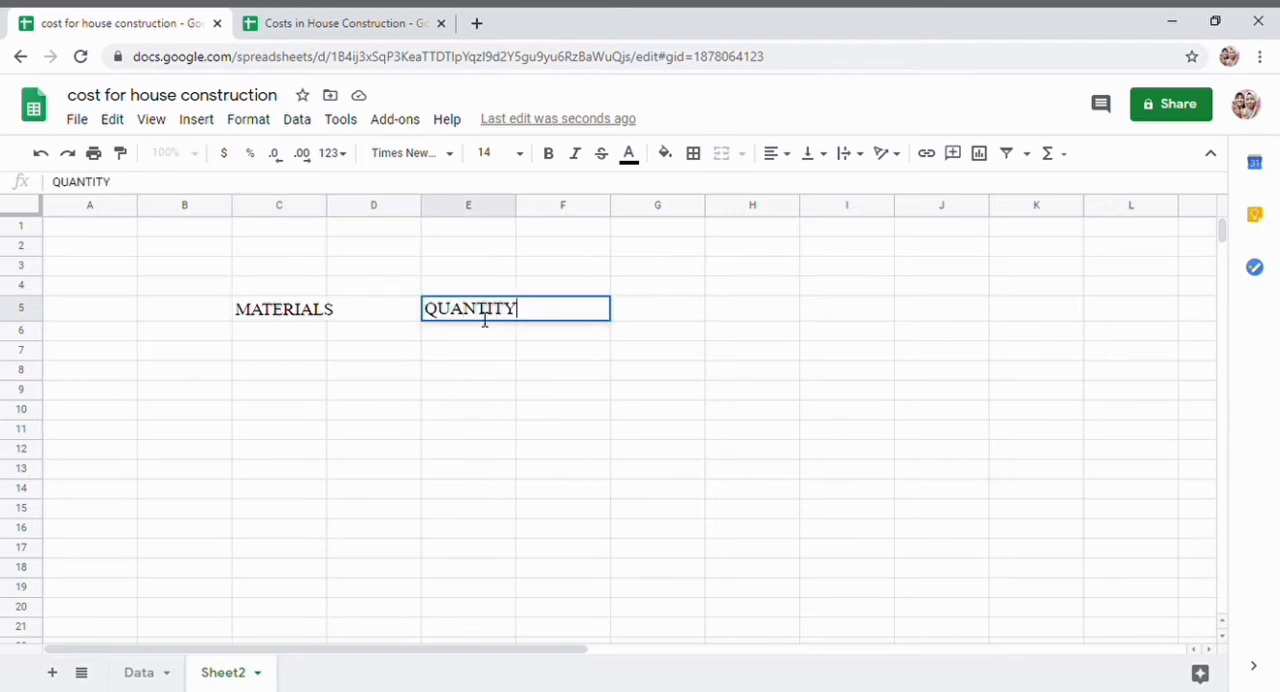
{"action": "key", "text": "Return"}
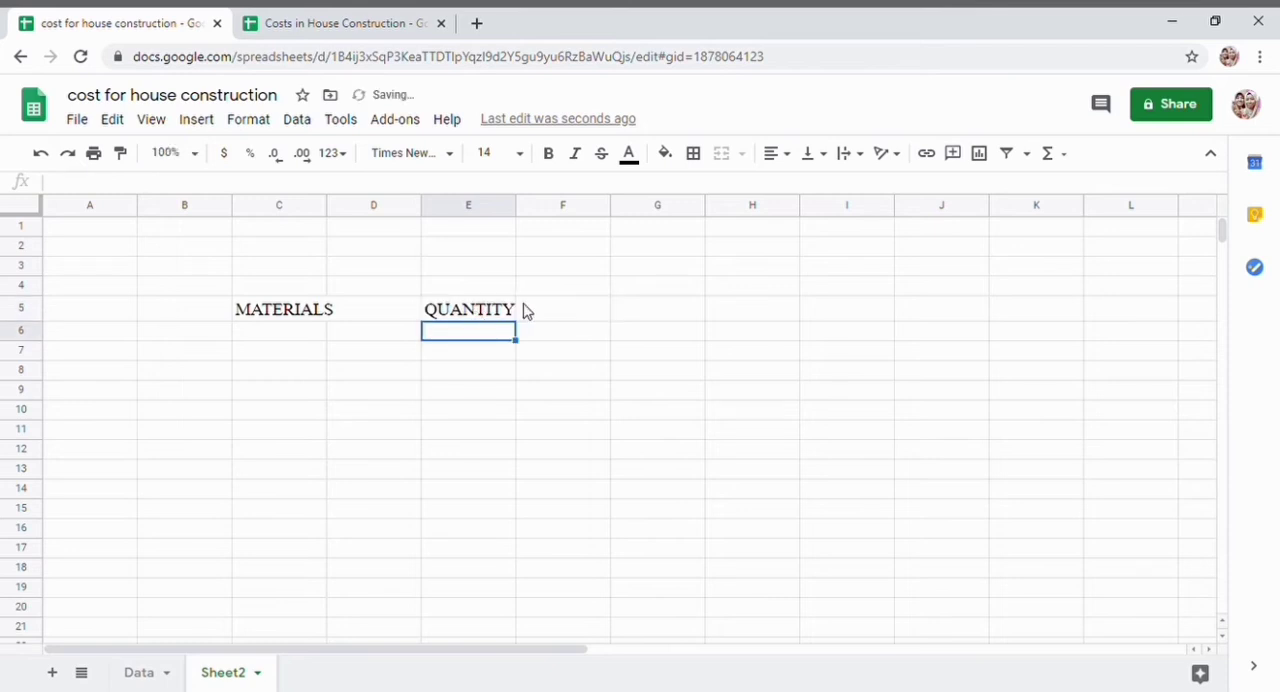
- Check the table layout on the Data sheet and widen column E of Sheet2 to give the QUANTITY heading more room
{"action": "left_click", "coordinate": [503, 313]}
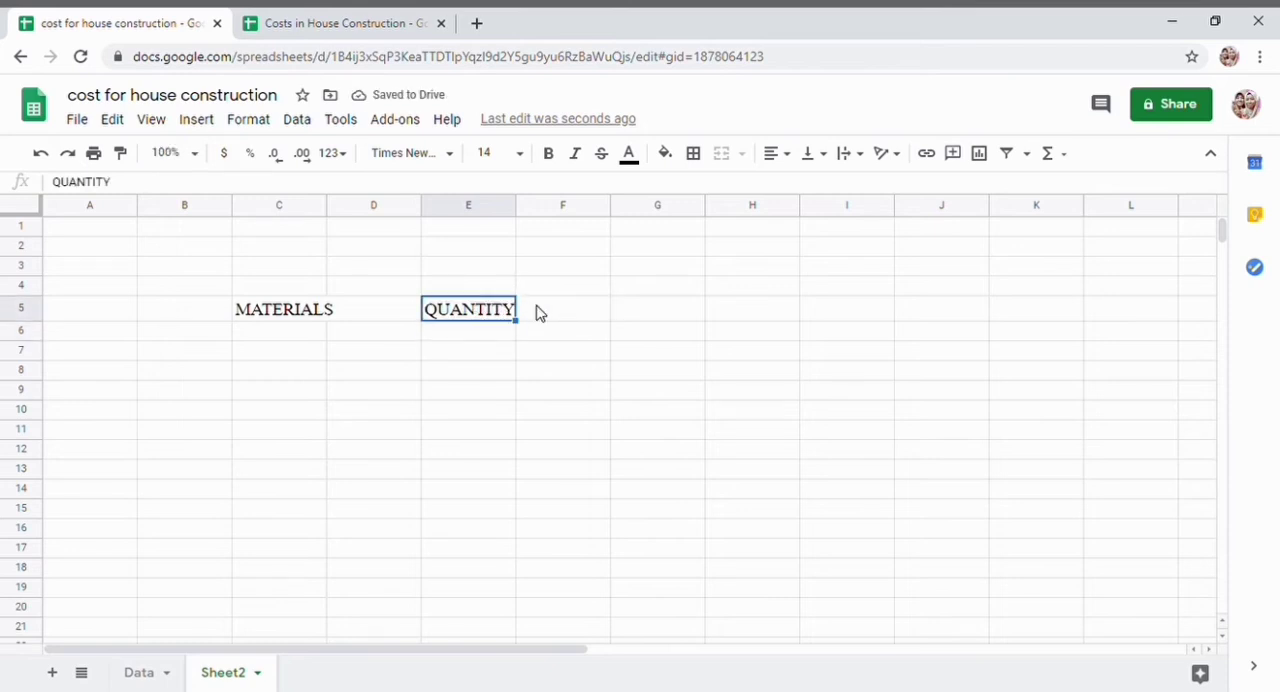
{"action": "left_click", "coordinate": [537, 311]}
{"action": "left_click", "coordinate": [489, 316]}
{"action": "left_click", "coordinate": [140, 678]}
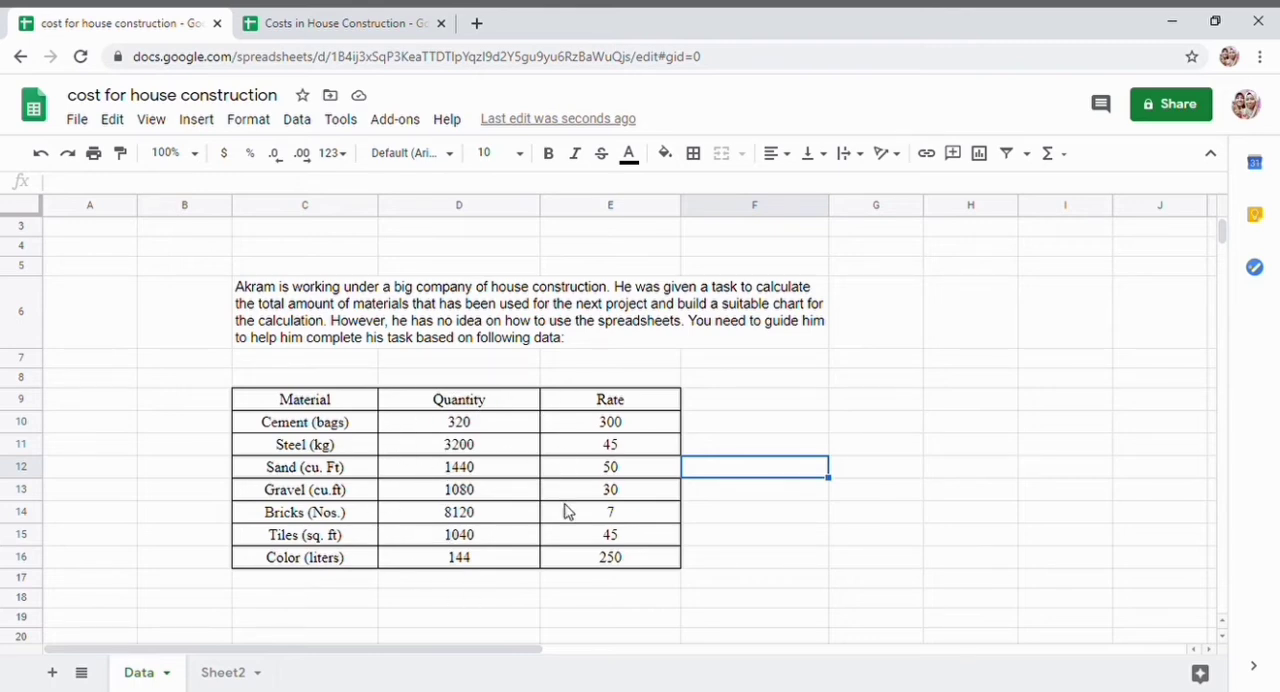
{"action": "left_click", "coordinate": [244, 680]}
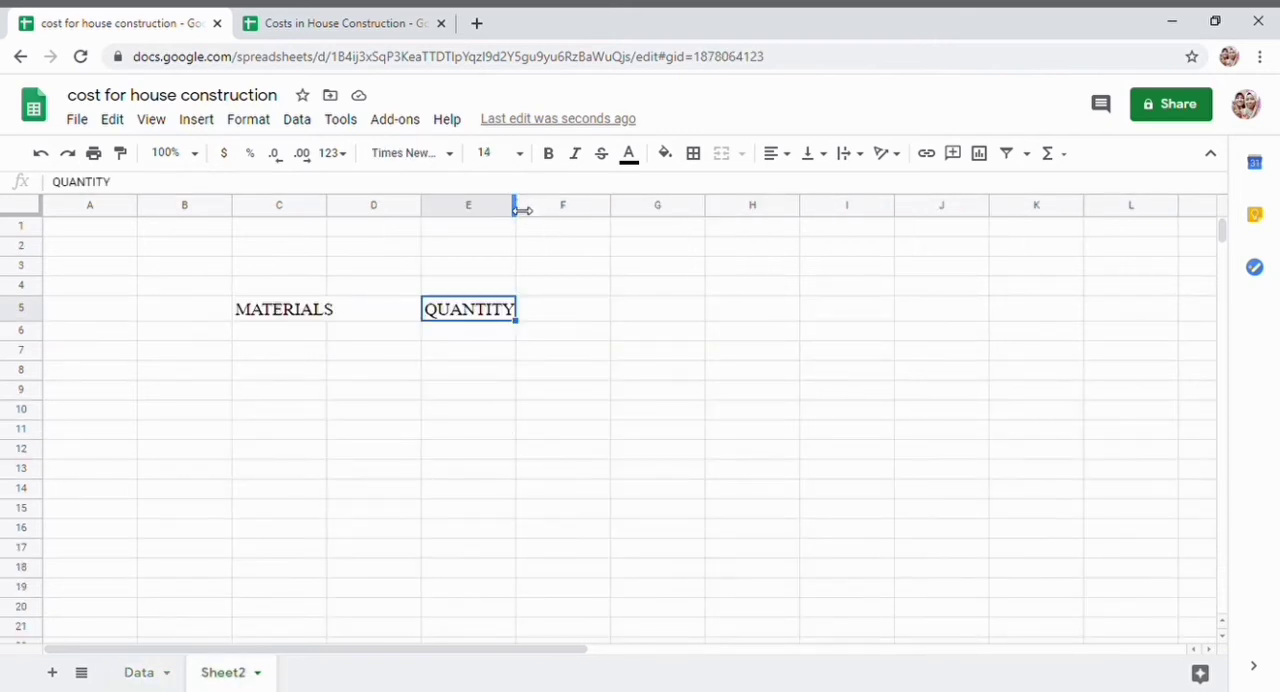
{"action": "left_click_drag", "start_coordinate": [543, 210], "coordinate": [557, 215]}
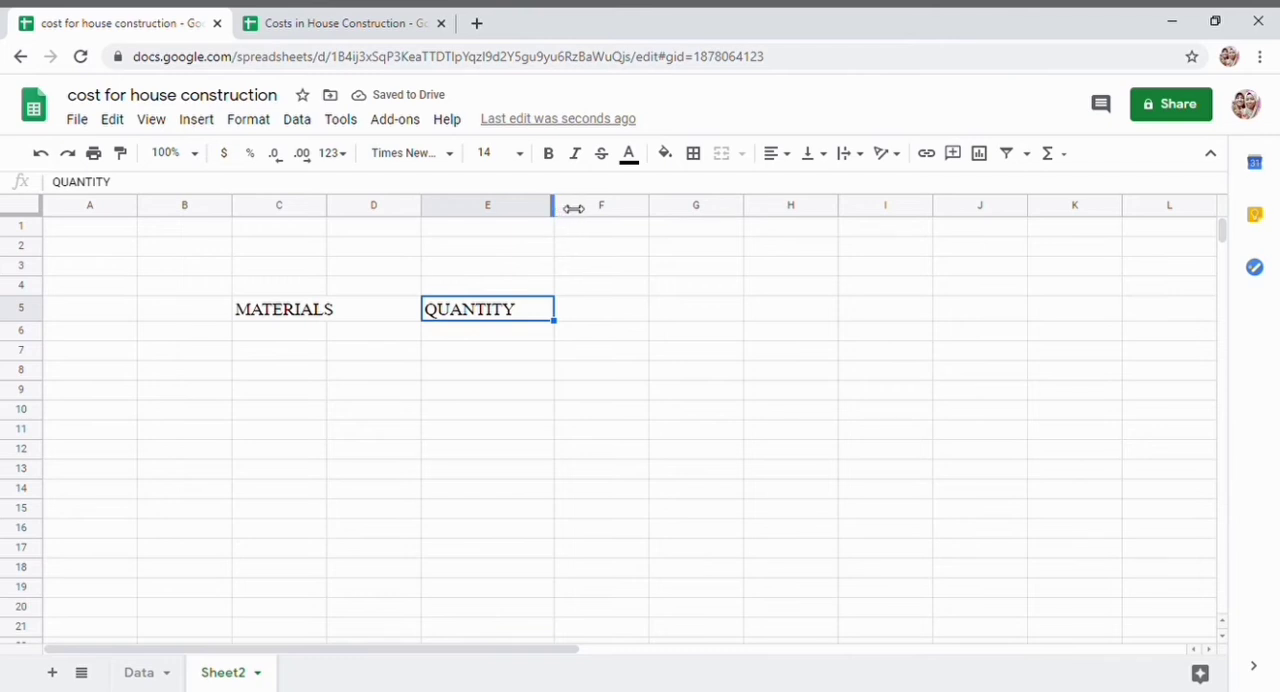
{"action": "left_click_drag", "start_coordinate": [573, 208], "coordinate": [585, 313]}
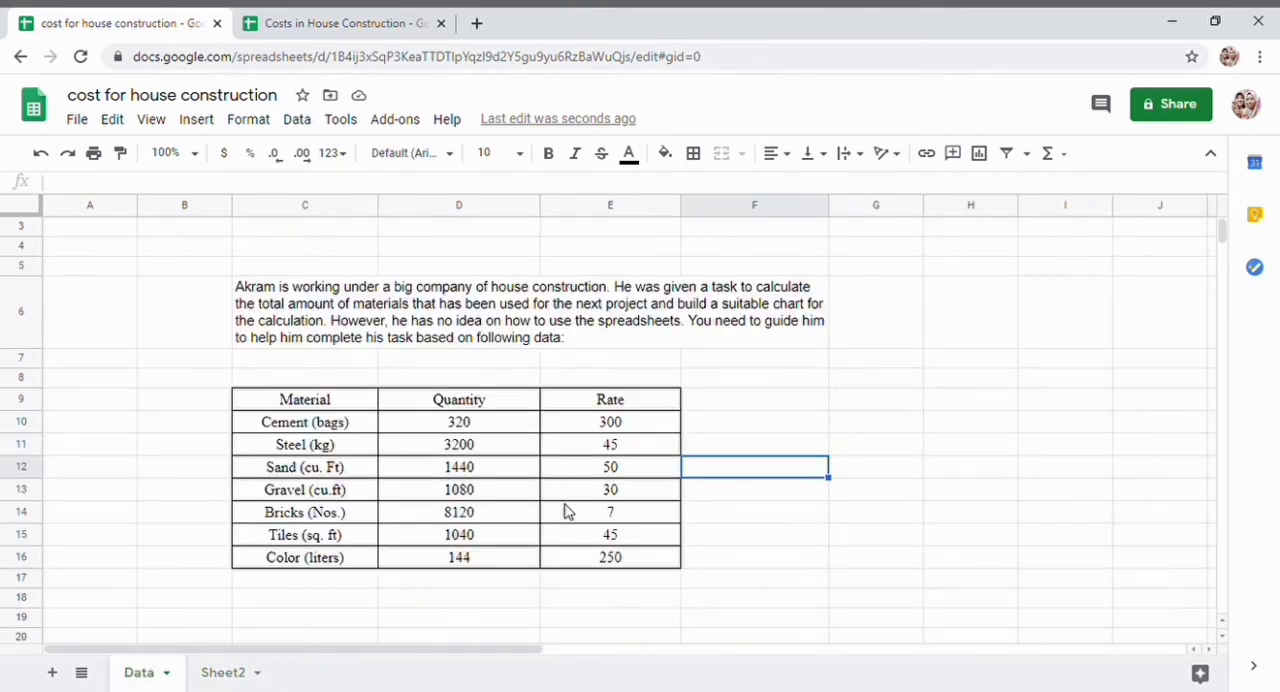
{"action": "left_click", "coordinate": [244, 672]}
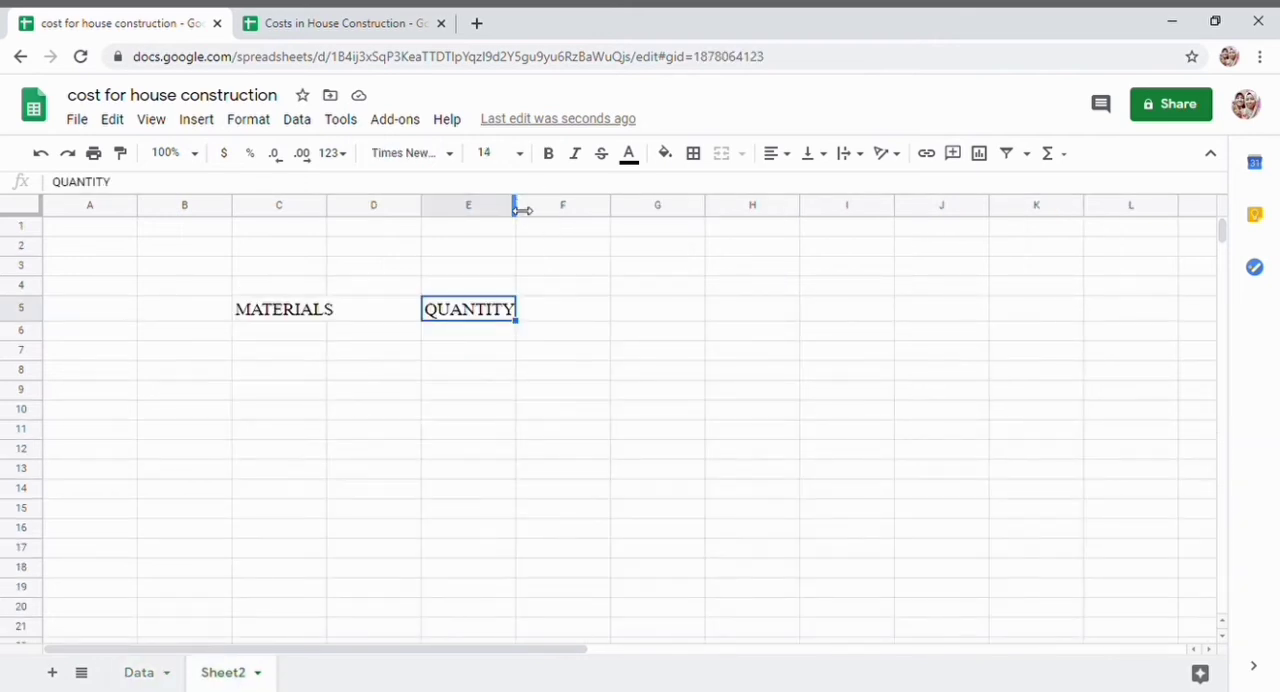
{"action": "left_click_drag", "start_coordinate": [553, 210], "coordinate": [557, 215]}
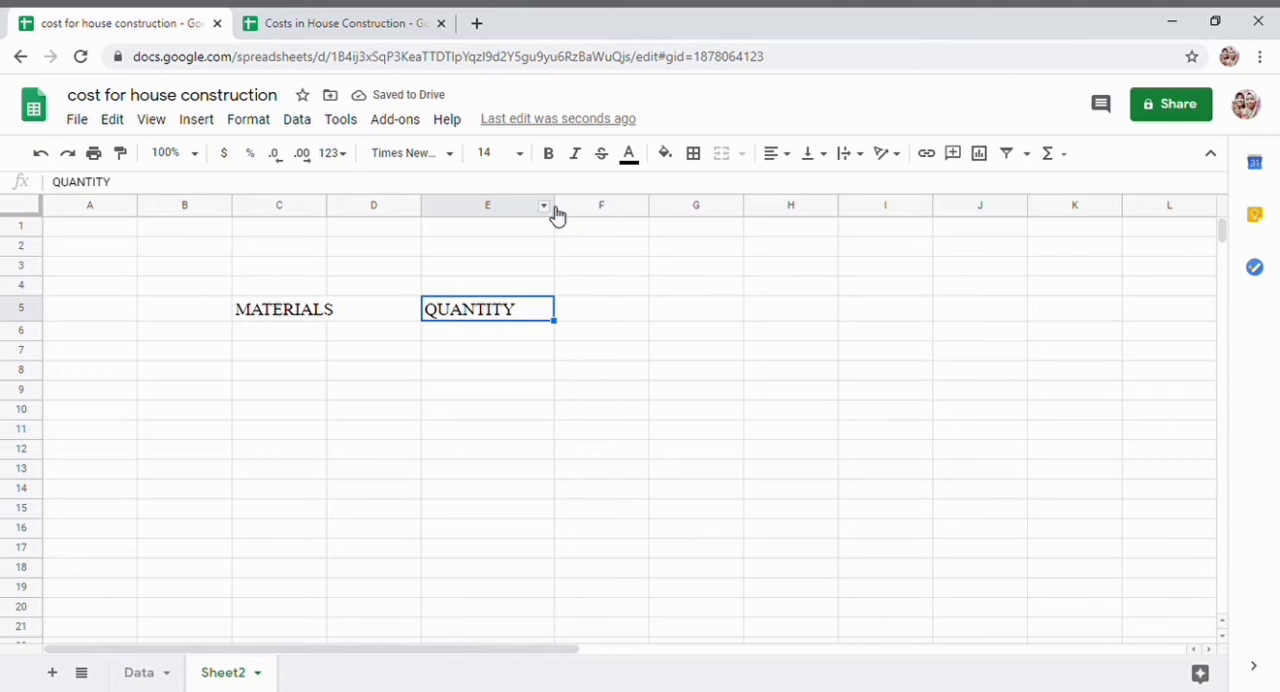
{"action": "left_click_drag", "start_coordinate": [569, 208], "coordinate": [585, 312]}
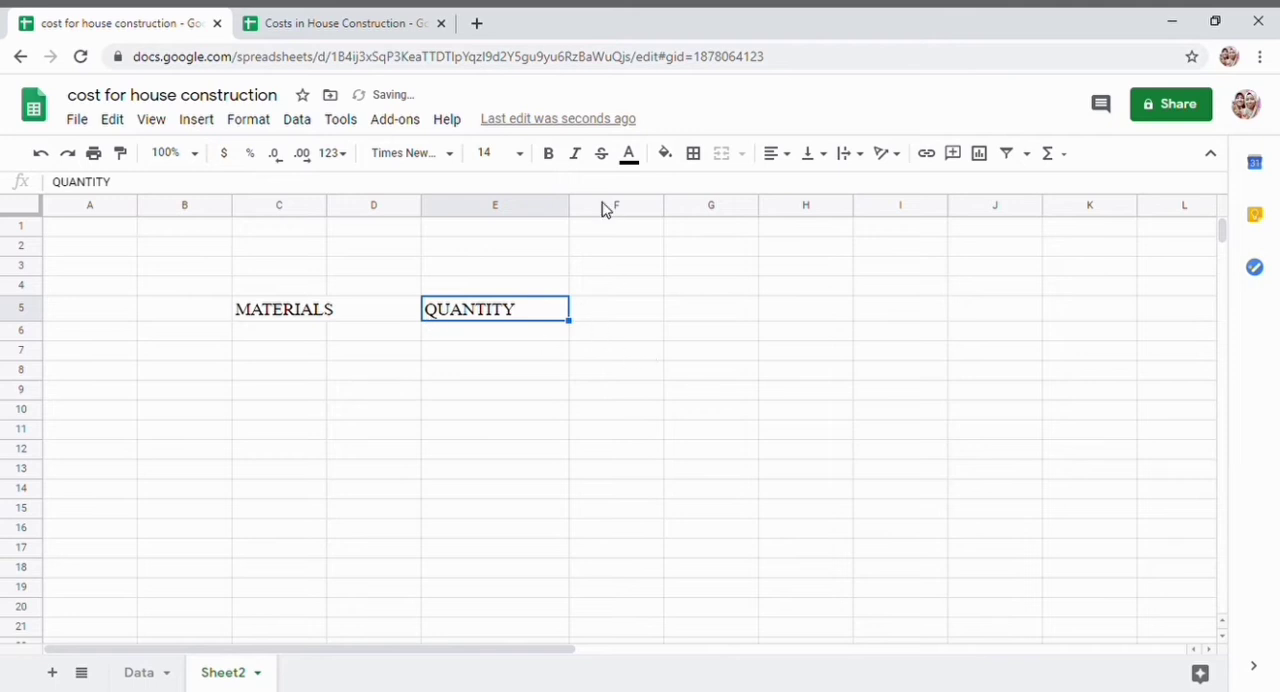
- Enter the heading "RATE" in cell F5 and widen column F
{"action": "left_click", "coordinate": [612, 326]}
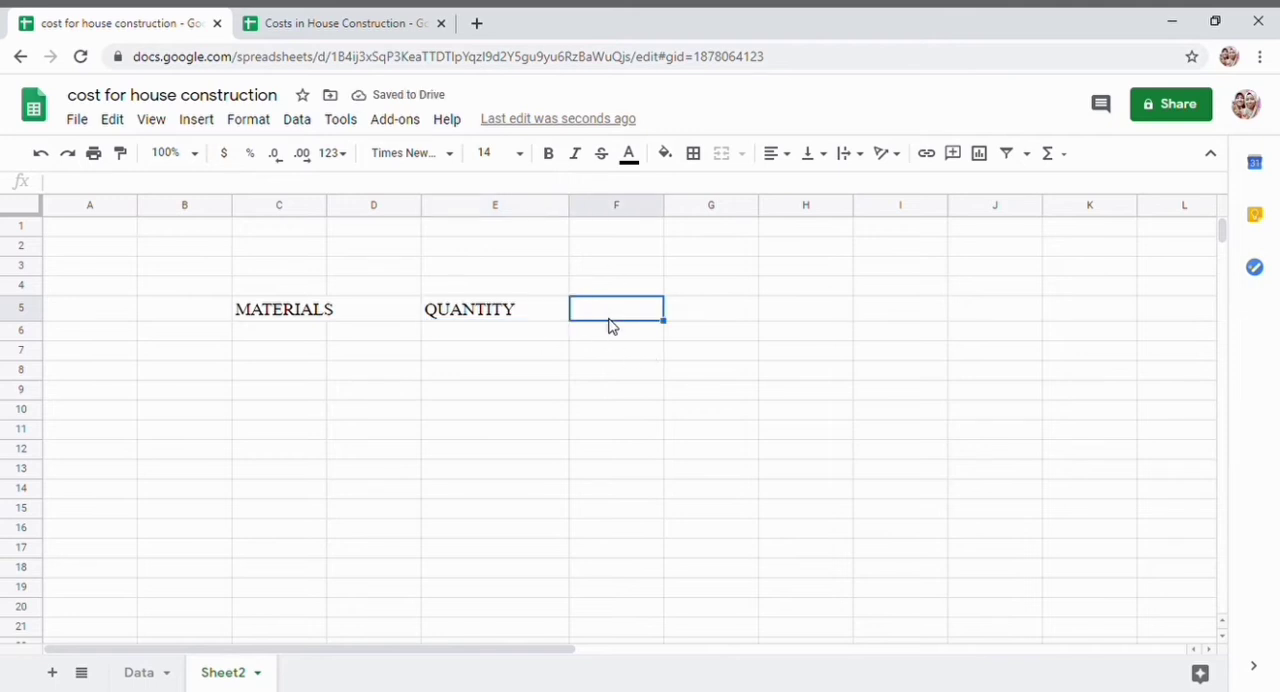
{"action": "type", "text": "RATE"}
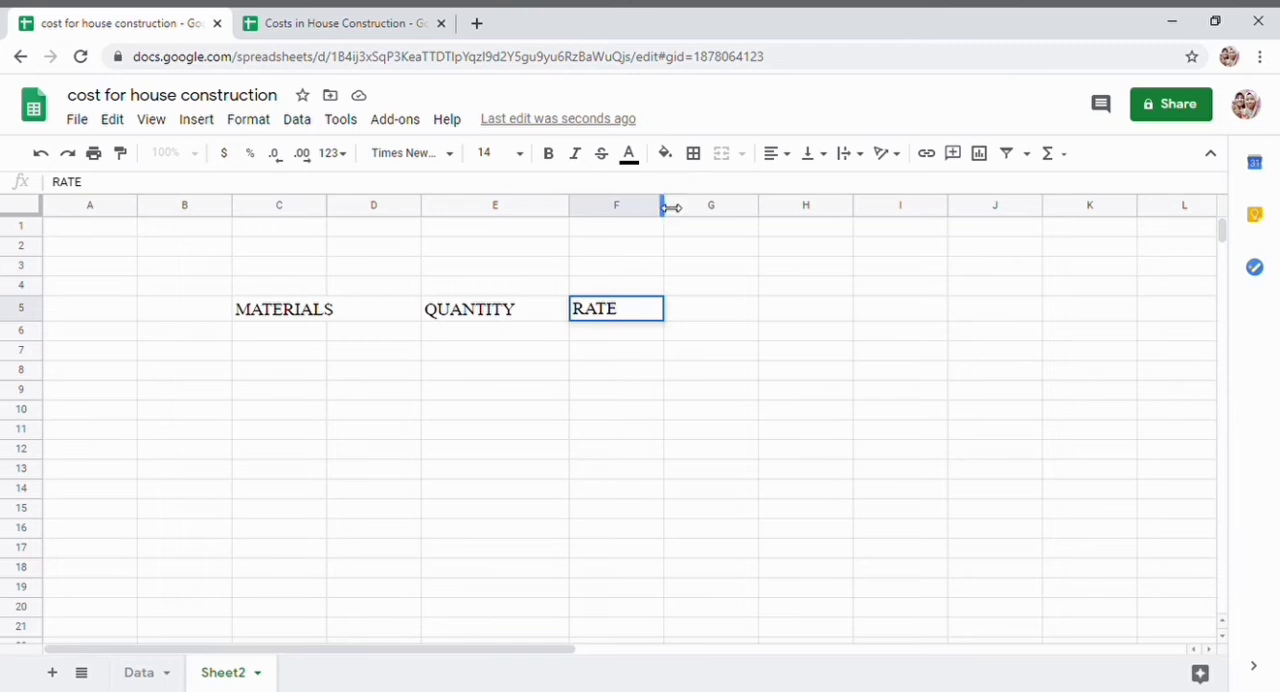
{"action": "left_click_drag", "start_coordinate": [670, 207], "coordinate": [697, 213]}
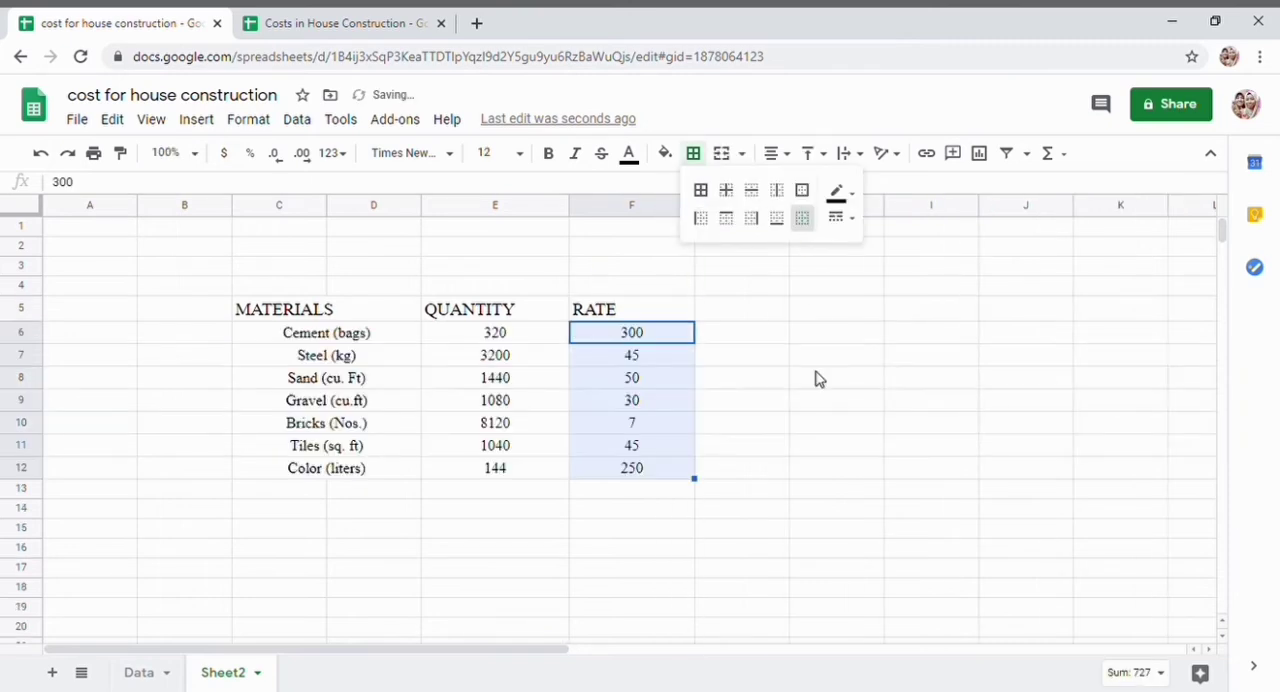
{"action": "left_click", "coordinate": [815, 377]}
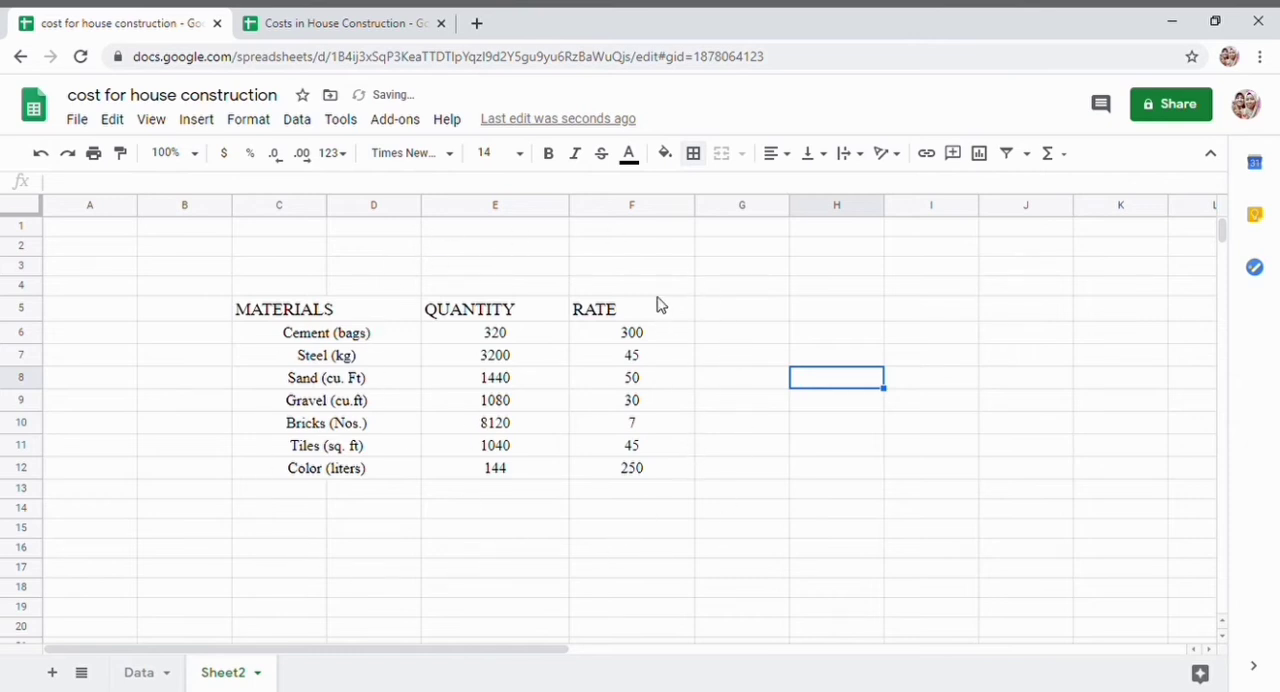
- Enter the heading "AMOUNT" in cell G5 and widen column G
{"action": "left_click", "coordinate": [751, 320]}
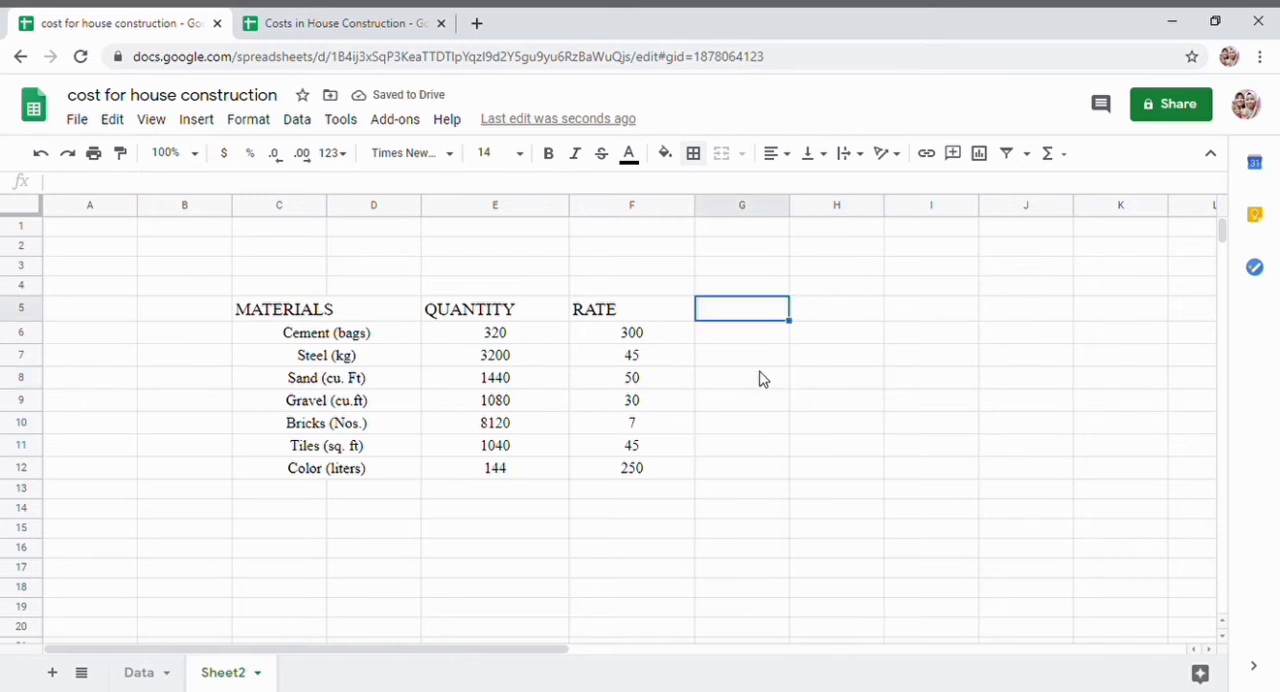
{"action": "type", "text": "a"}
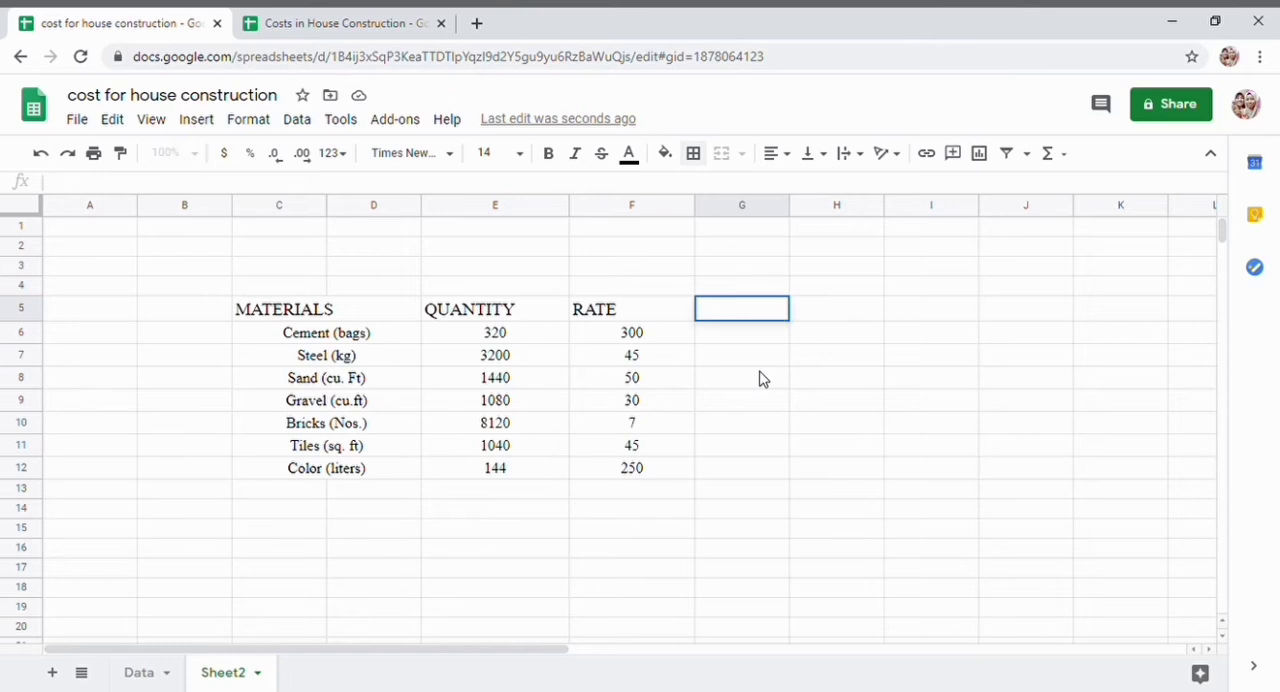
{"action": "type", "text": "AMOUNT"}
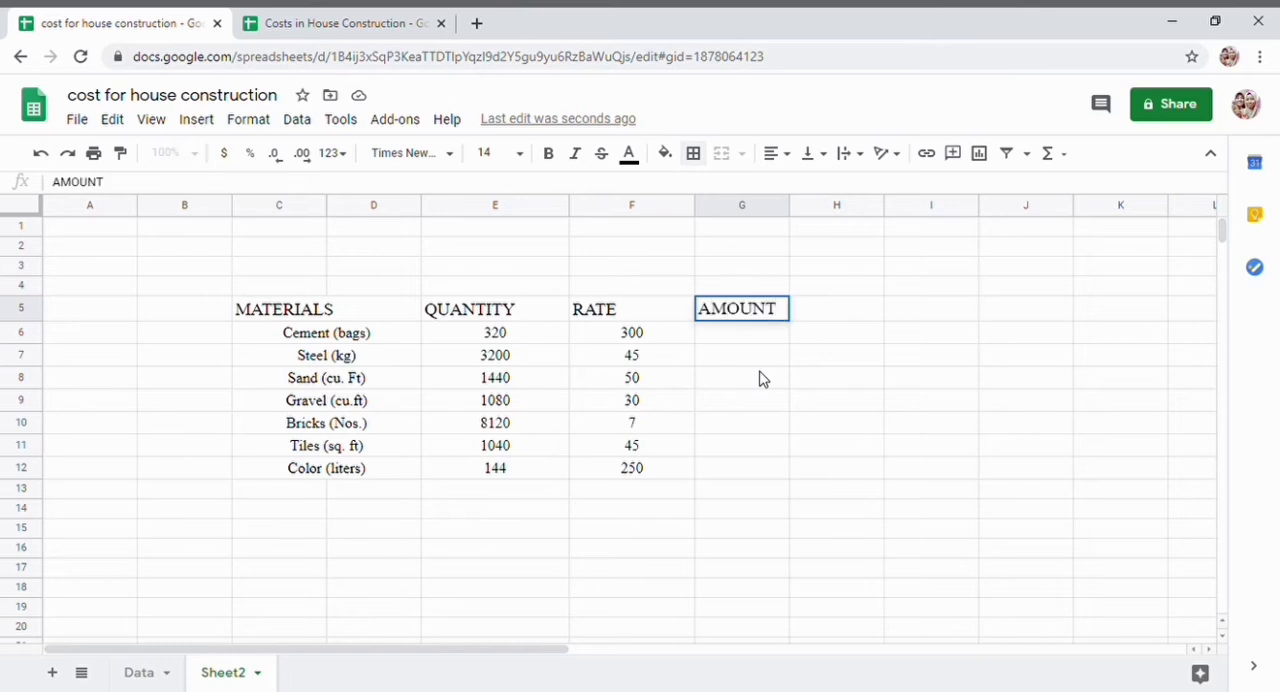
{"action": "left_click_drag", "start_coordinate": [797, 213], "coordinate": [850, 207]}
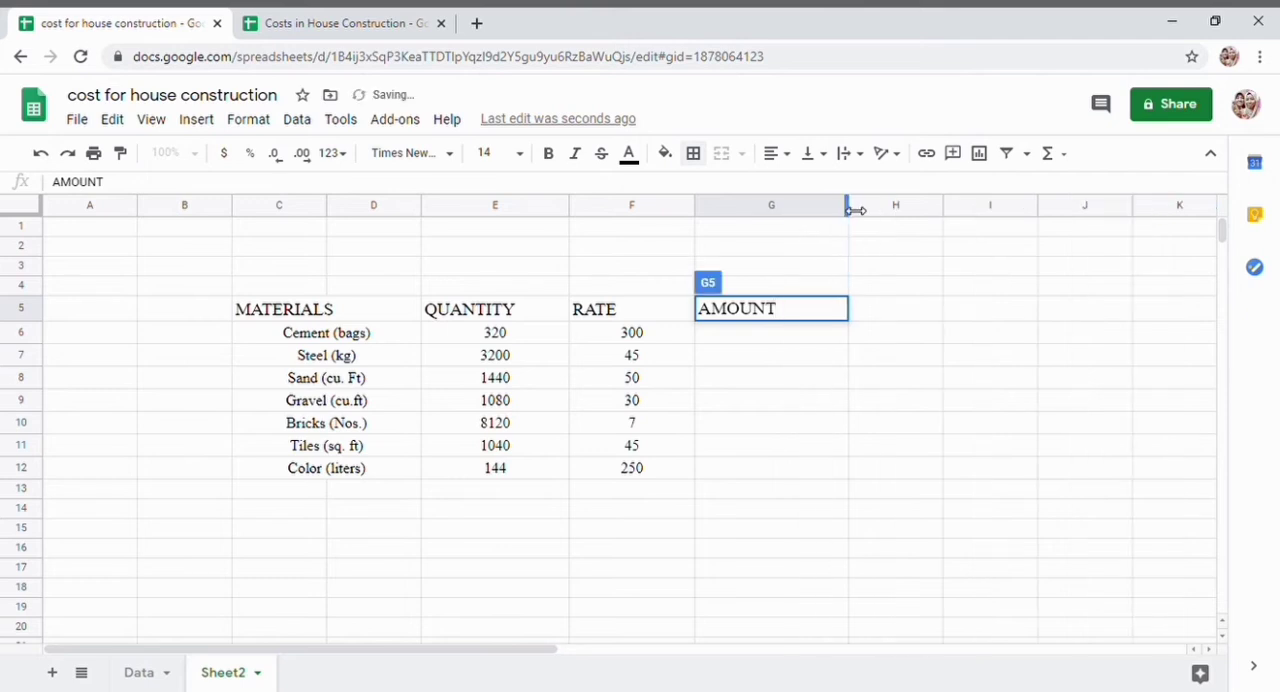
{"action": "left_click", "coordinate": [784, 334]}
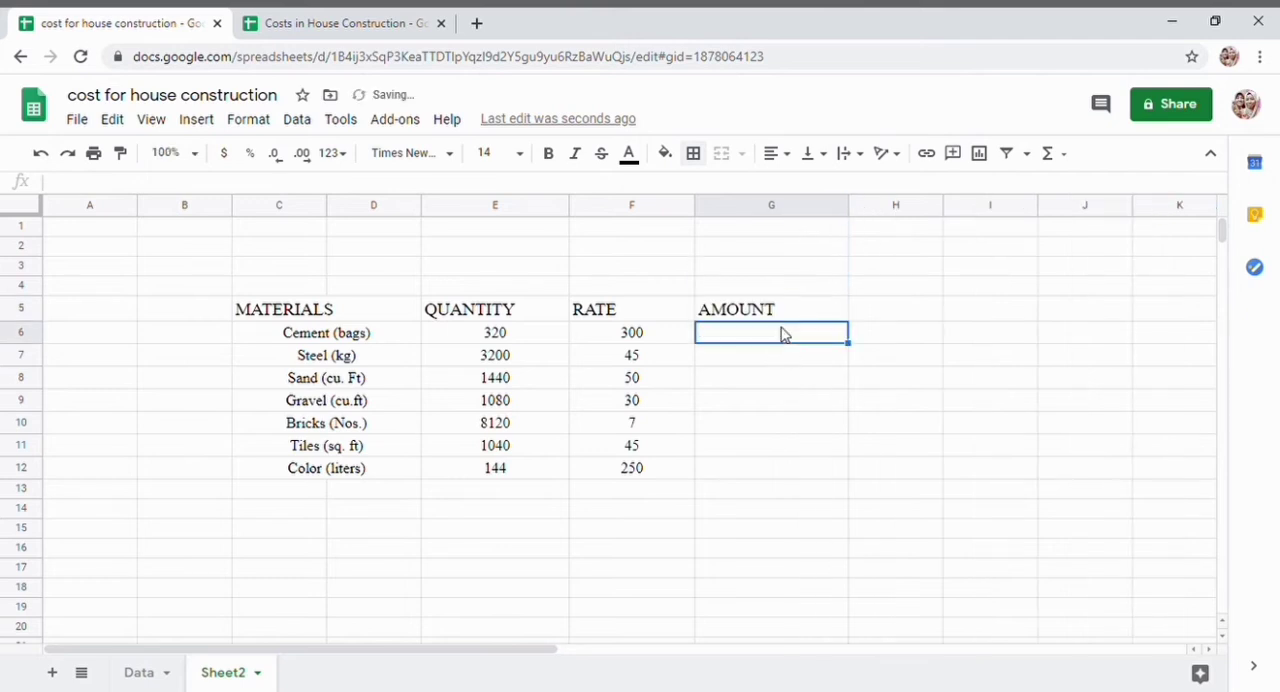
- Enter the label "TOTAL AMOUNT" in cell F13, directly below the rate column
{"action": "left_click", "coordinate": [493, 490]}
{"action": "left_click", "coordinate": [600, 492]}
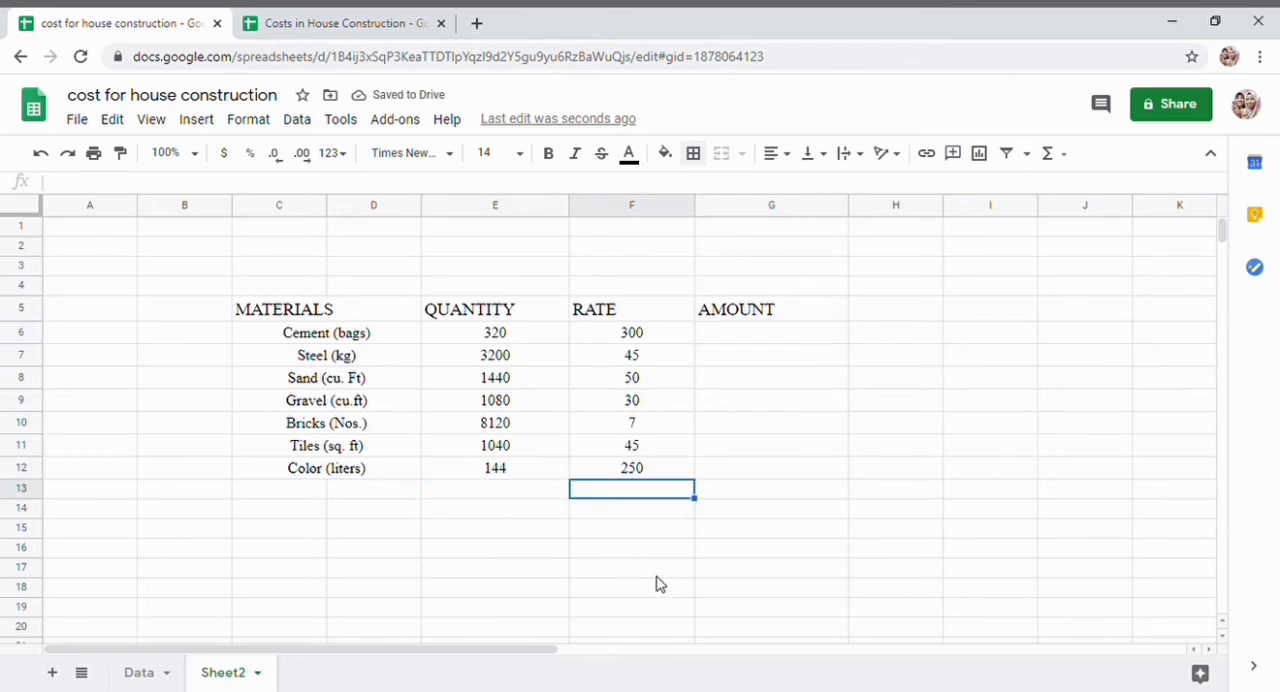
{"action": "scroll", "coordinate": [632, 554], "scroll_direction": "down", "scroll_amount": 3}
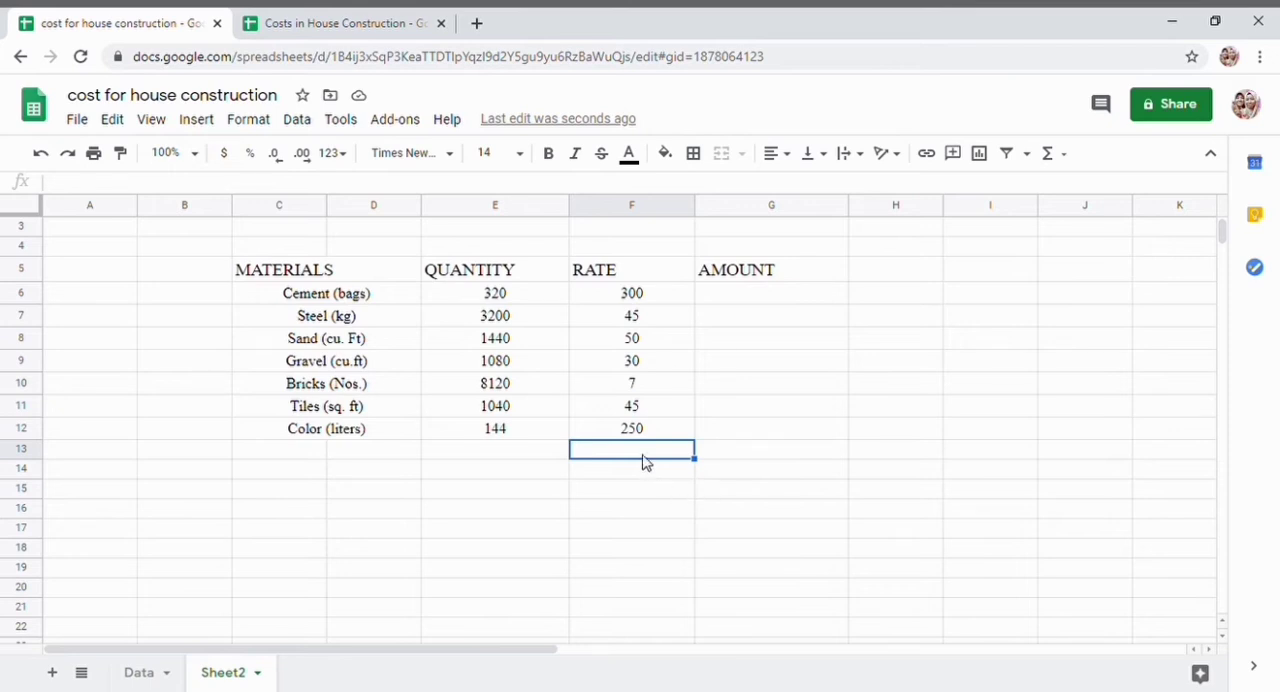
{"action": "type", "text": "TOTAL AMOUNT"}
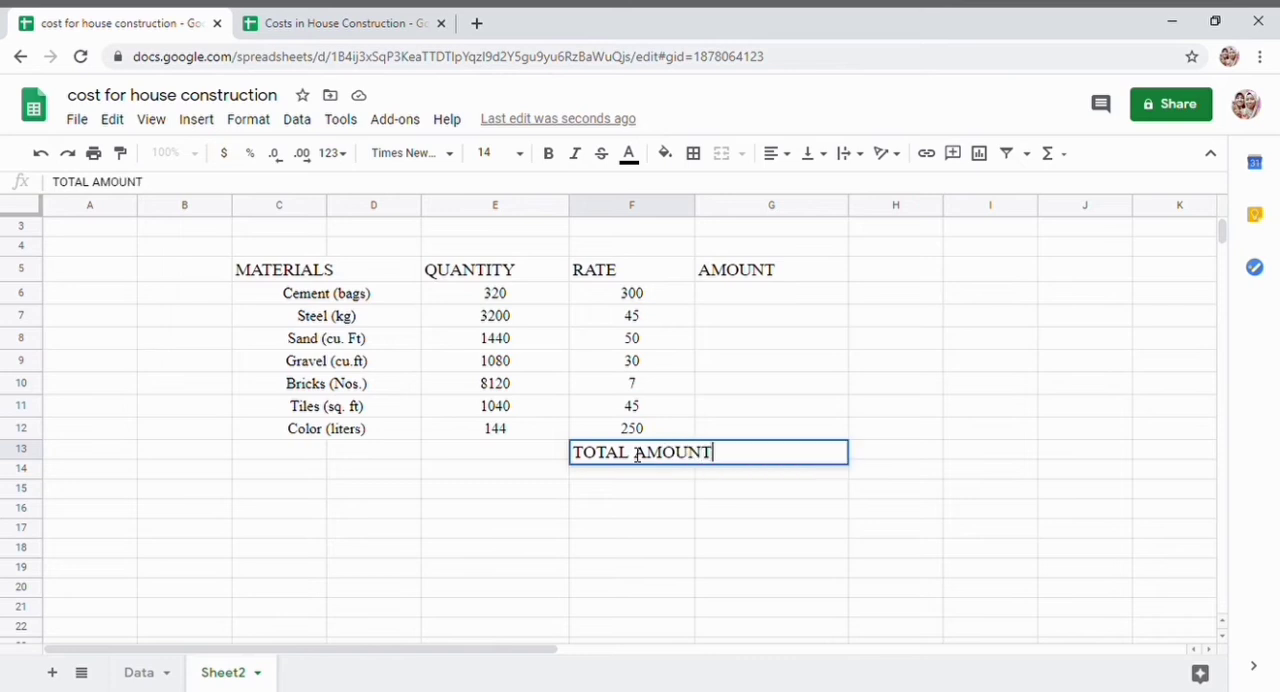
{"action": "key", "text": "Return"}
- Merge cells E13 and F13 horizontally so the "TOTAL AMOUNT" label spans the quantity and rate columns
{"action": "left_click", "coordinate": [520, 455]}
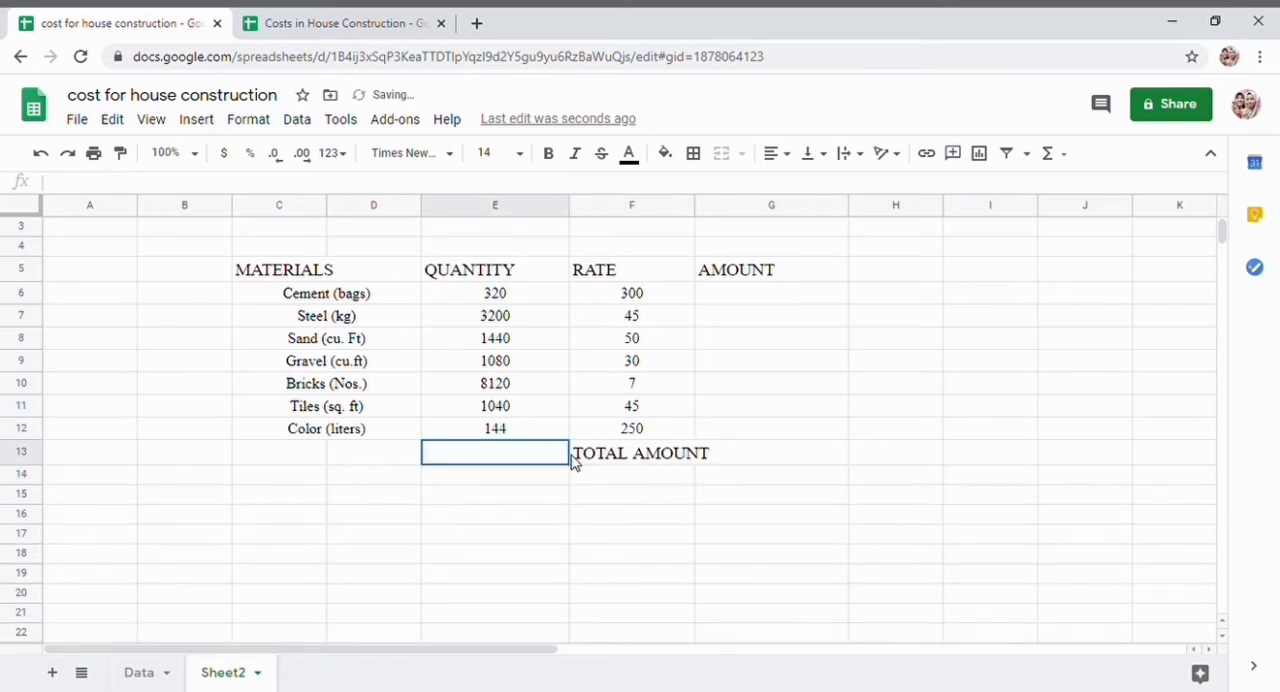
{"action": "left_click", "coordinate": [652, 457], "text": "shift"}
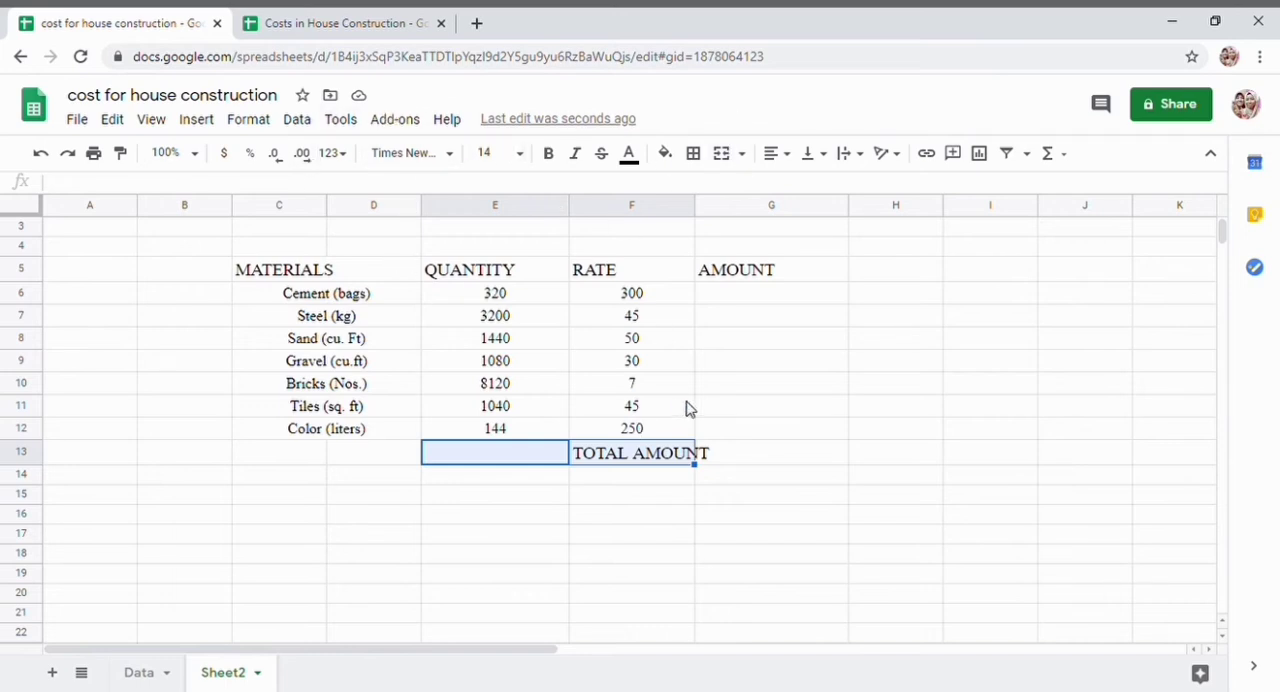
{"action": "left_click", "coordinate": [742, 155]}
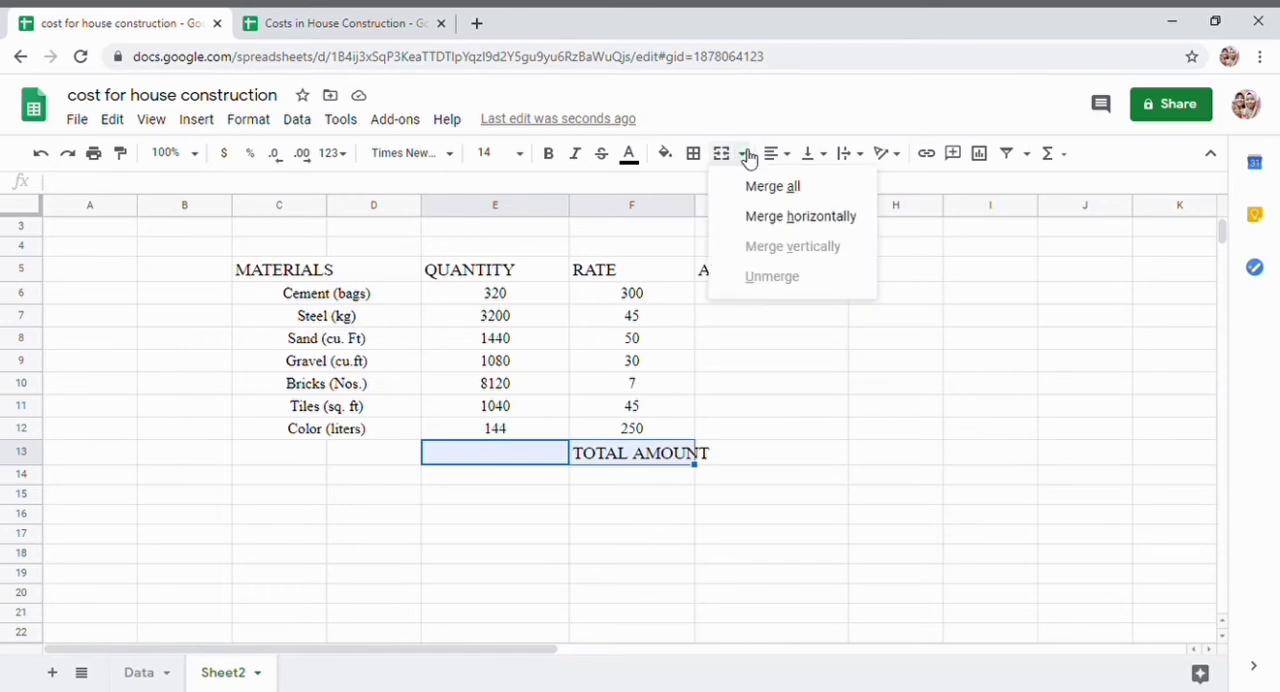
{"action": "left_click", "coordinate": [768, 218]}
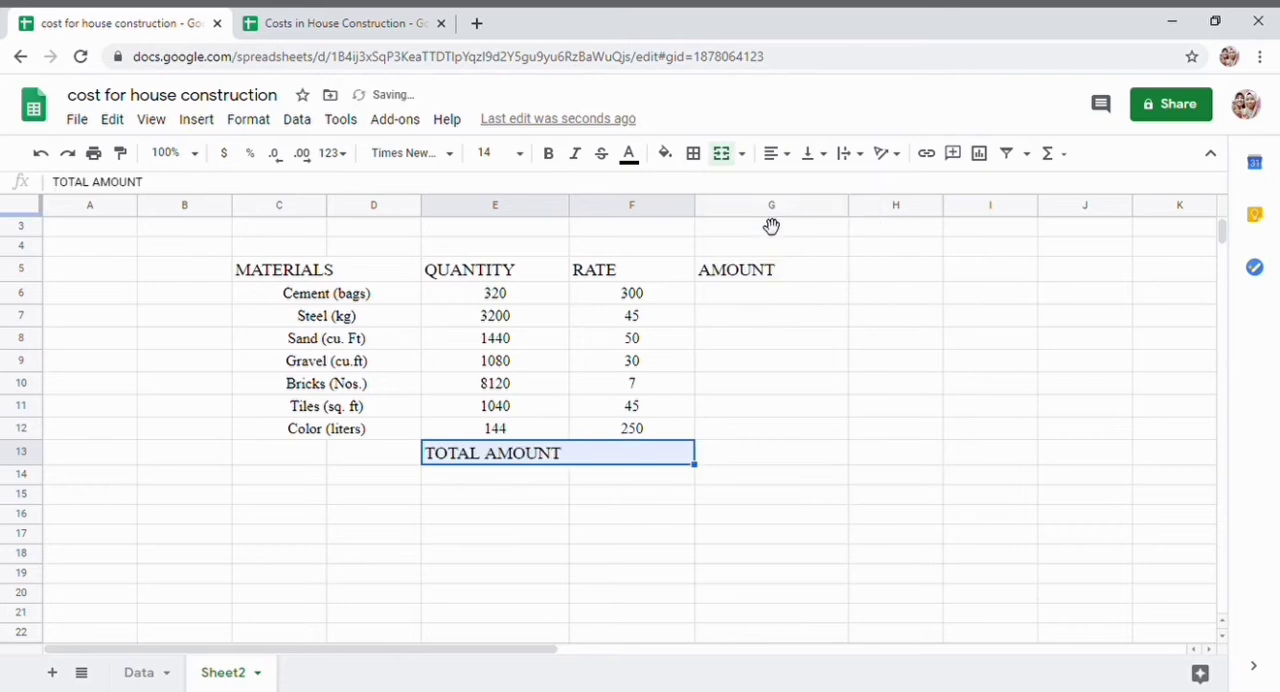
{"action": "left_click", "coordinate": [823, 488]}
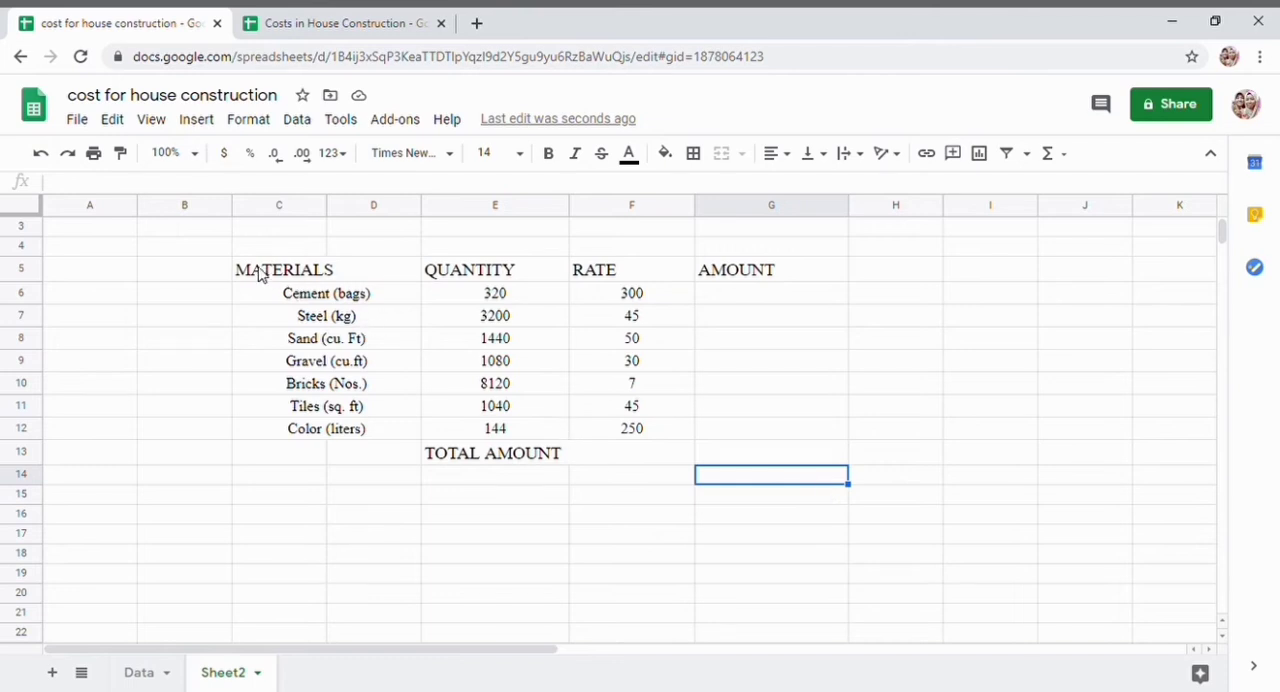
- Center-align the contents of the whole table, C5:G13, horizontally
{"action": "left_click_drag", "start_coordinate": [290, 270], "coordinate": [790, 461]}
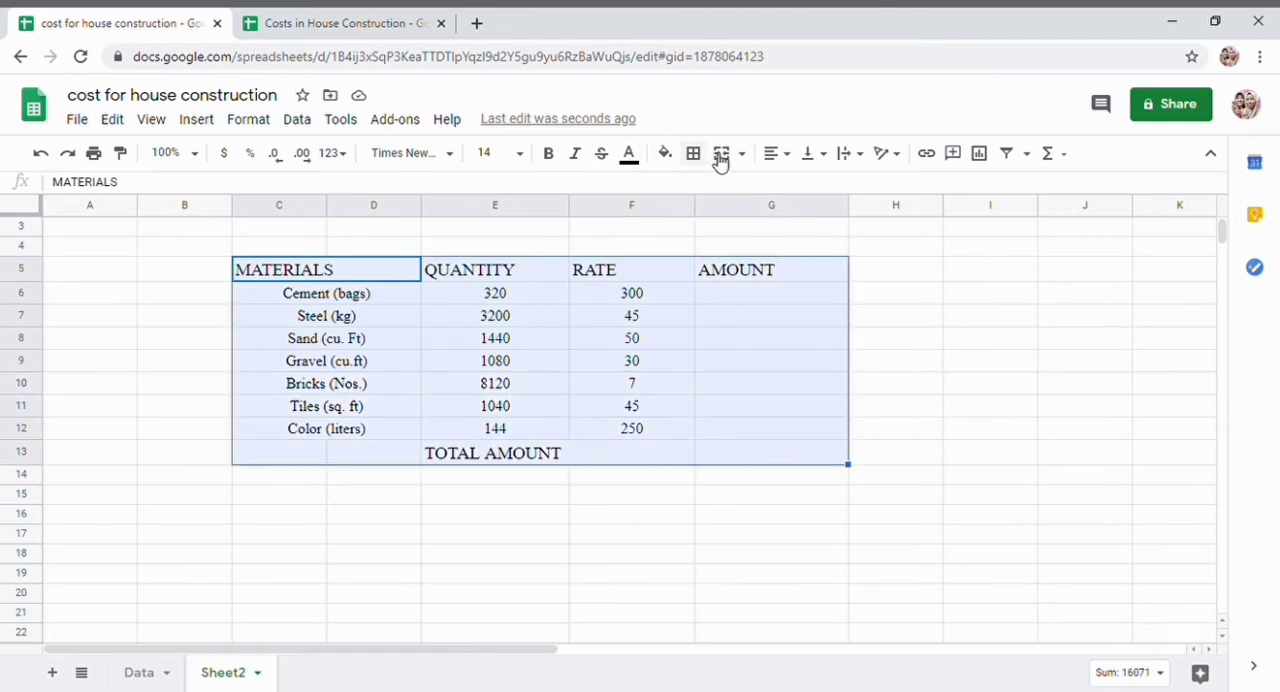
{"action": "left_click", "coordinate": [778, 155]}
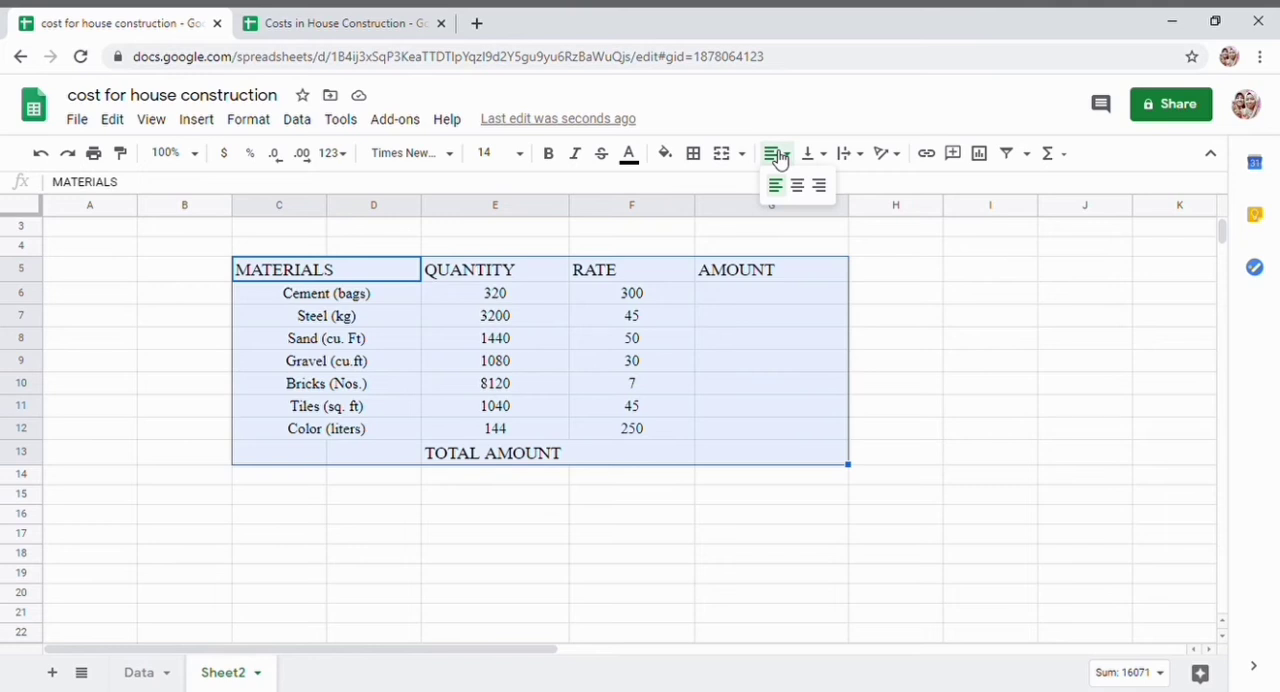
{"action": "left_click", "coordinate": [778, 156]}
{"action": "left_click", "coordinate": [778, 157]}
{"action": "left_click", "coordinate": [798, 186]}
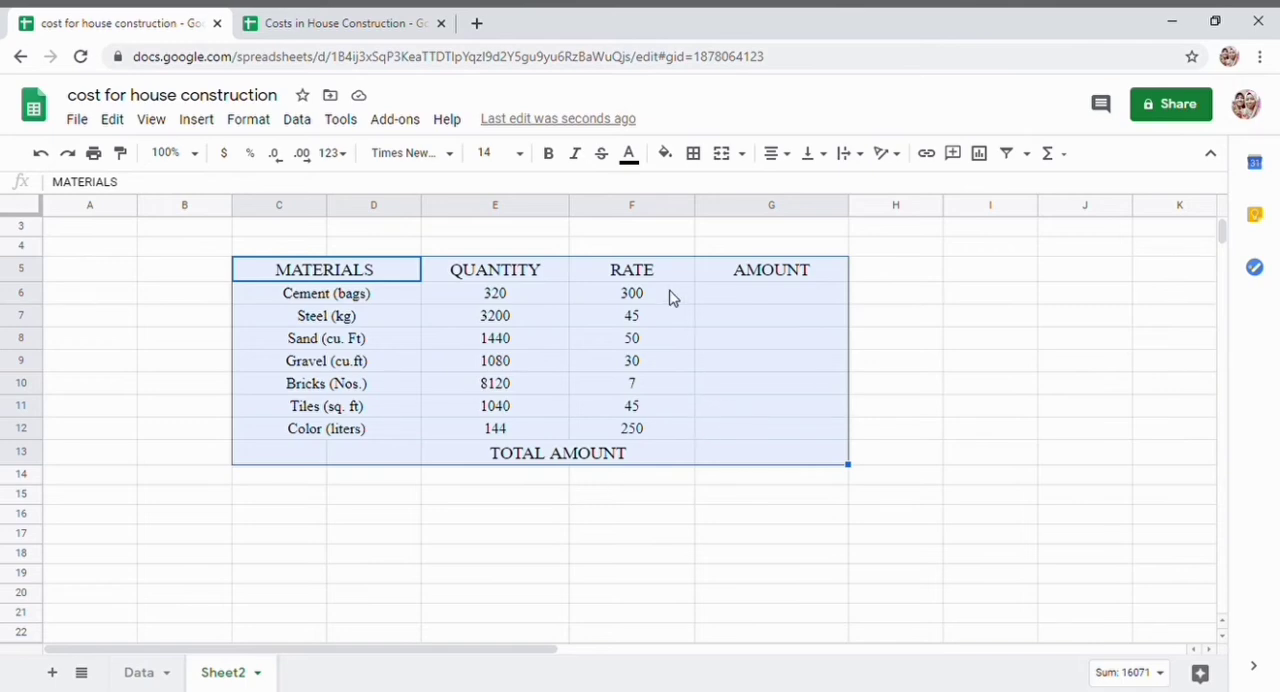
- Apply all borders to the table C5:G13 and remove them from the empty cells C13:D13
{"action": "left_click", "coordinate": [699, 156]}
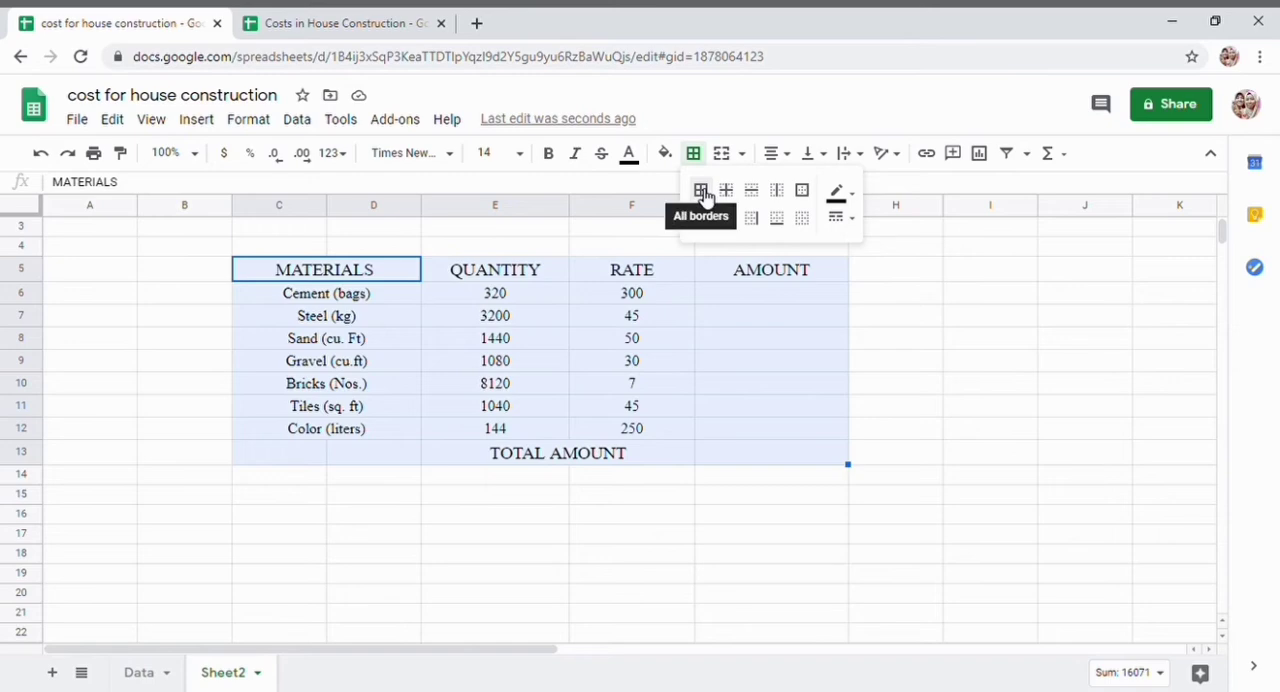
{"action": "left_click", "coordinate": [702, 191]}
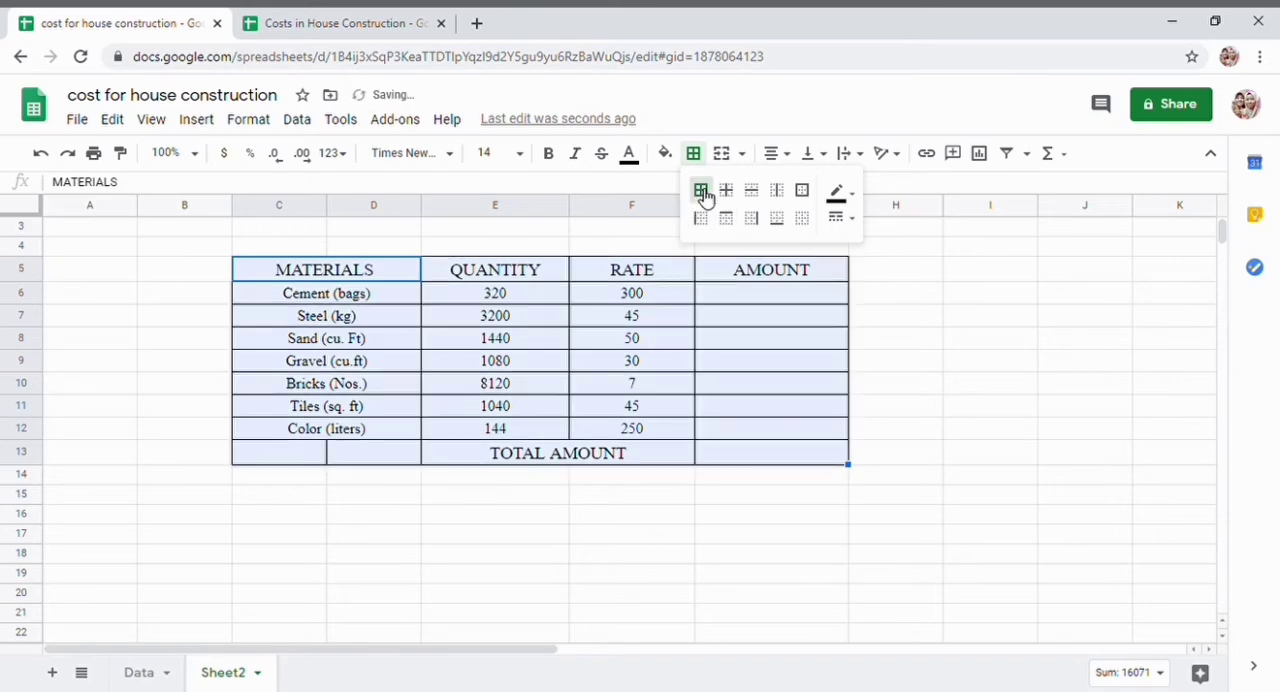
{"action": "left_click", "coordinate": [643, 494]}
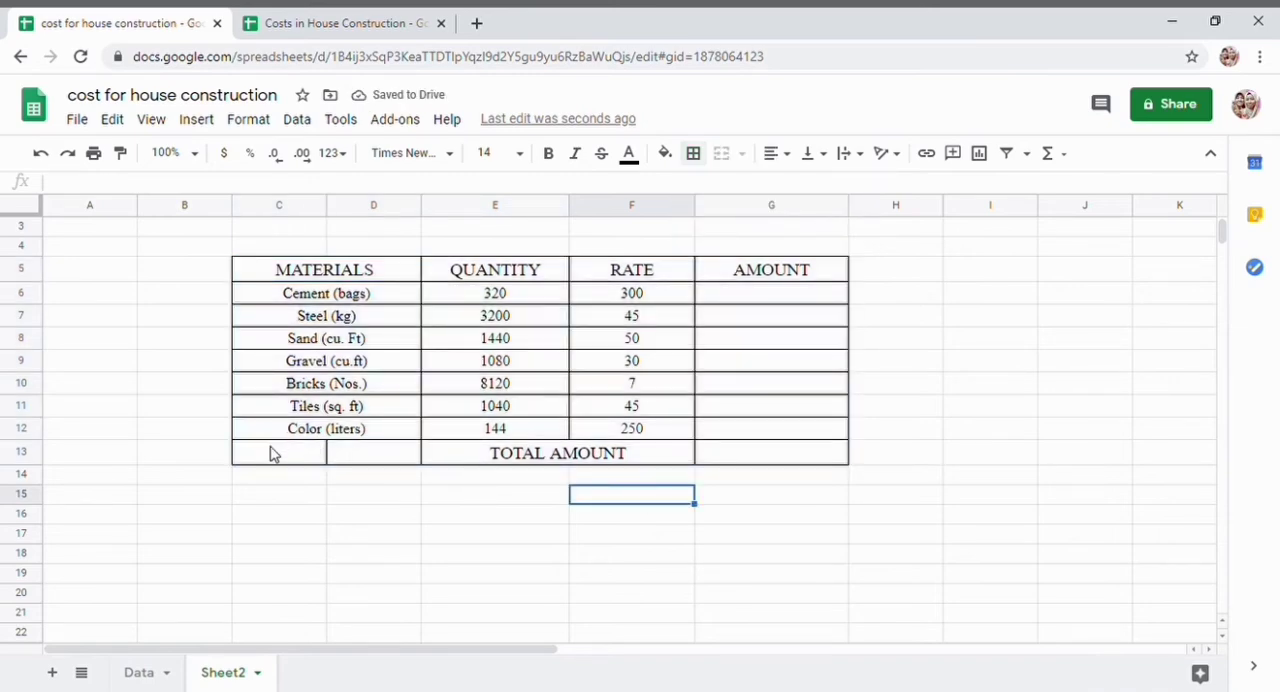
{"action": "left_click_drag", "start_coordinate": [272, 450], "coordinate": [394, 460]}
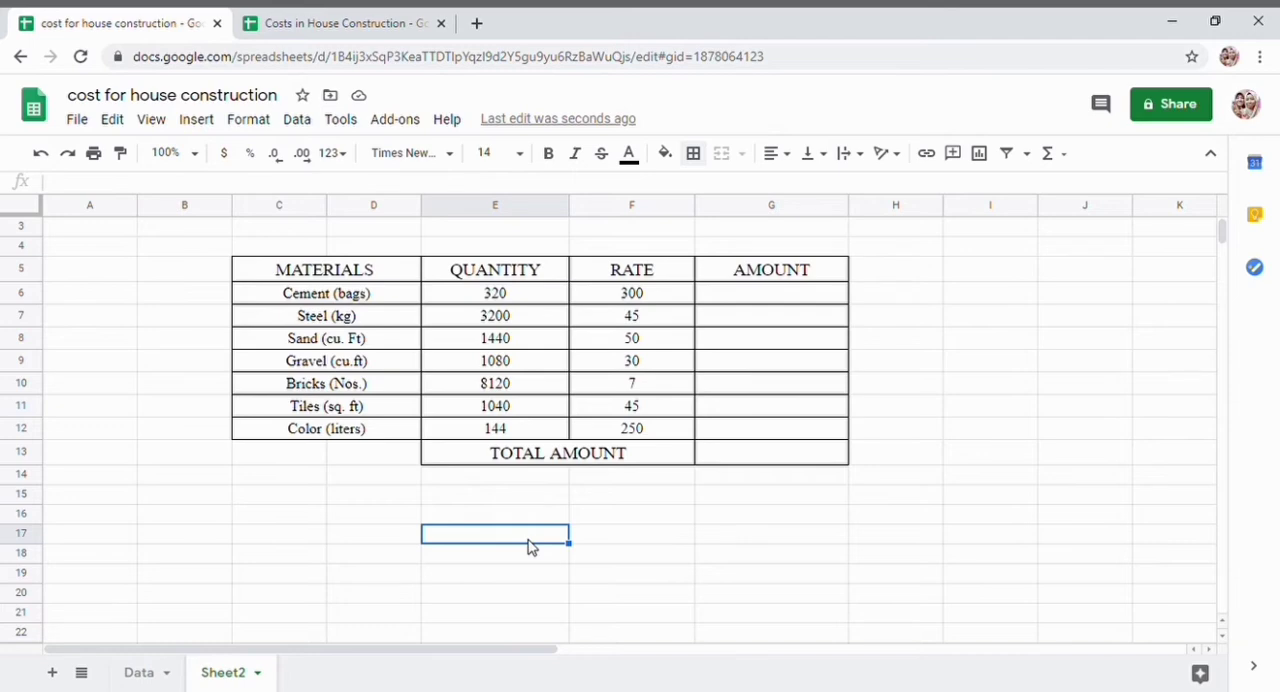
- Fill the table's heading row, MATERIALS through AMOUNT, with light green
{"action": "left_click", "coordinate": [311, 277]}
{"action": "left_click_drag", "start_coordinate": [409, 303], "coordinate": [737, 274]}
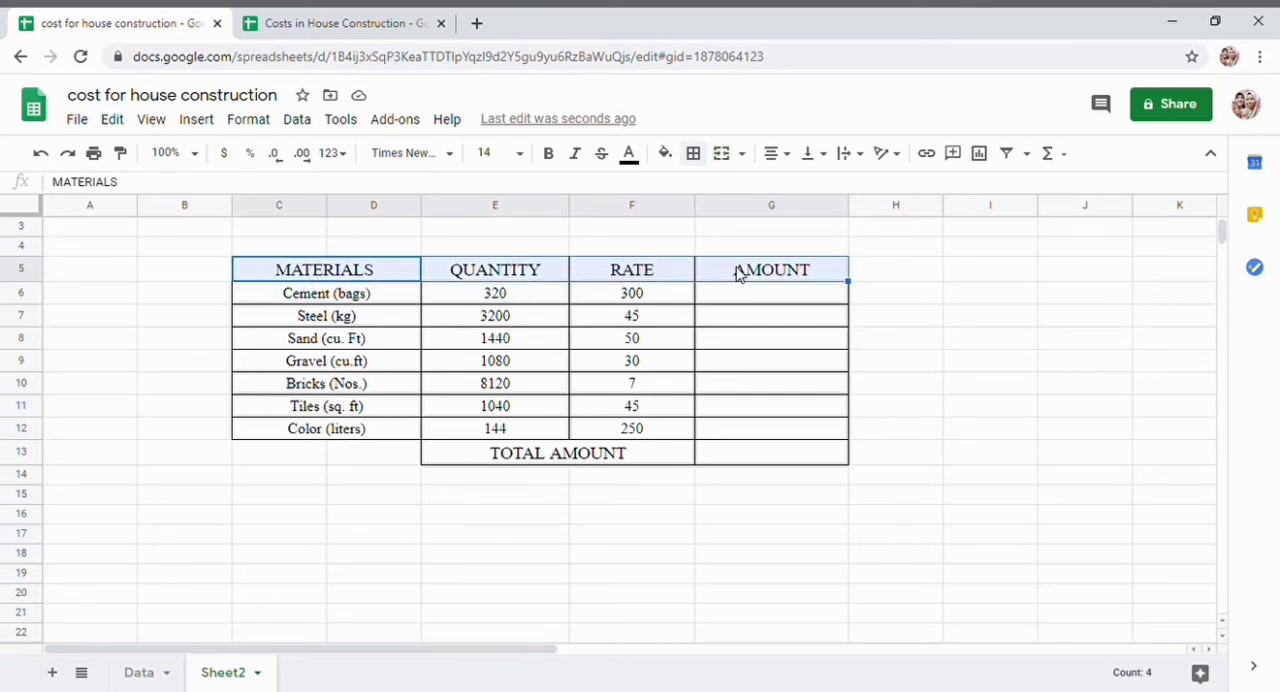
{"action": "left_click", "coordinate": [666, 155]}
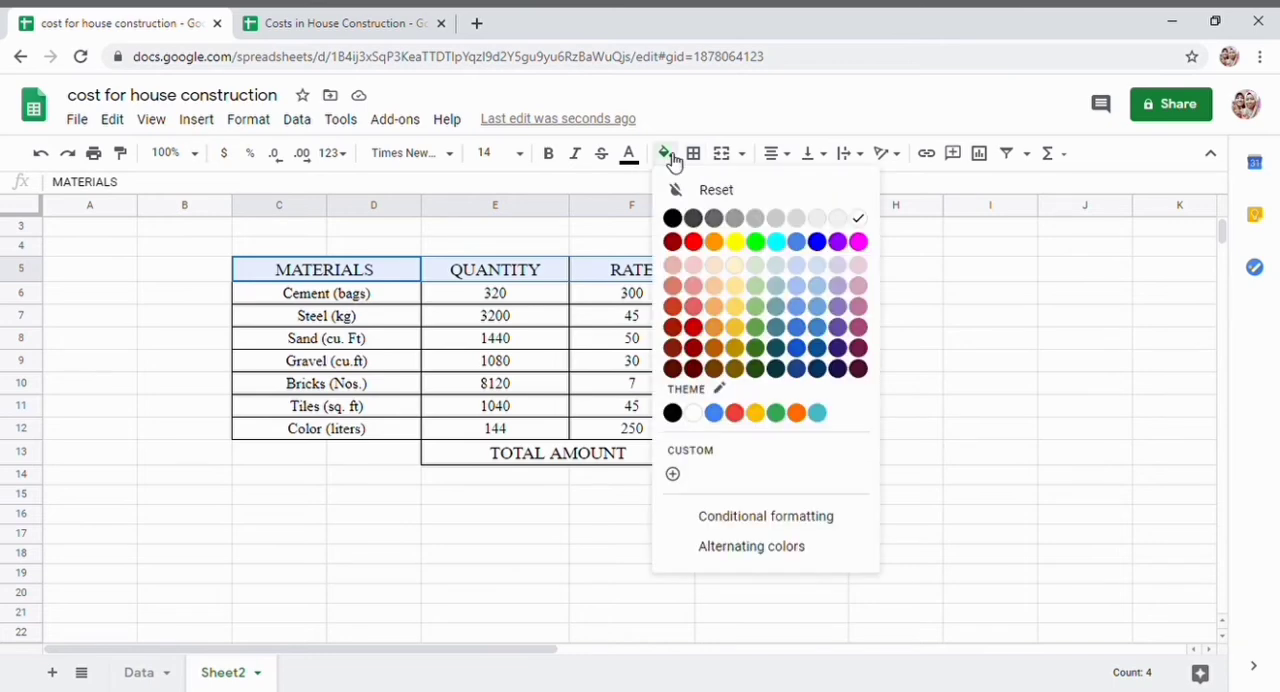
{"action": "left_click", "coordinate": [763, 334]}
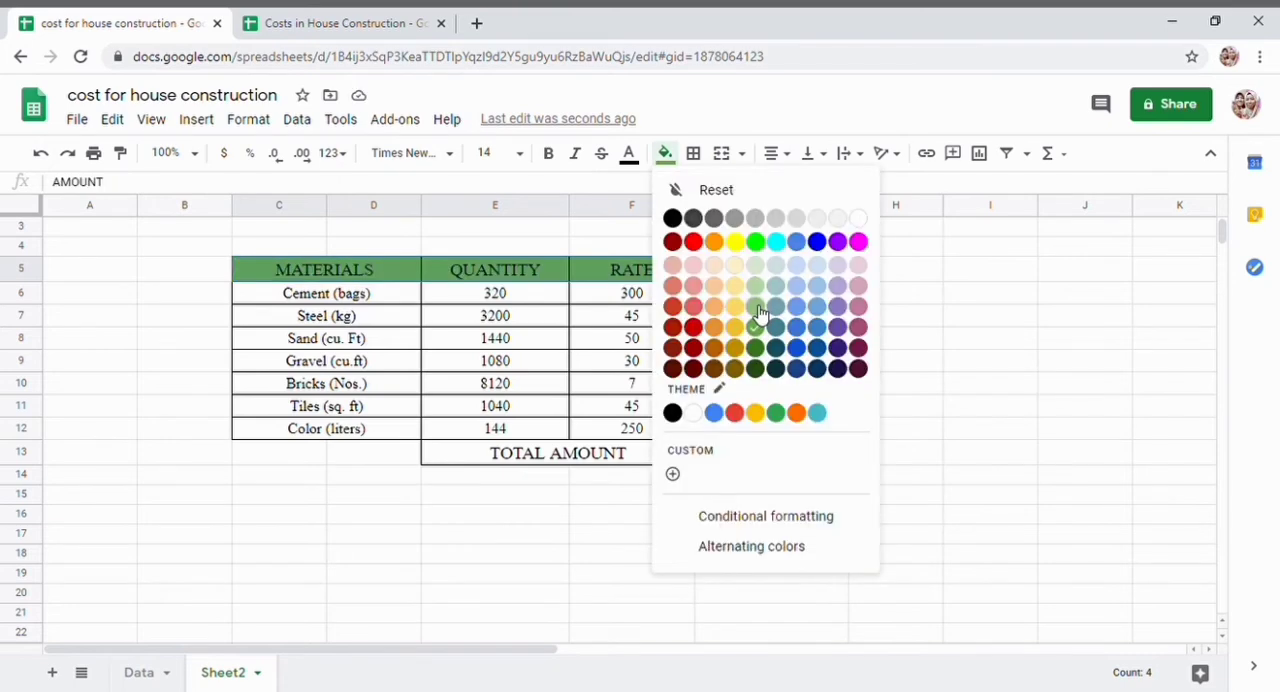
{"action": "left_click", "coordinate": [755, 310]}
{"action": "left_click", "coordinate": [860, 345]}
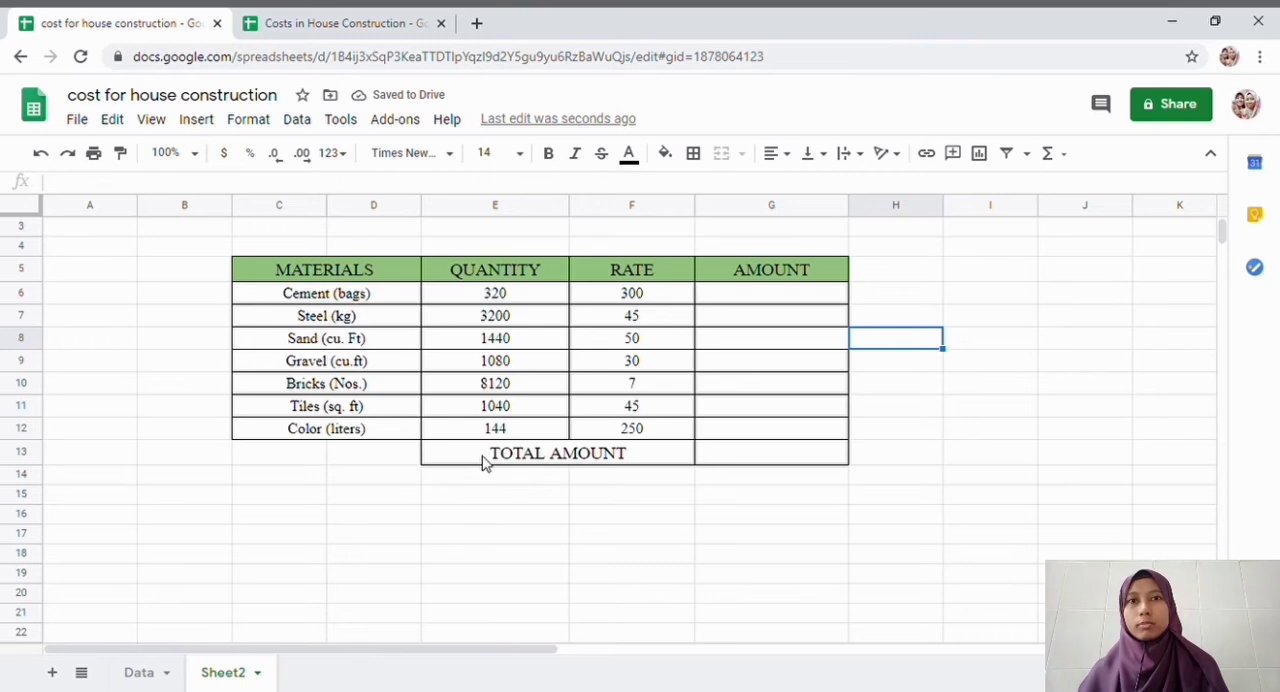
- Fill the TOTAL AMOUNT row, E13:G13, with light blue
{"action": "left_click_drag", "start_coordinate": [640, 454], "coordinate": [799, 452]}
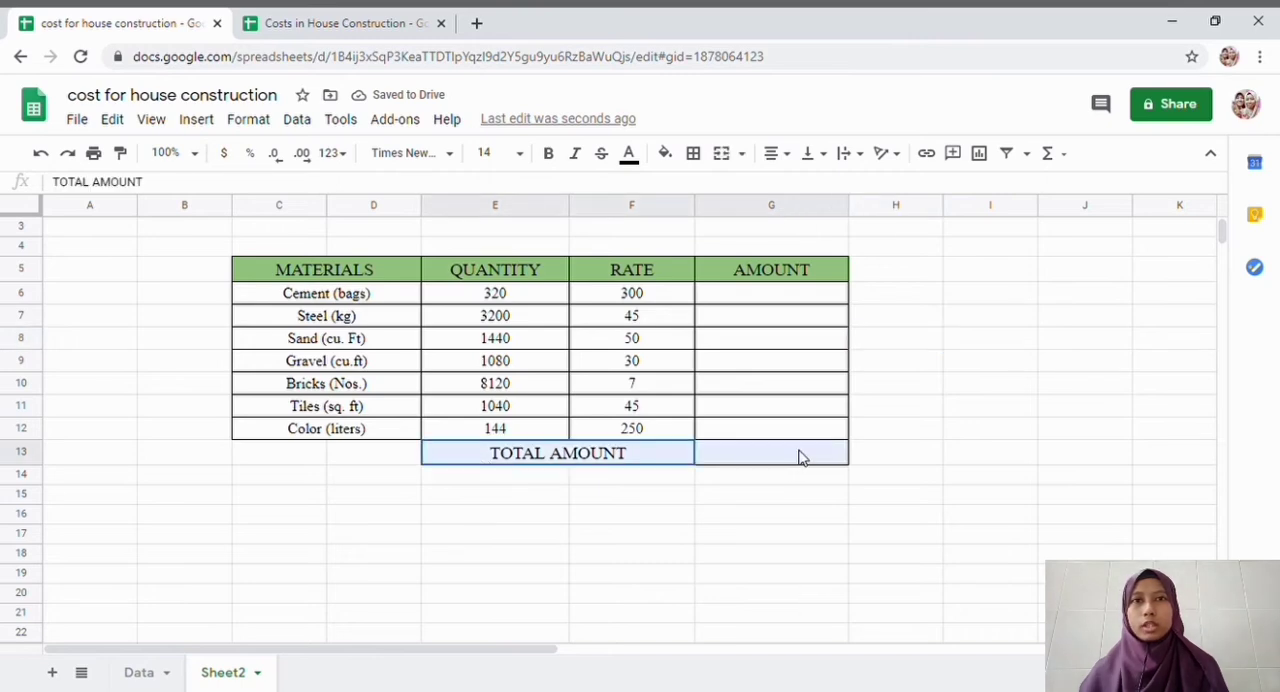
{"action": "left_click", "coordinate": [699, 157]}
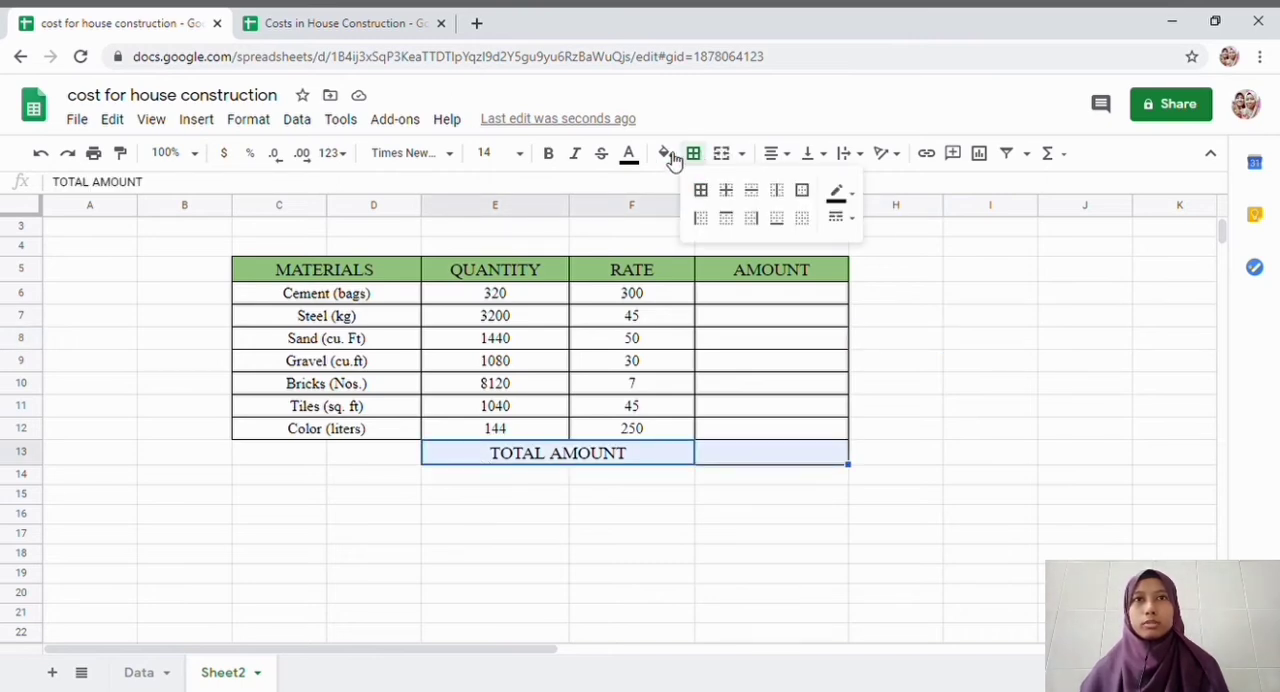
{"action": "left_click", "coordinate": [663, 156]}
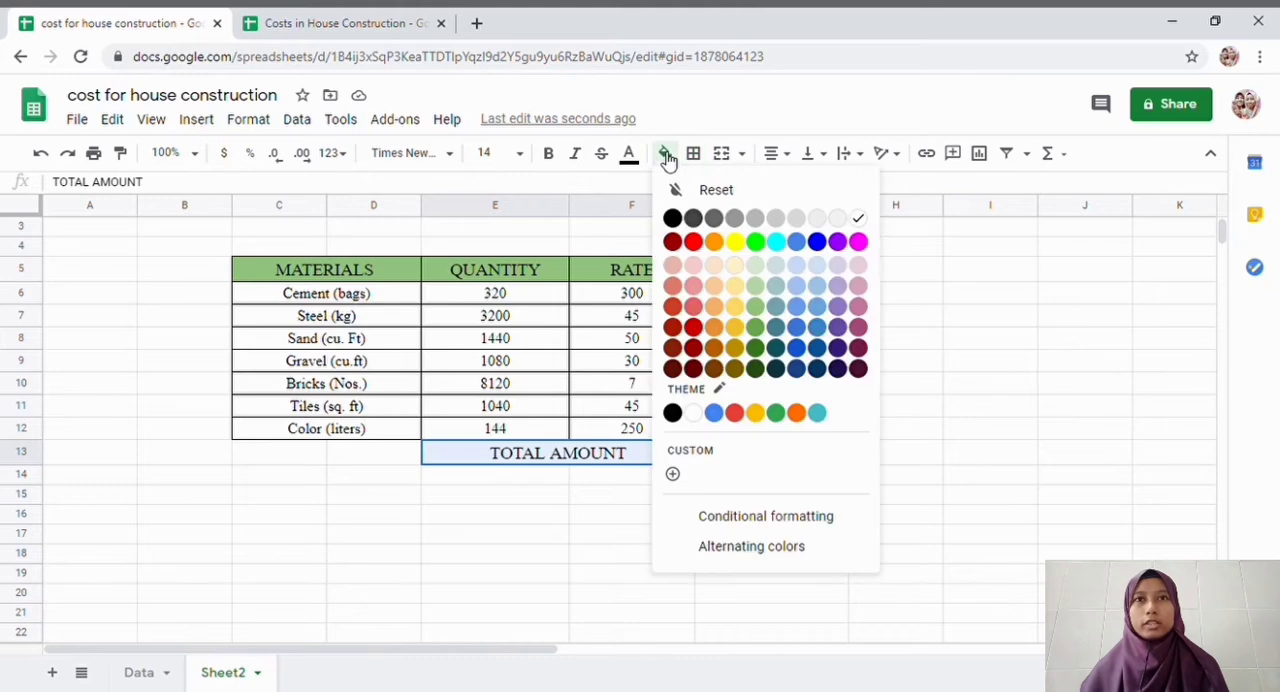
{"action": "left_click", "coordinate": [796, 309]}
{"action": "left_click", "coordinate": [878, 389]}
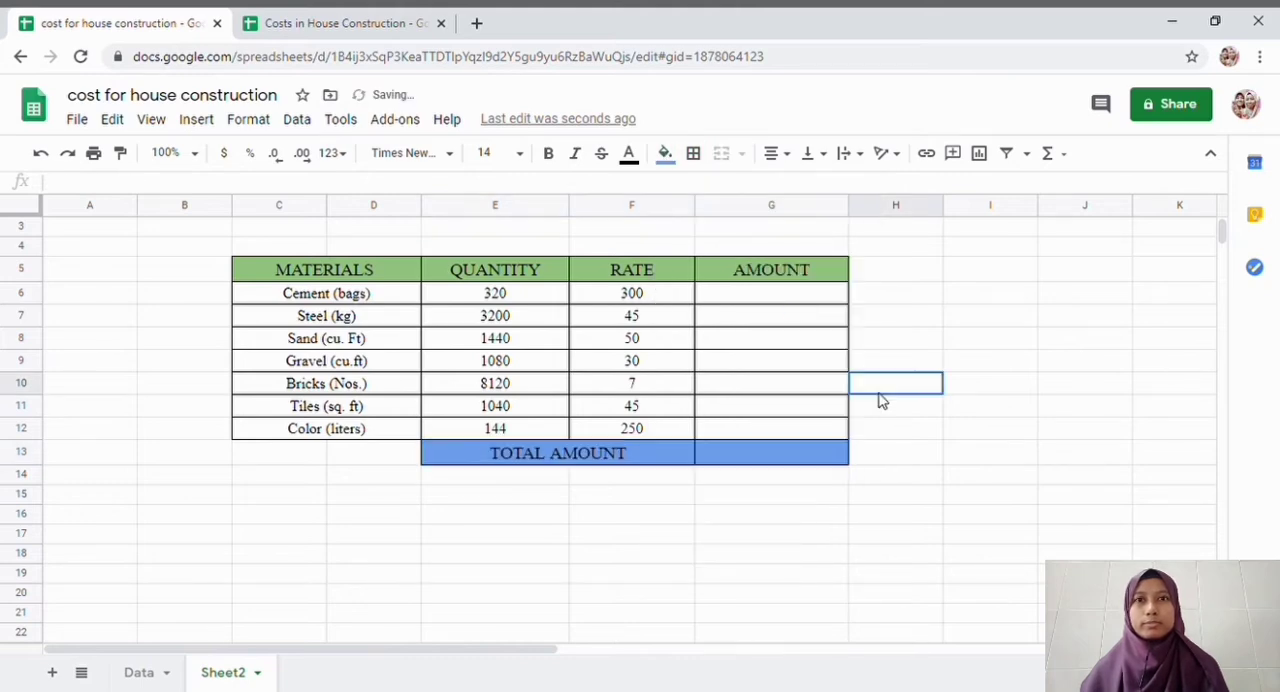
- Fill the material rows from Cement to Color, C6:G12, with light yellow
{"action": "left_click_drag", "start_coordinate": [271, 291], "coordinate": [500, 340]}
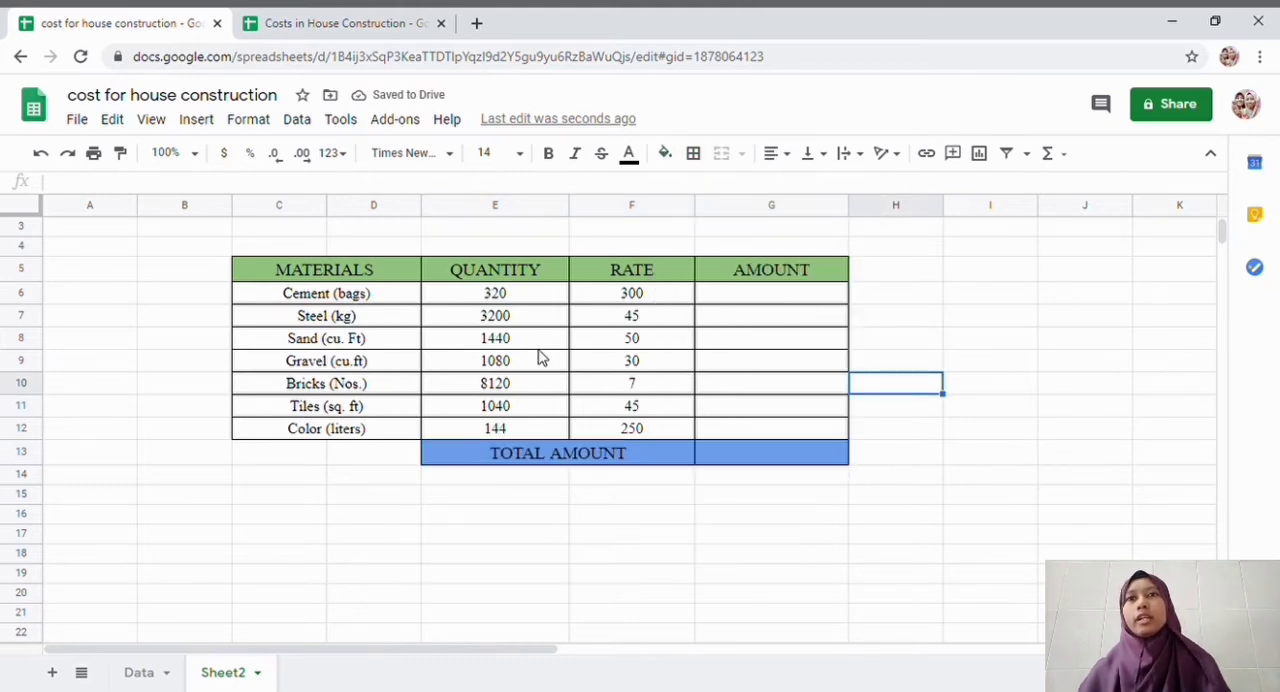
{"action": "left_click_drag", "start_coordinate": [786, 383], "coordinate": [791, 431]}
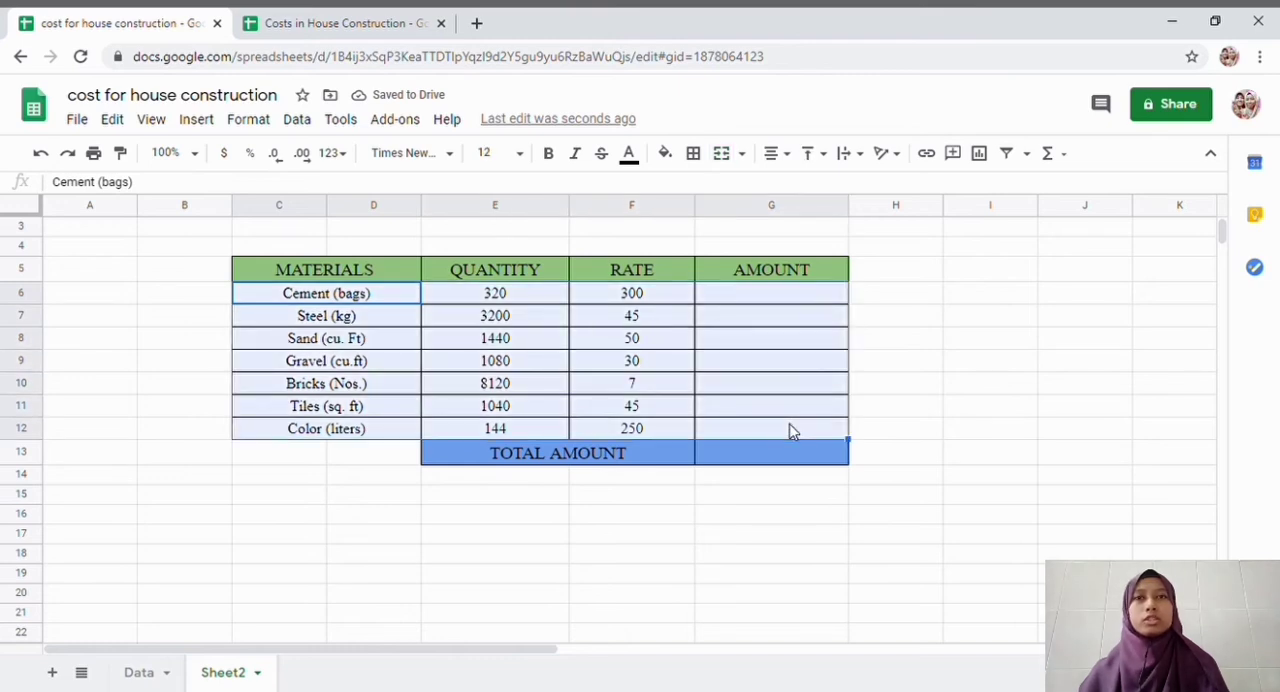
{"action": "left_click", "coordinate": [666, 156]}
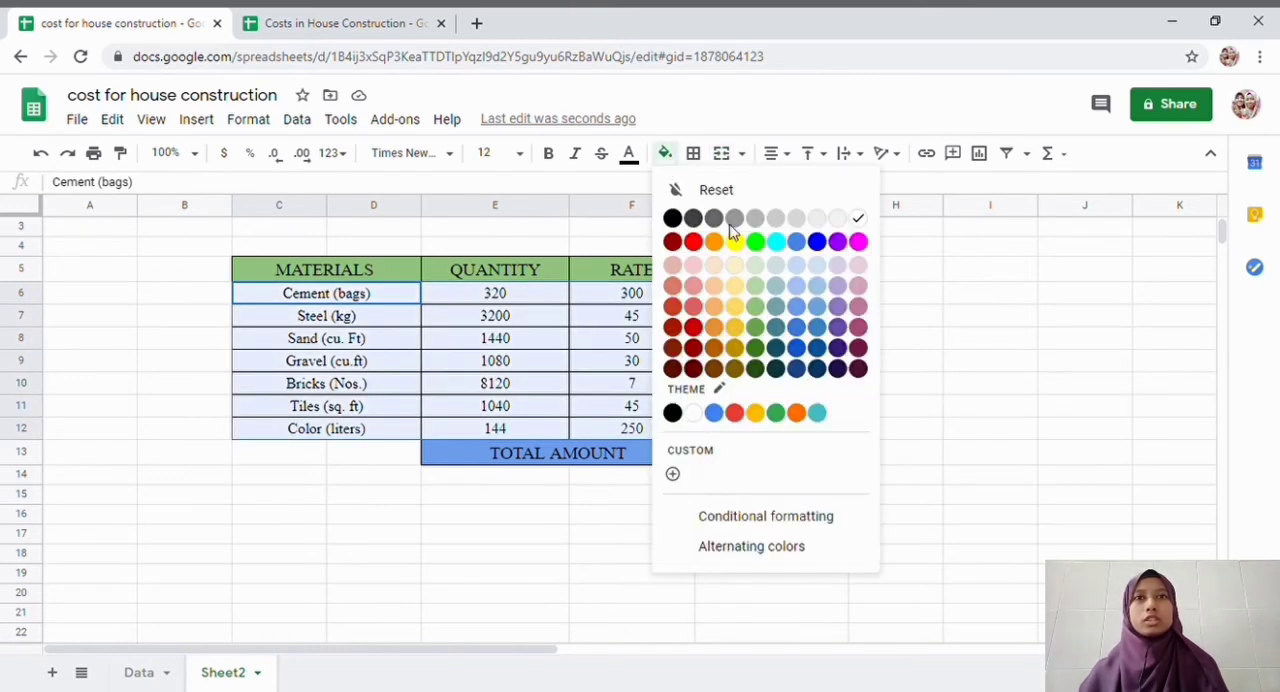
{"action": "left_click", "coordinate": [731, 291]}
{"action": "left_click", "coordinate": [1032, 346]}
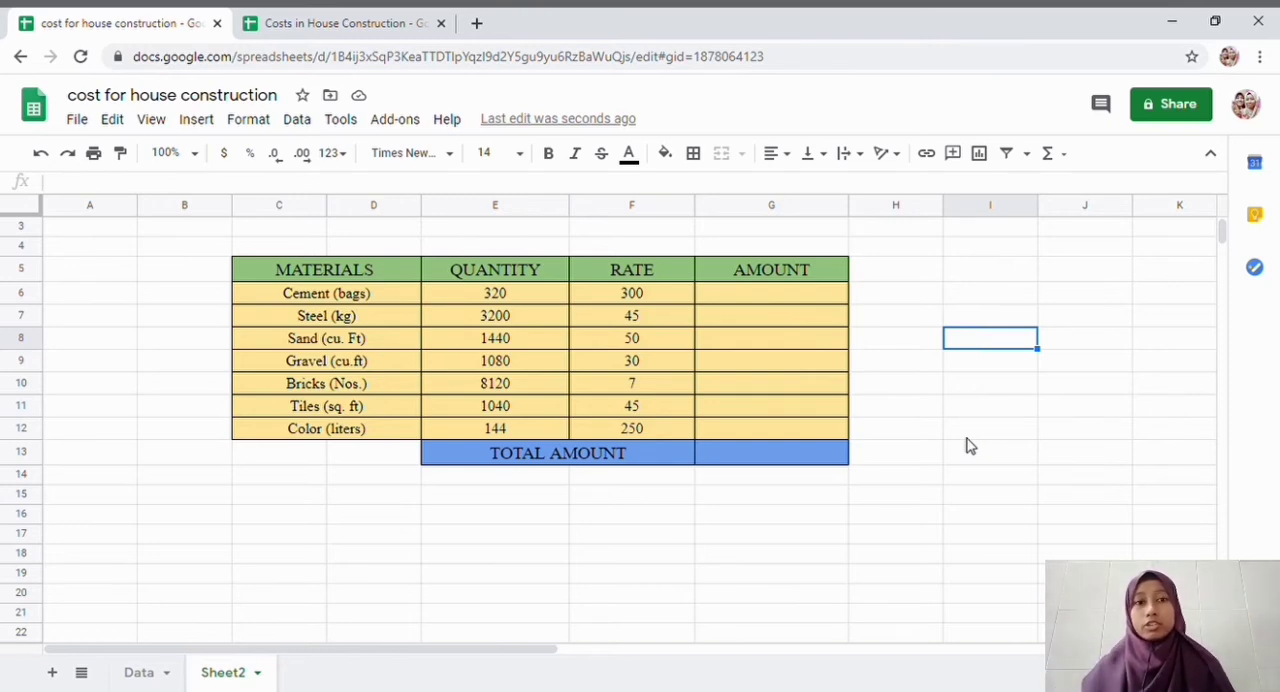
{"action": "left_click", "coordinate": [140, 673]}
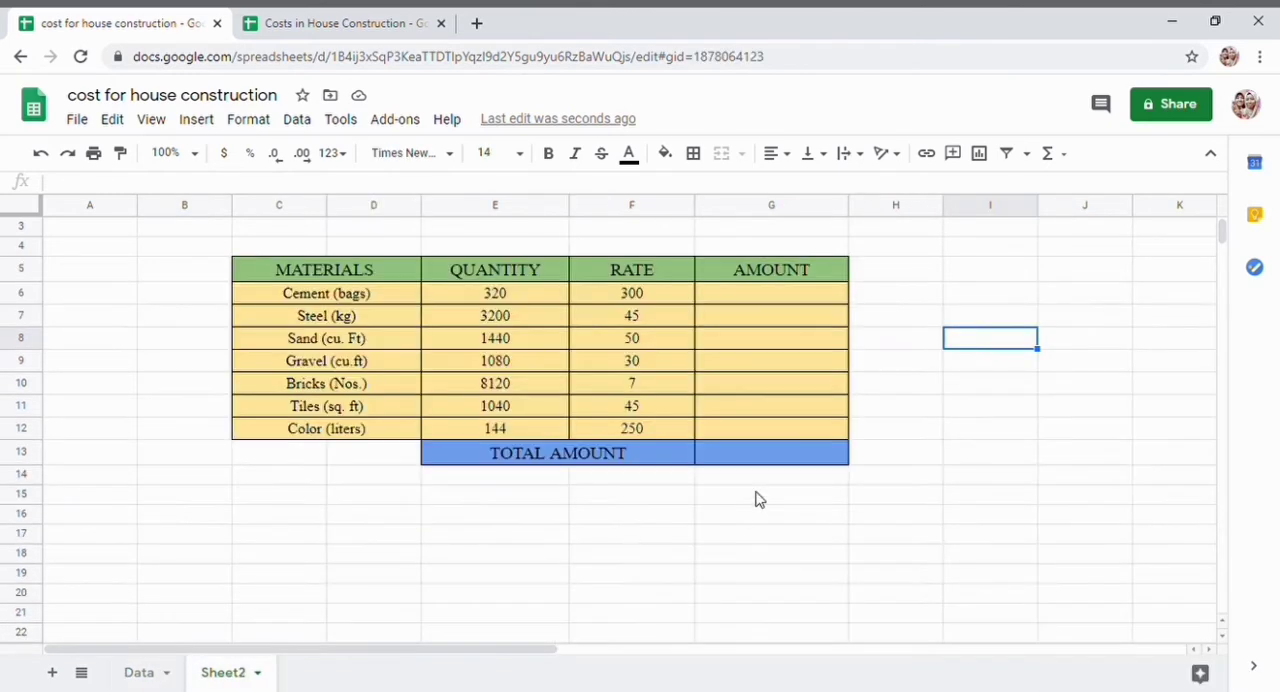
- Enter the formula = 320 * 300 in G6 to multiply the cement quantity by its rate
{"action": "left_click", "coordinate": [779, 302]}
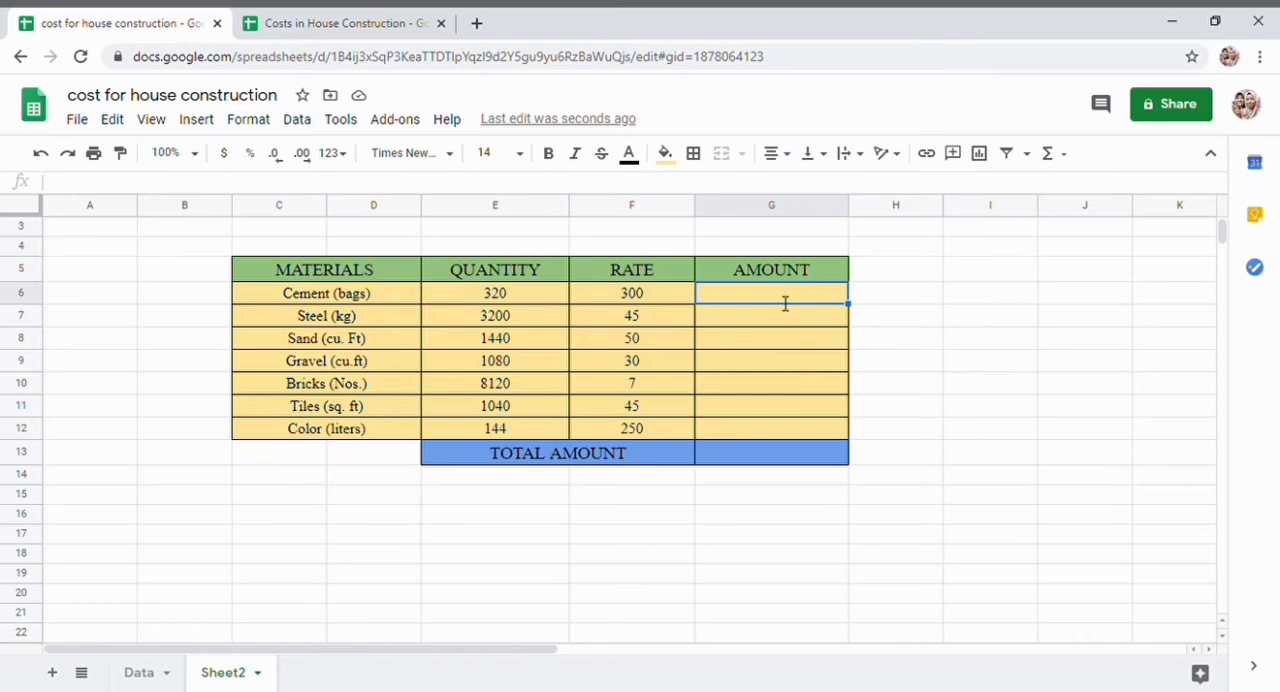
{"action": "type", "text": "="}
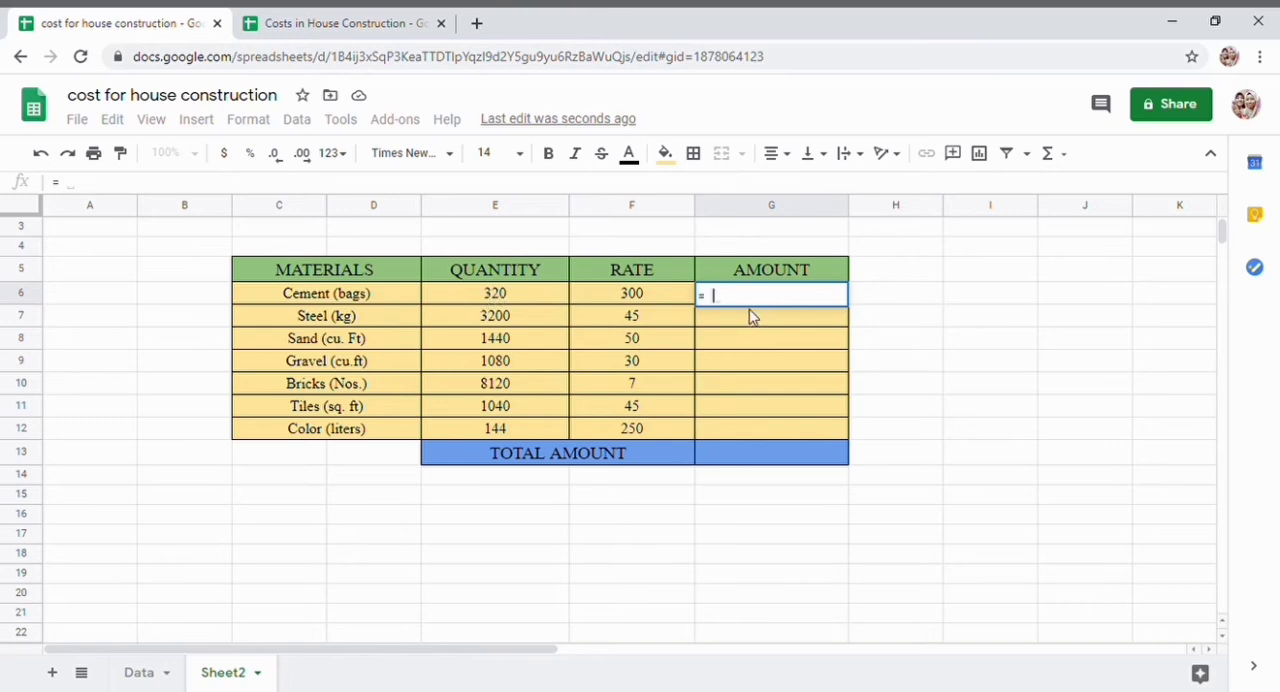
{"action": "type", "text": "320"}
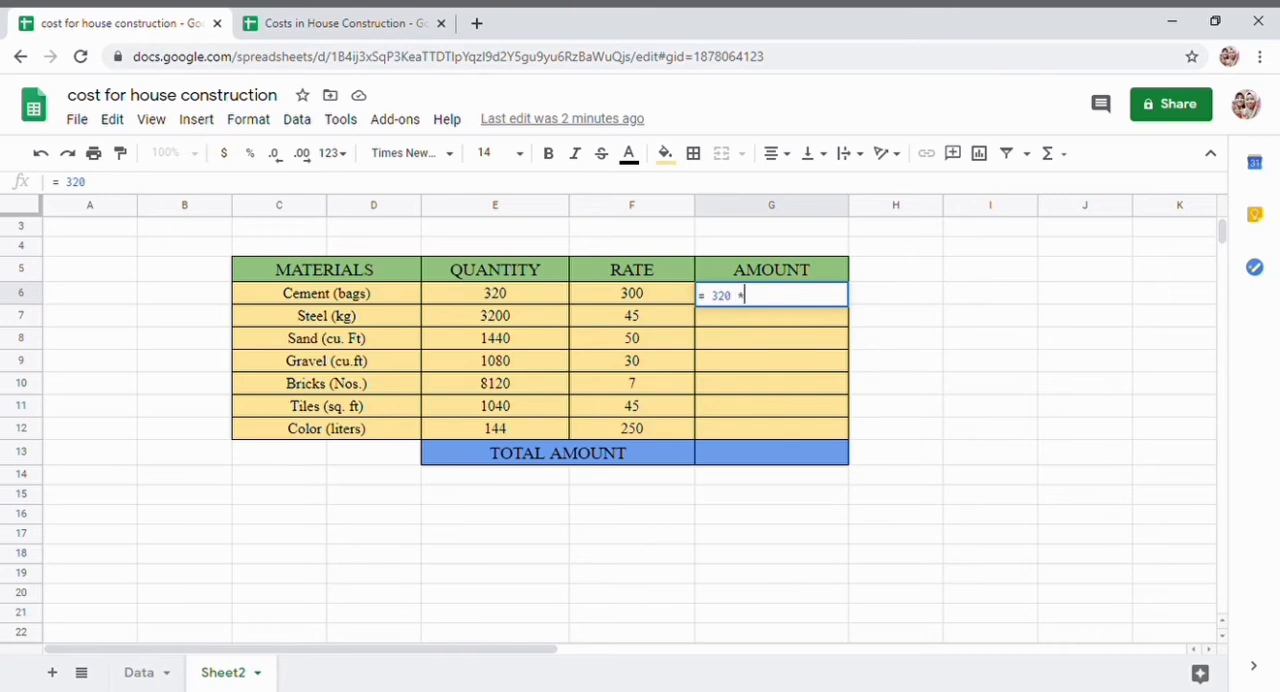
{"action": "type", "text": "*"}
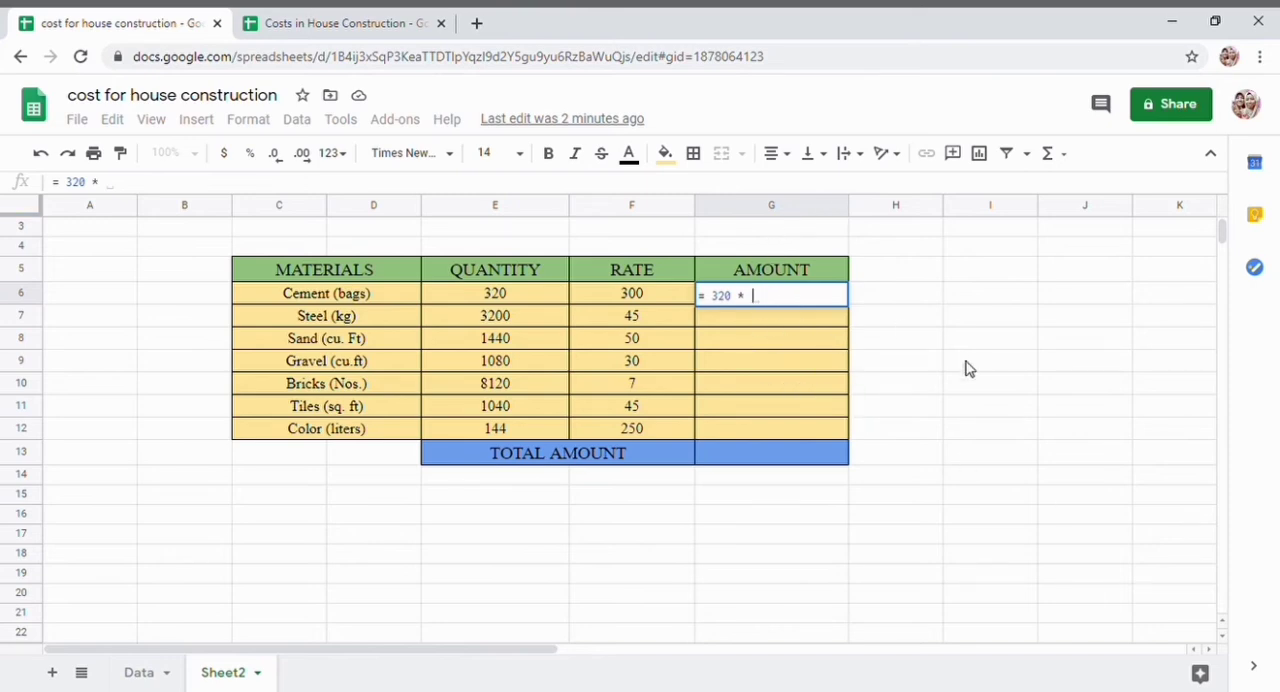
{"action": "type", "text": "300"}
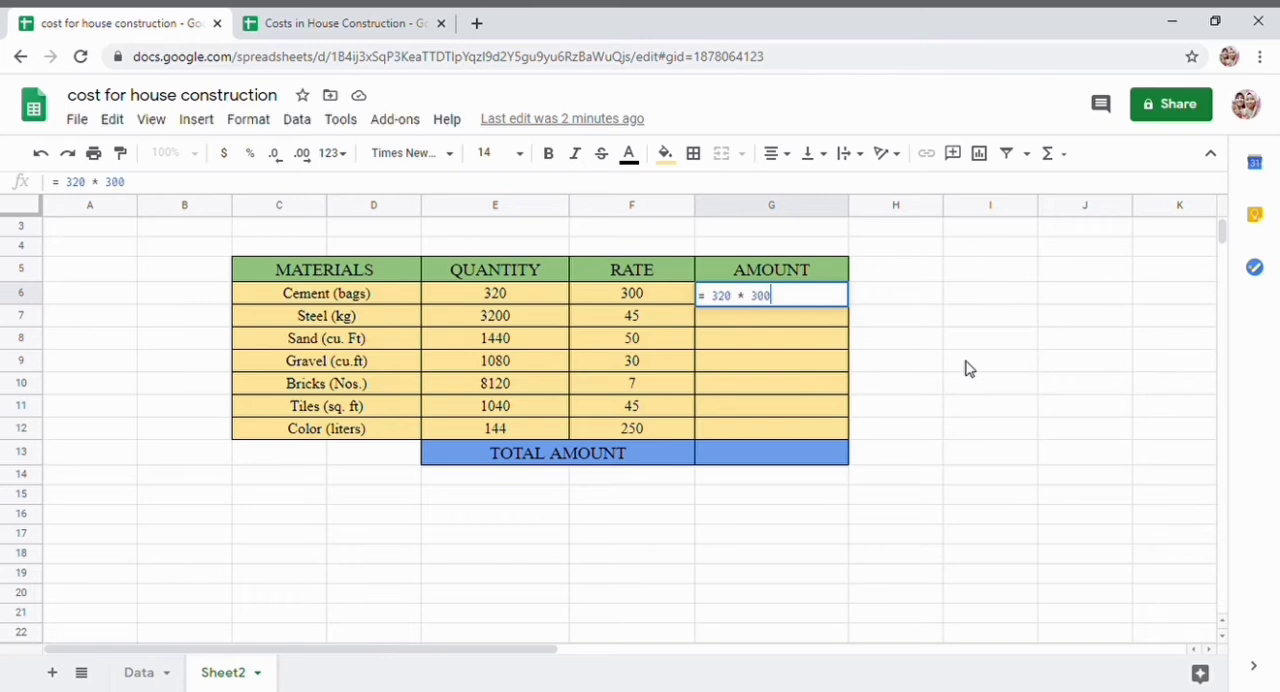
{"action": "key", "text": "Return"}
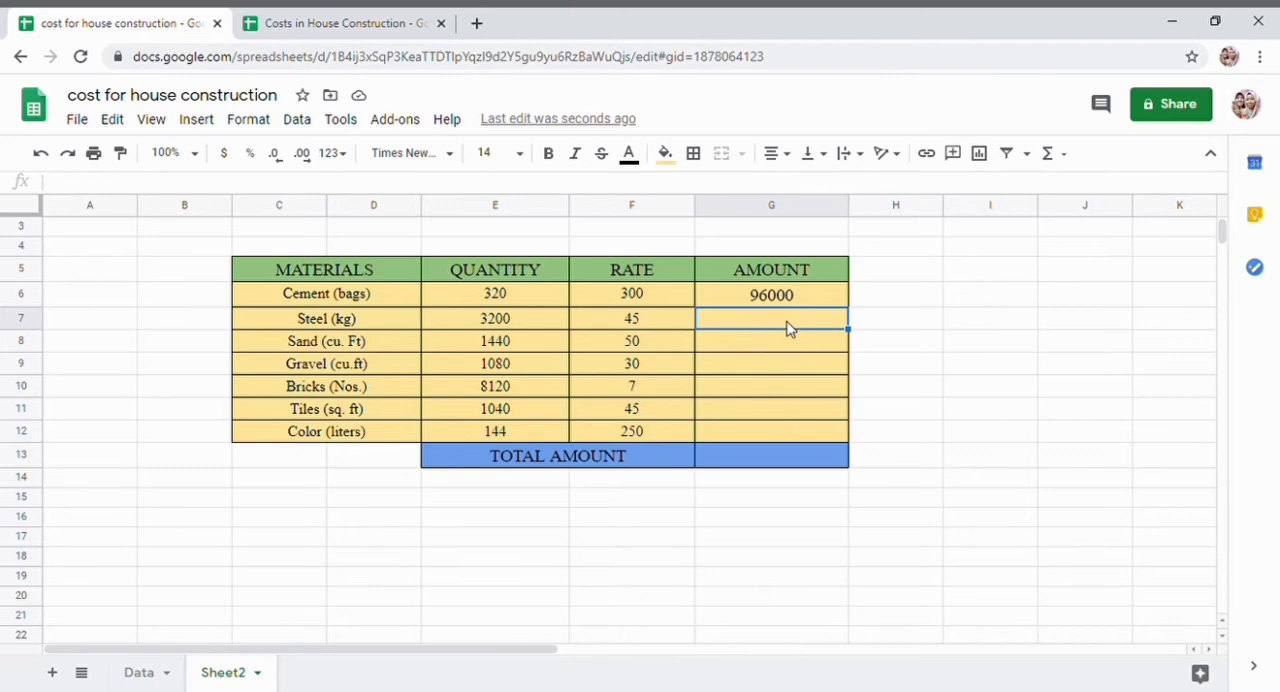
- Enter the formula =E7*F7 in G7 to calculate the steel amount
{"action": "left_click_drag", "start_coordinate": [788, 328], "coordinate": [792, 438]}
{"action": "left_click", "coordinate": [792, 431]}
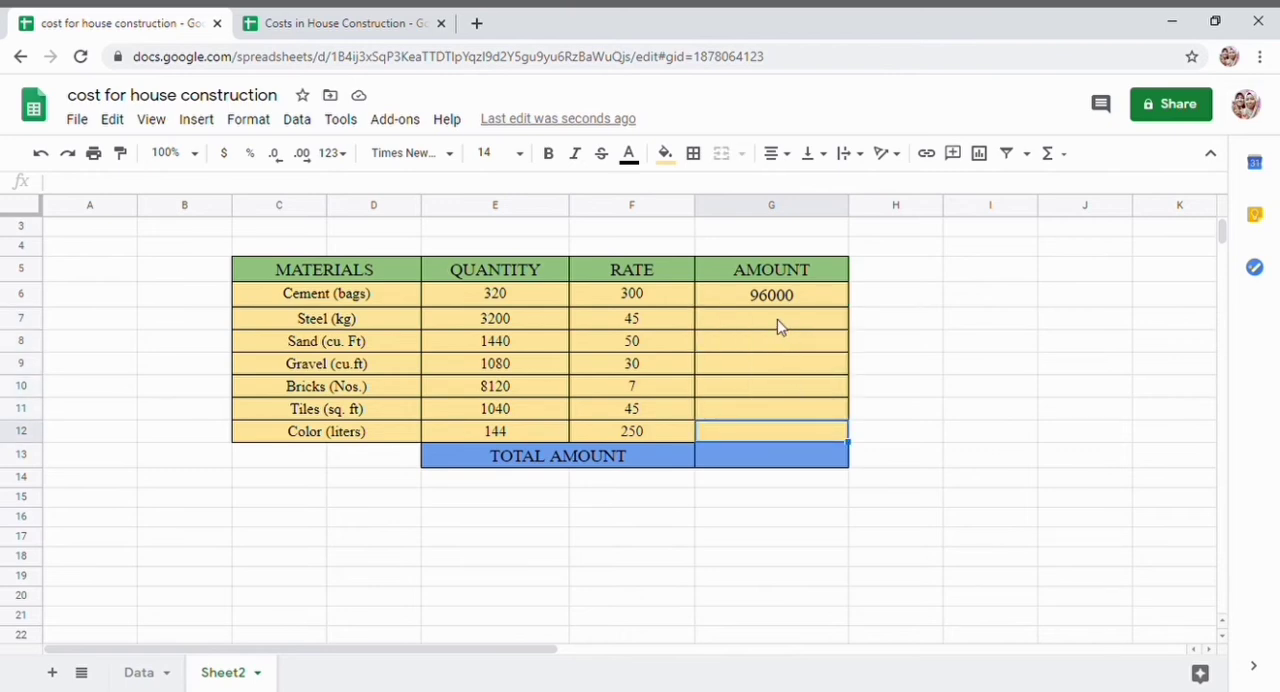
{"action": "left_click", "coordinate": [779, 326]}
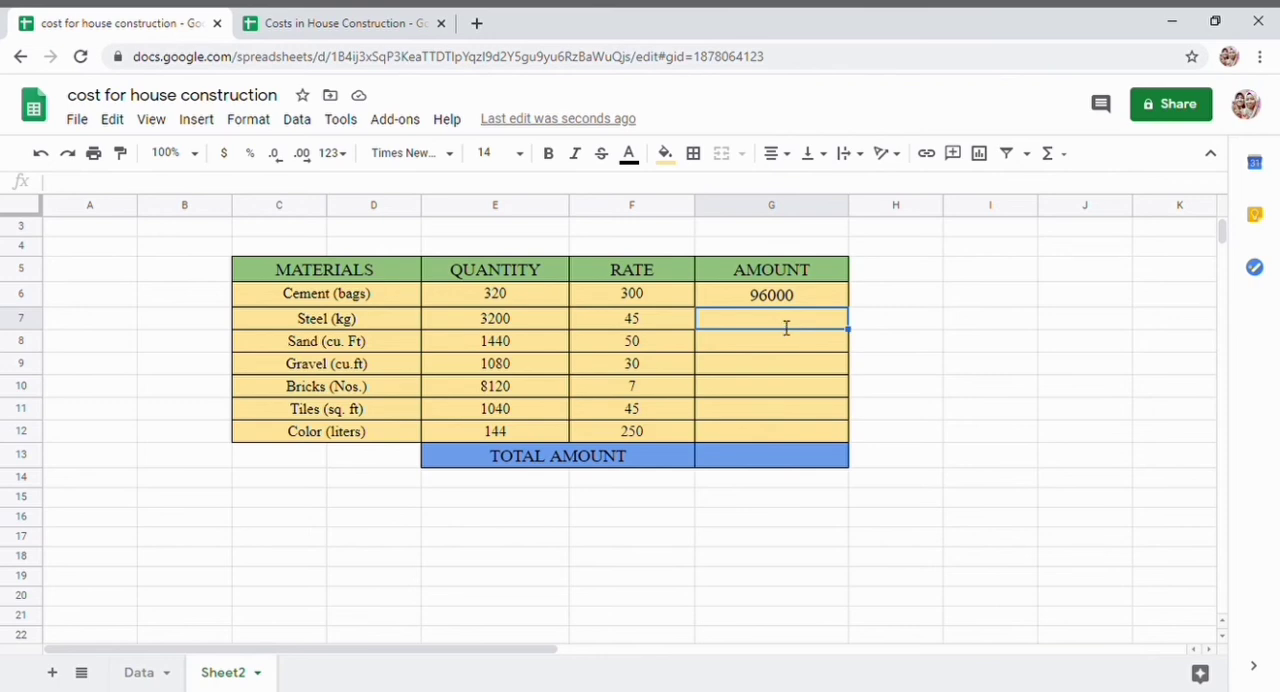
{"action": "type", "text": "=E7*F7"}
{"action": "key", "text": "Return"}
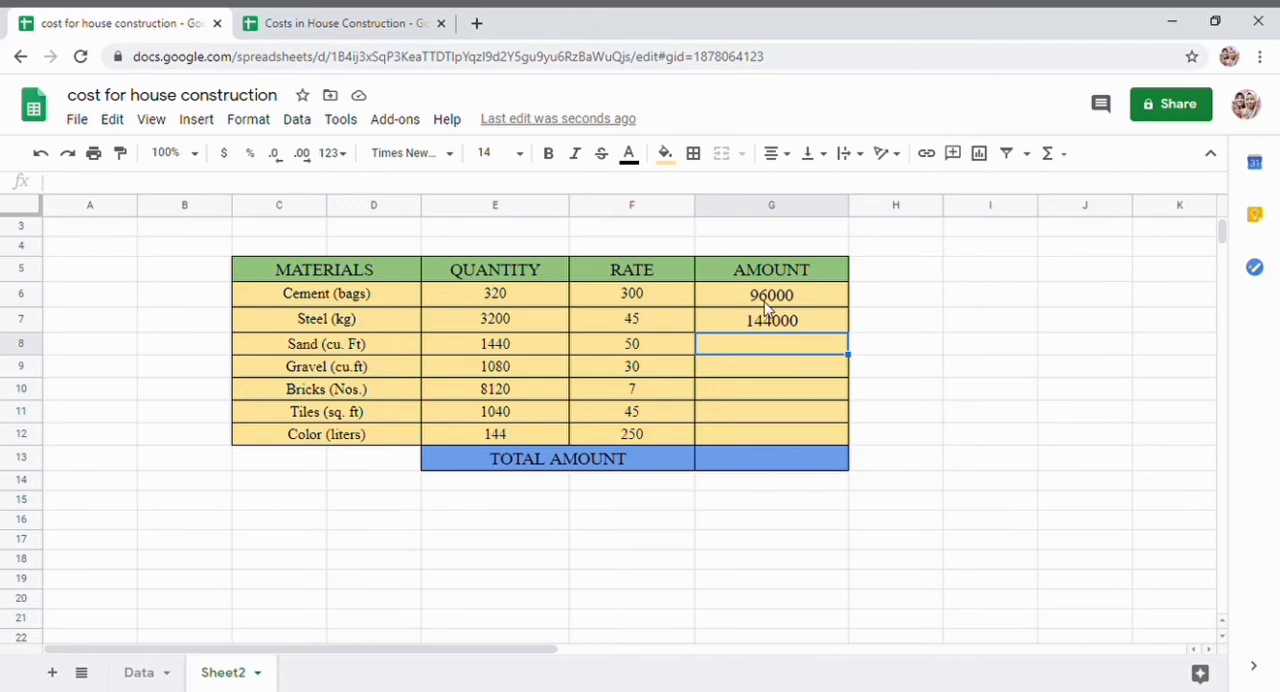
- Fill the amount formulas in G6:G7 down to G12 for the remaining materials
{"action": "left_click_drag", "start_coordinate": [805, 298], "coordinate": [833, 330]}
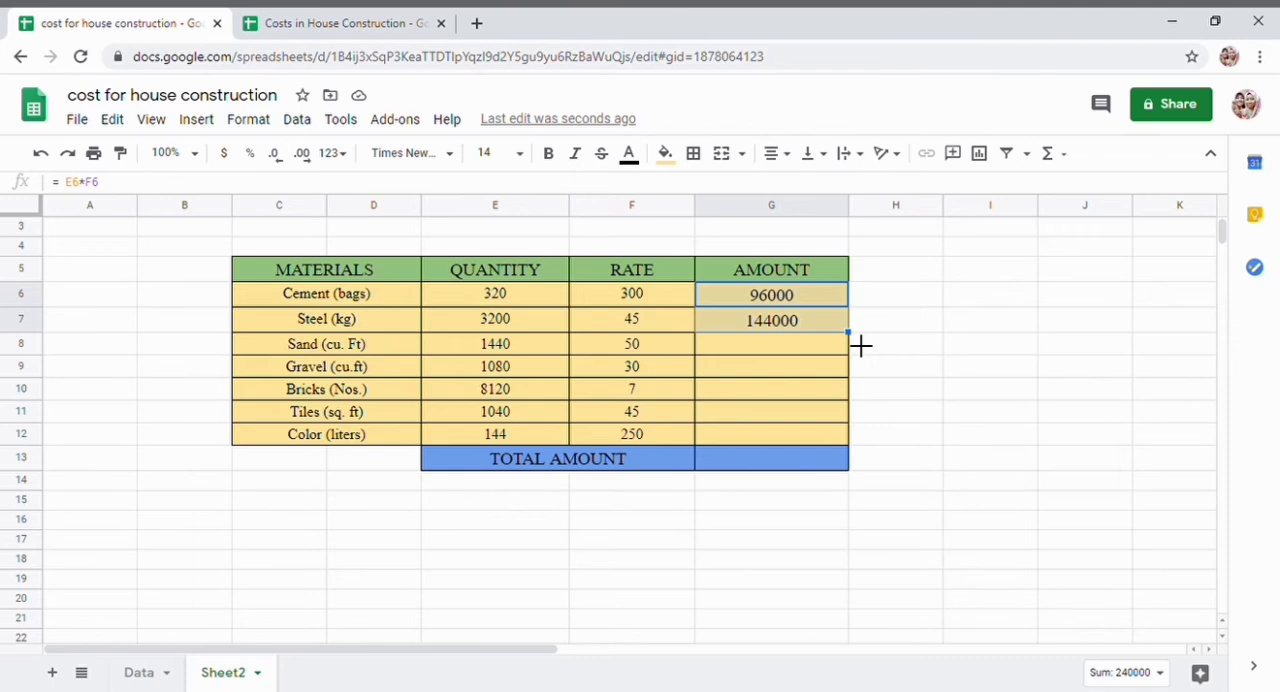
{"action": "left_click", "coordinate": [720, 302]}
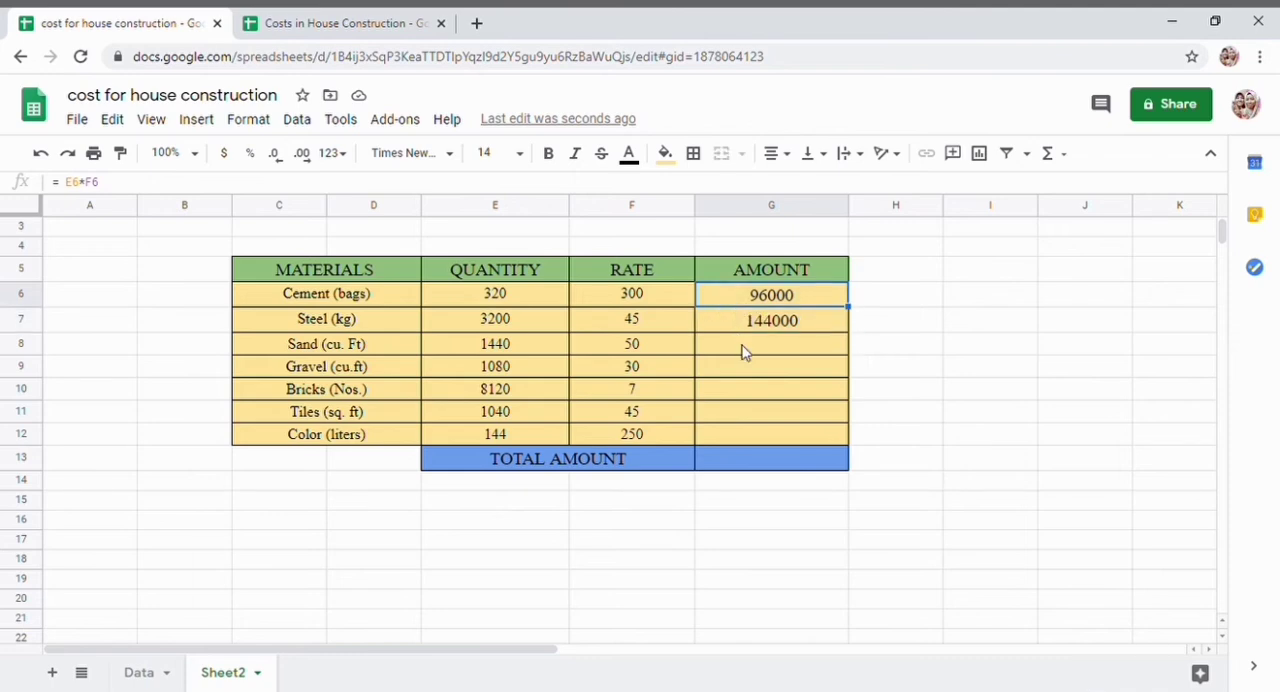
{"action": "left_click", "coordinate": [748, 343]}
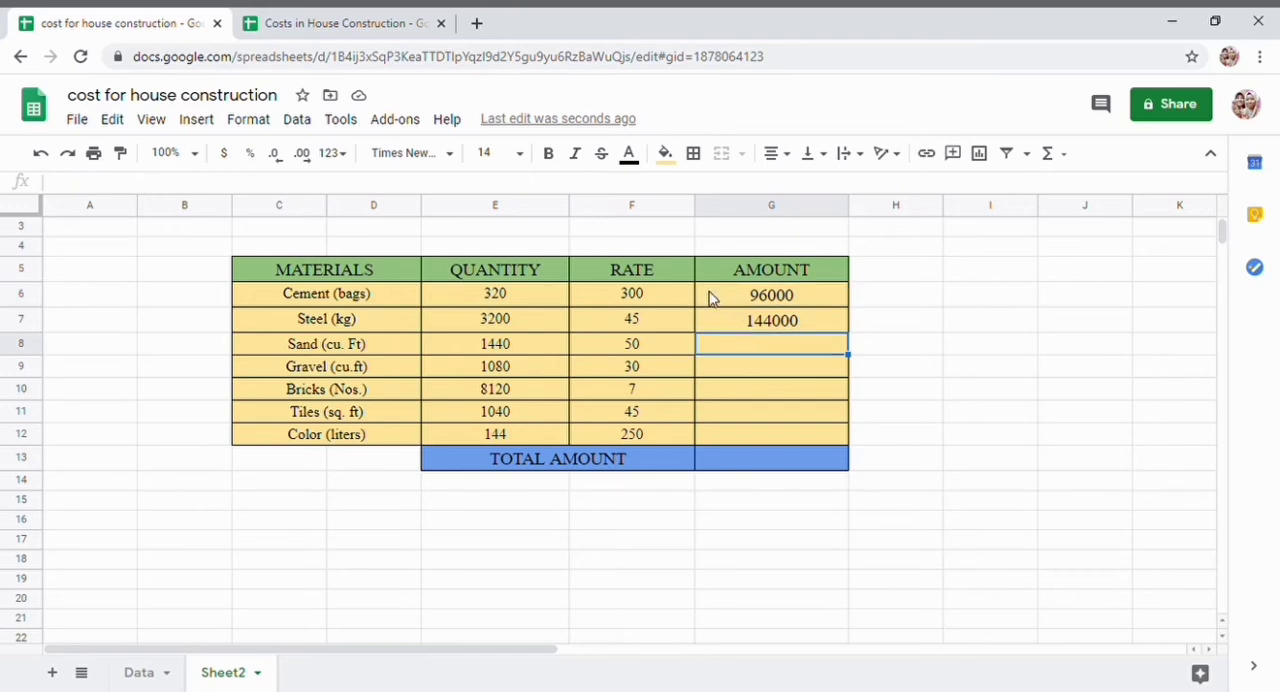
{"action": "left_click_drag", "start_coordinate": [770, 295], "coordinate": [832, 329]}
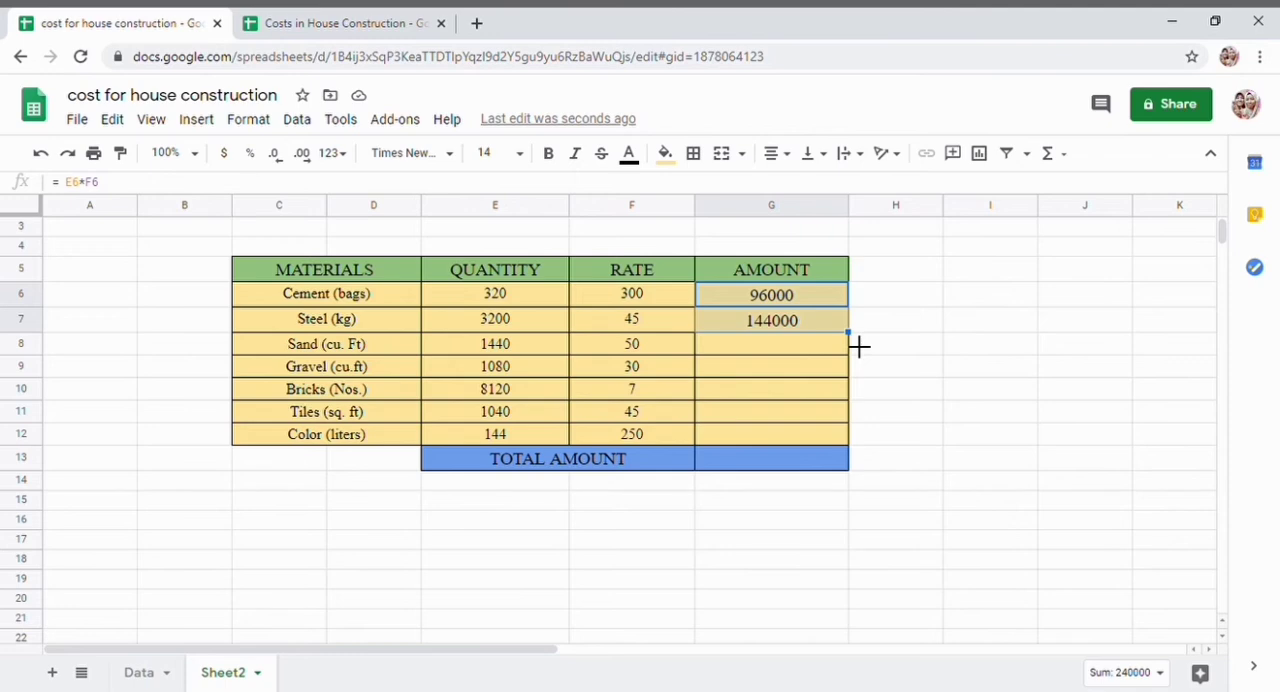
{"action": "left_click_drag", "start_coordinate": [859, 346], "coordinate": [851, 455]}
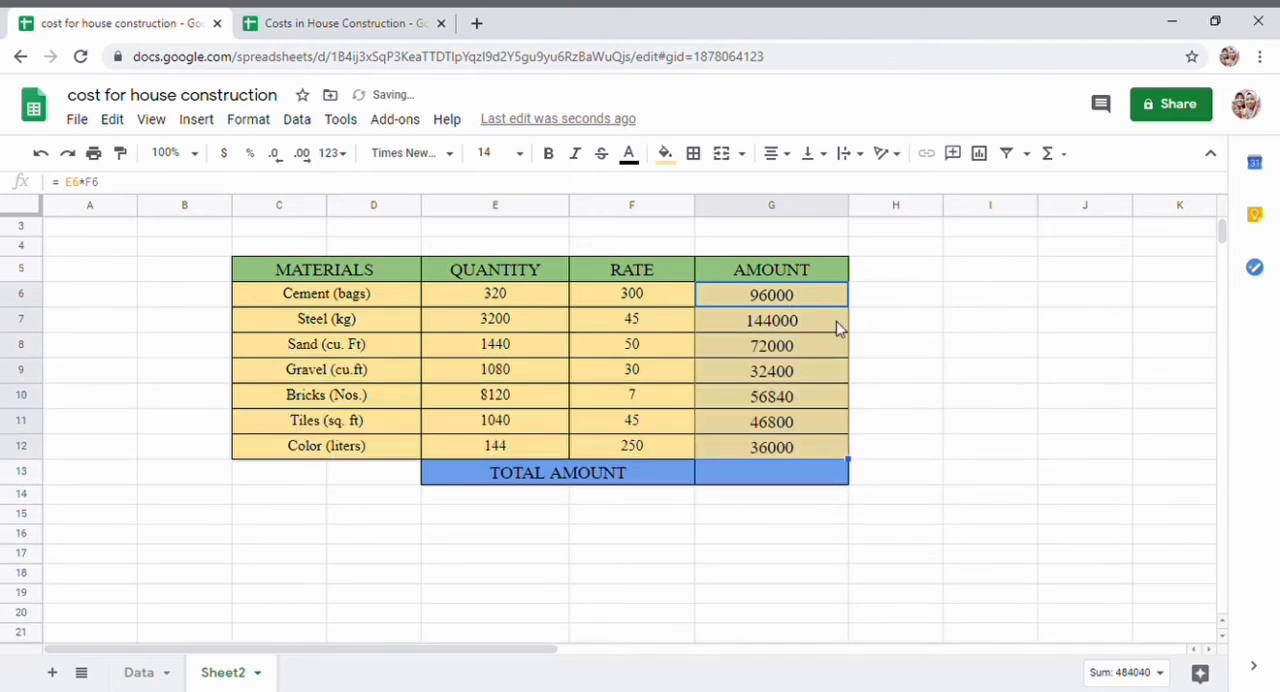
{"action": "left_click", "coordinate": [944, 413]}
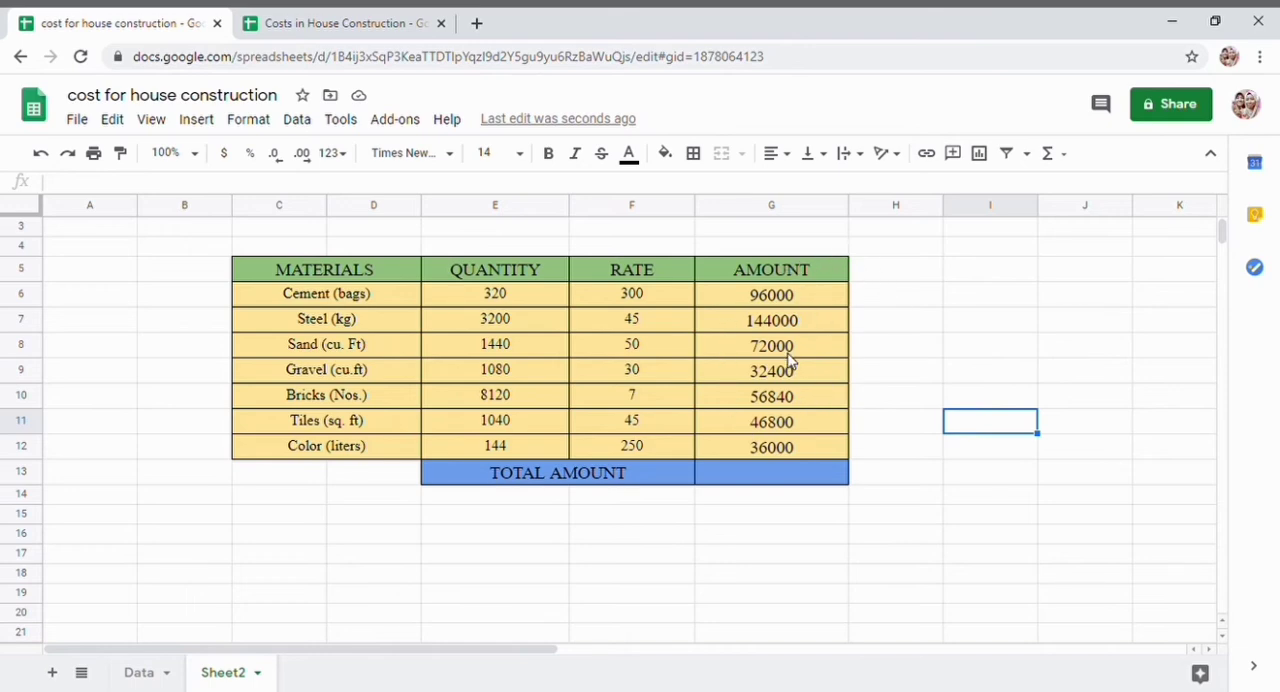
- Try to total the amounts in G13 with literal values, starting with =96000 + 144000+ 72000
{"action": "left_click", "coordinate": [762, 480]}
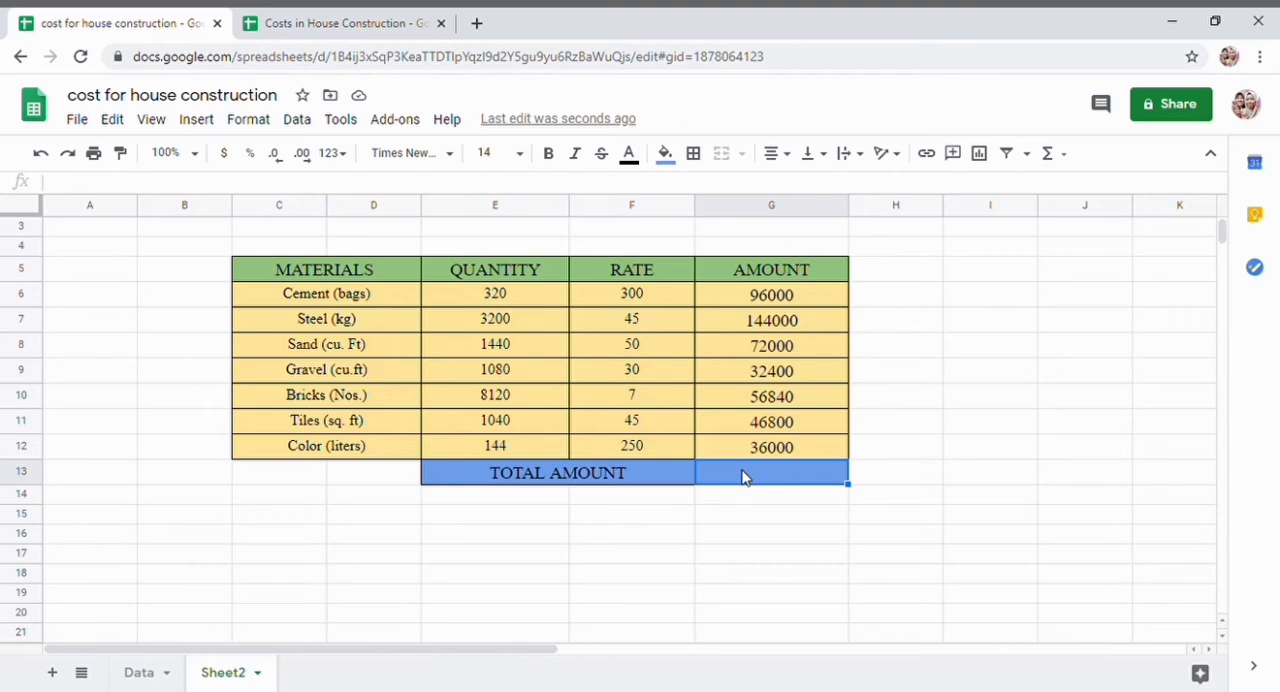
{"action": "type", "text": "="}
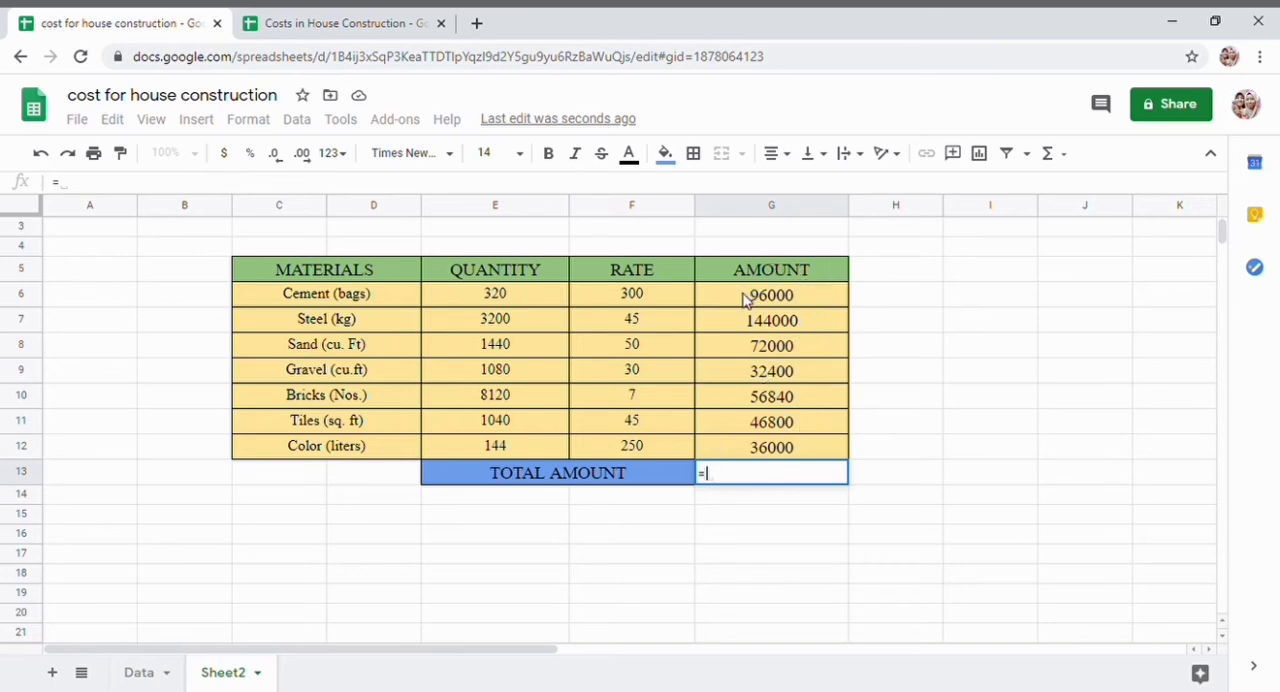
{"action": "type", "text": "96000 "}
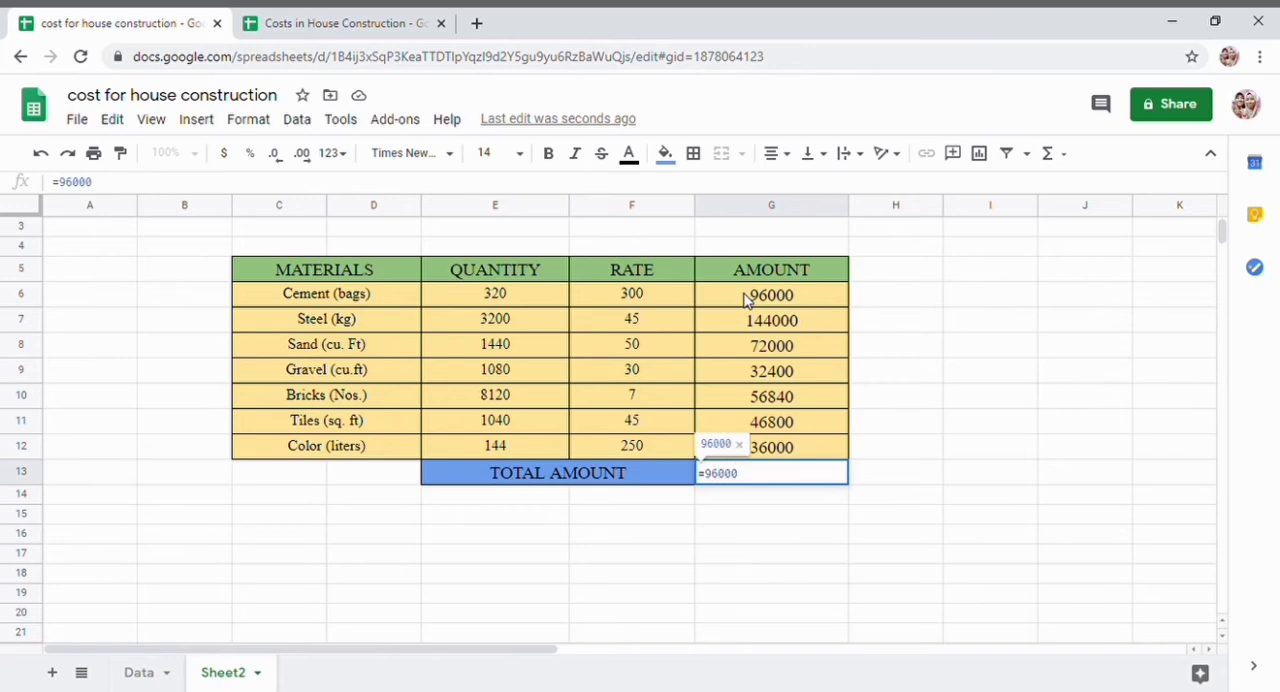
{"action": "type", "text": "+ 144000"}
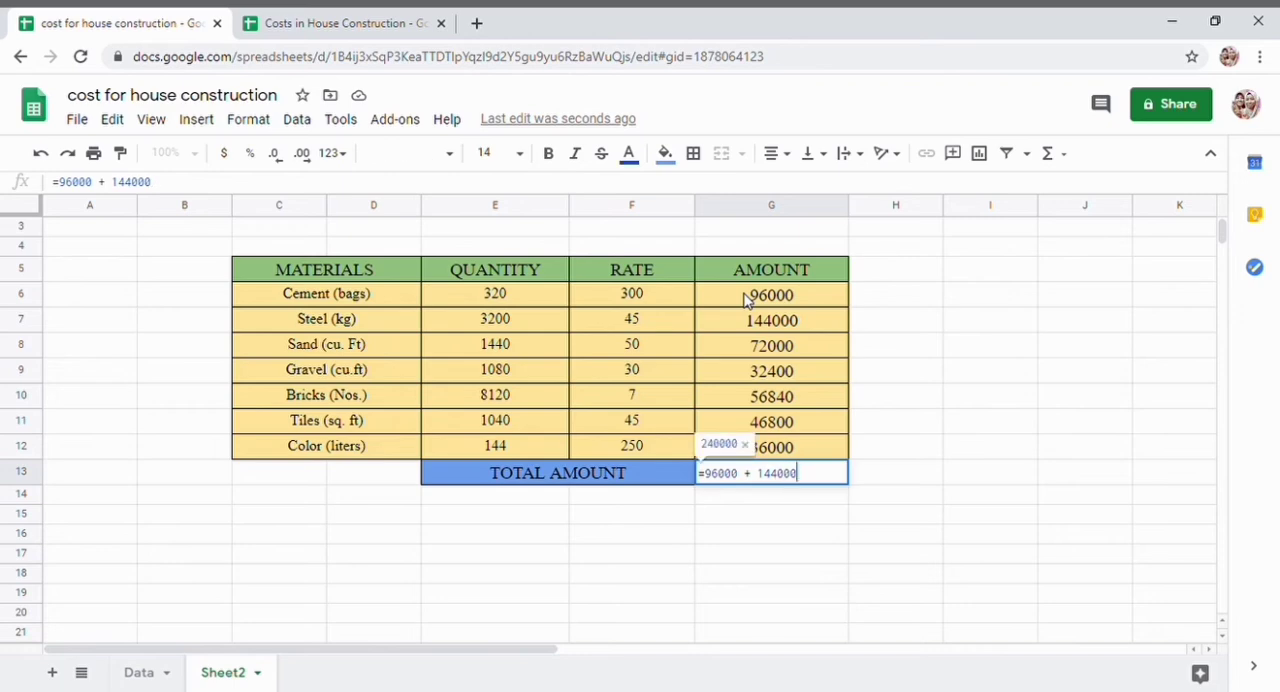
{"action": "type", "text": " + 72000"}
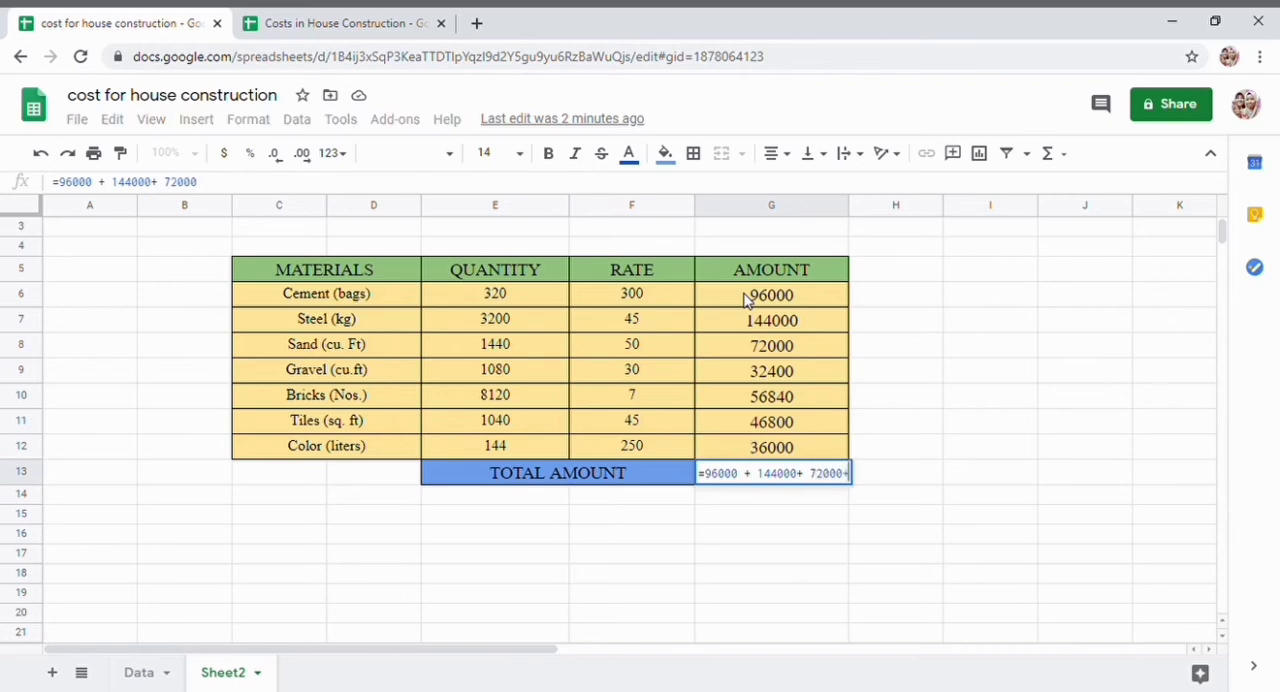
{"action": "type", "text": "+"}
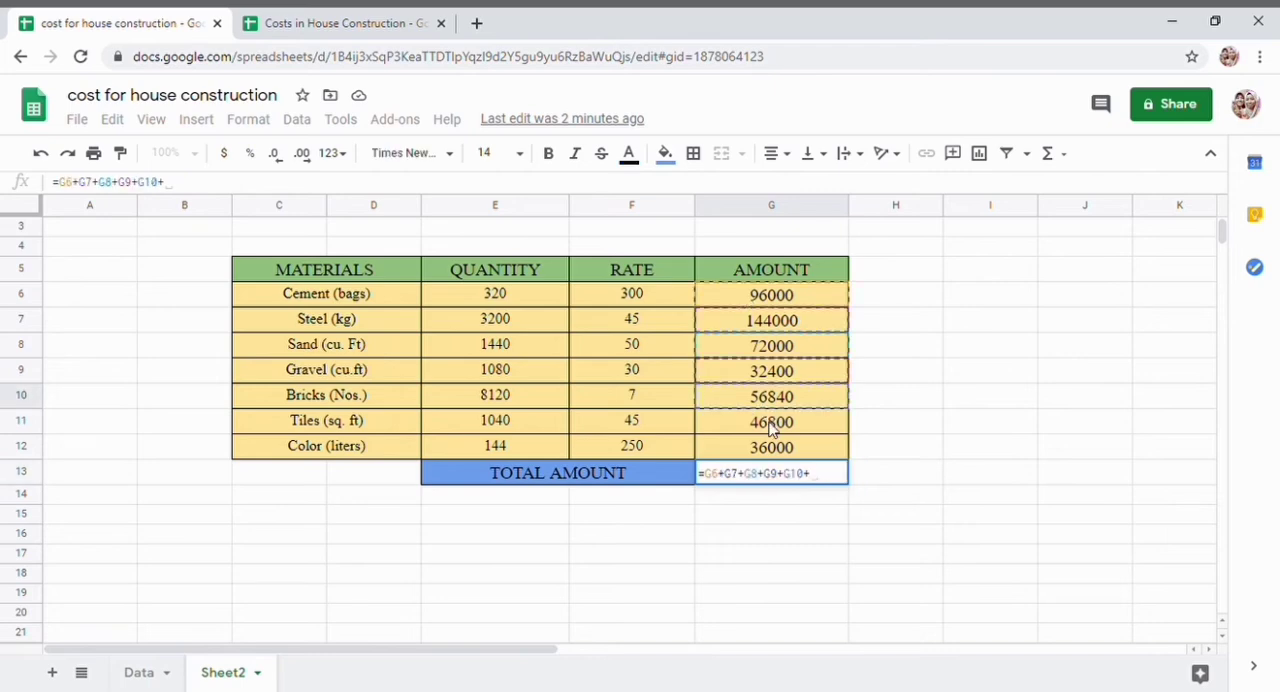
- Enter the formula =G6+G7+G8+G9+G10+G11+G12 in G13 to total all material amounts
{"action": "left_click", "coordinate": [772, 426]}
{"action": "type", "text": "+"}
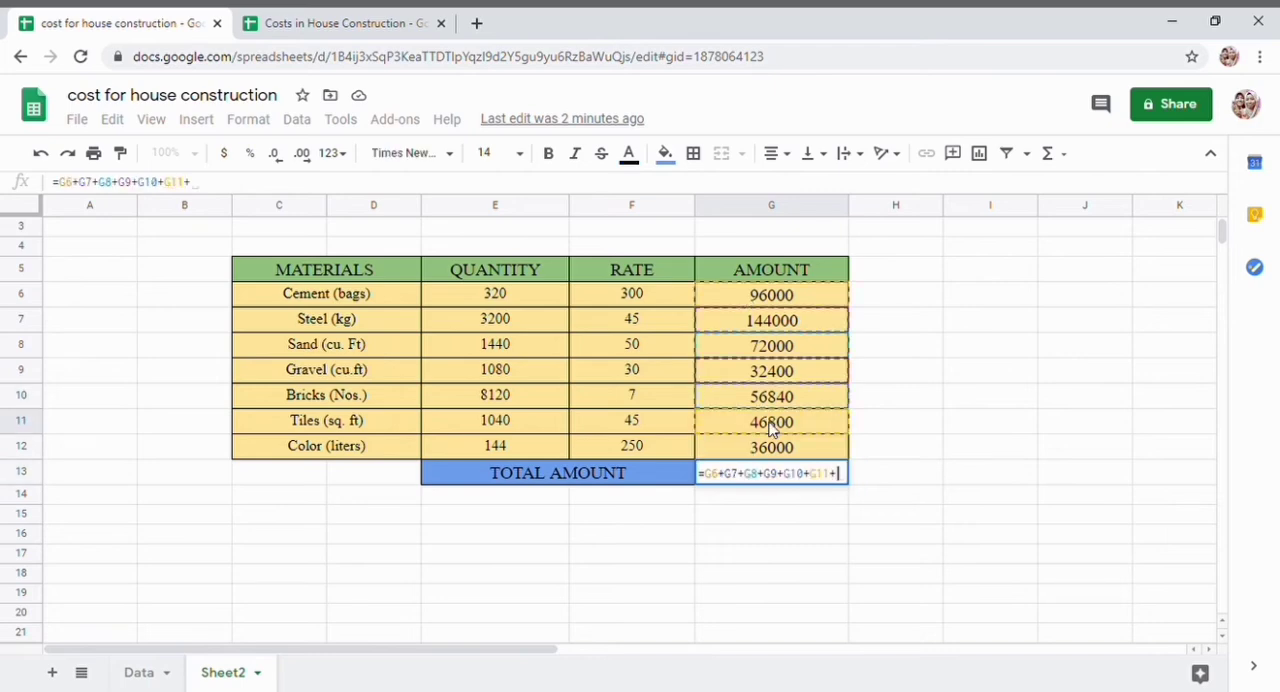
{"action": "left_click", "coordinate": [776, 445]}
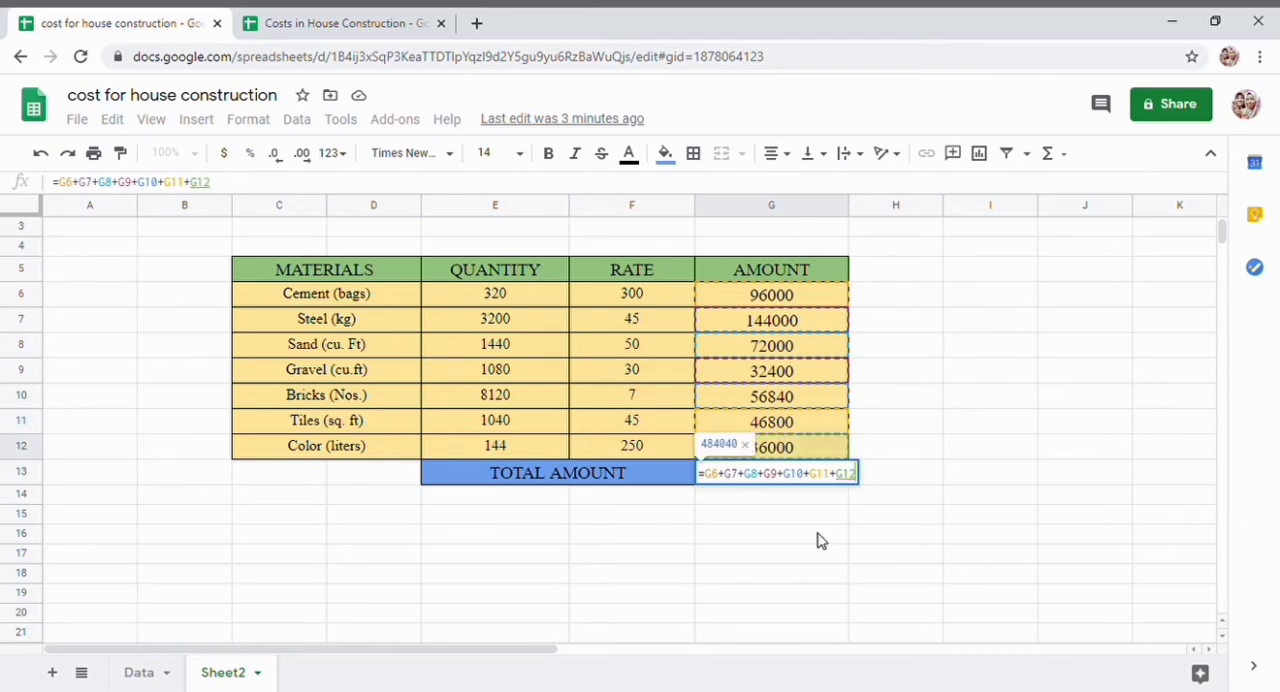
{"action": "key", "text": "Return"}
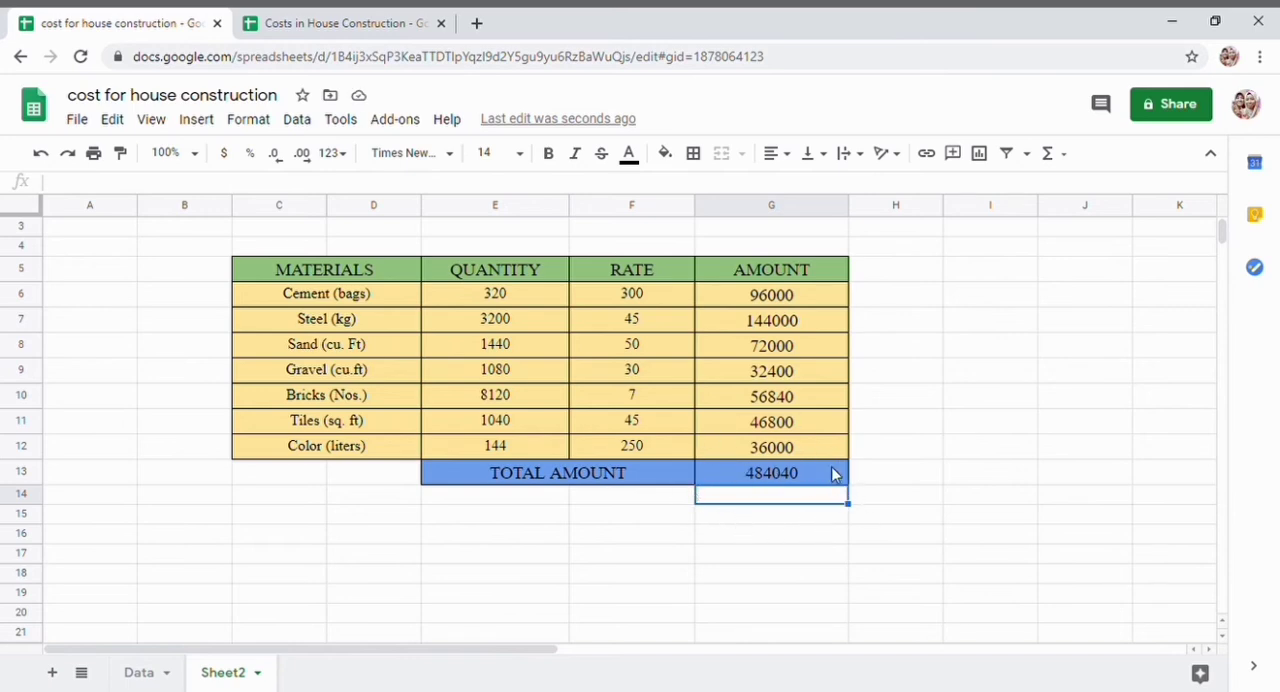
- Review the task description and source table on the Data sheet and return to Sheet2
{"action": "left_click", "coordinate": [797, 517]}
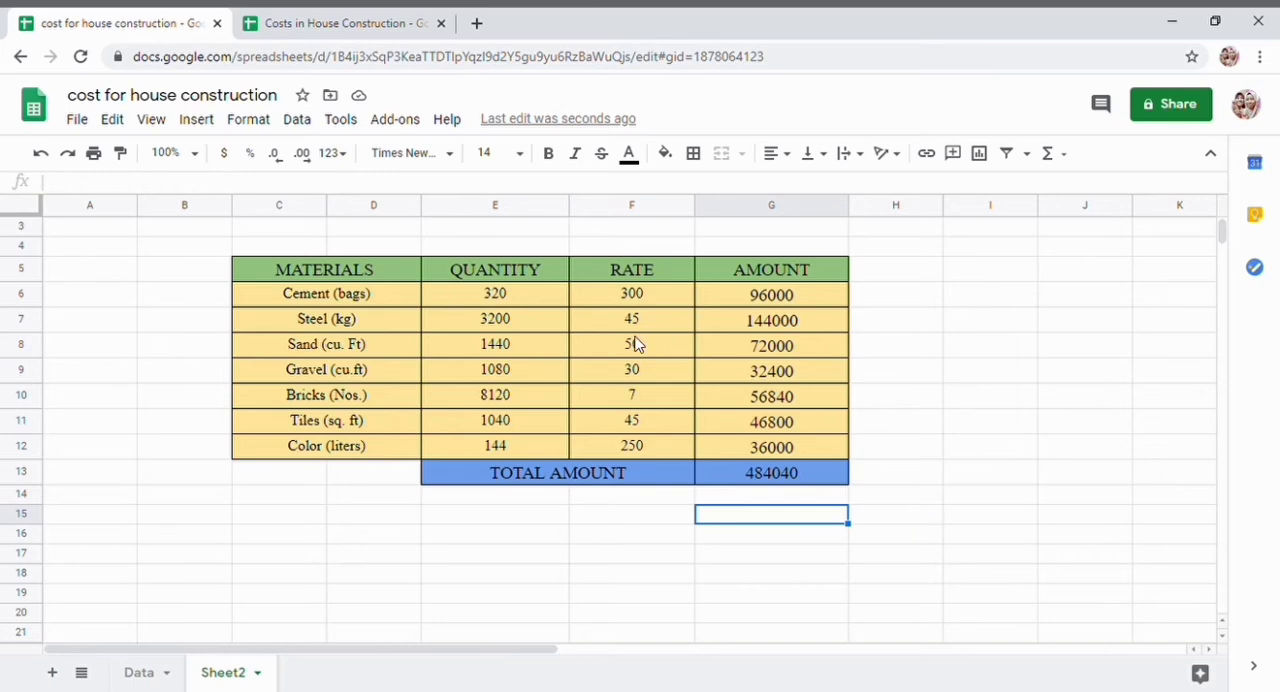
{"action": "left_click", "coordinate": [146, 672]}
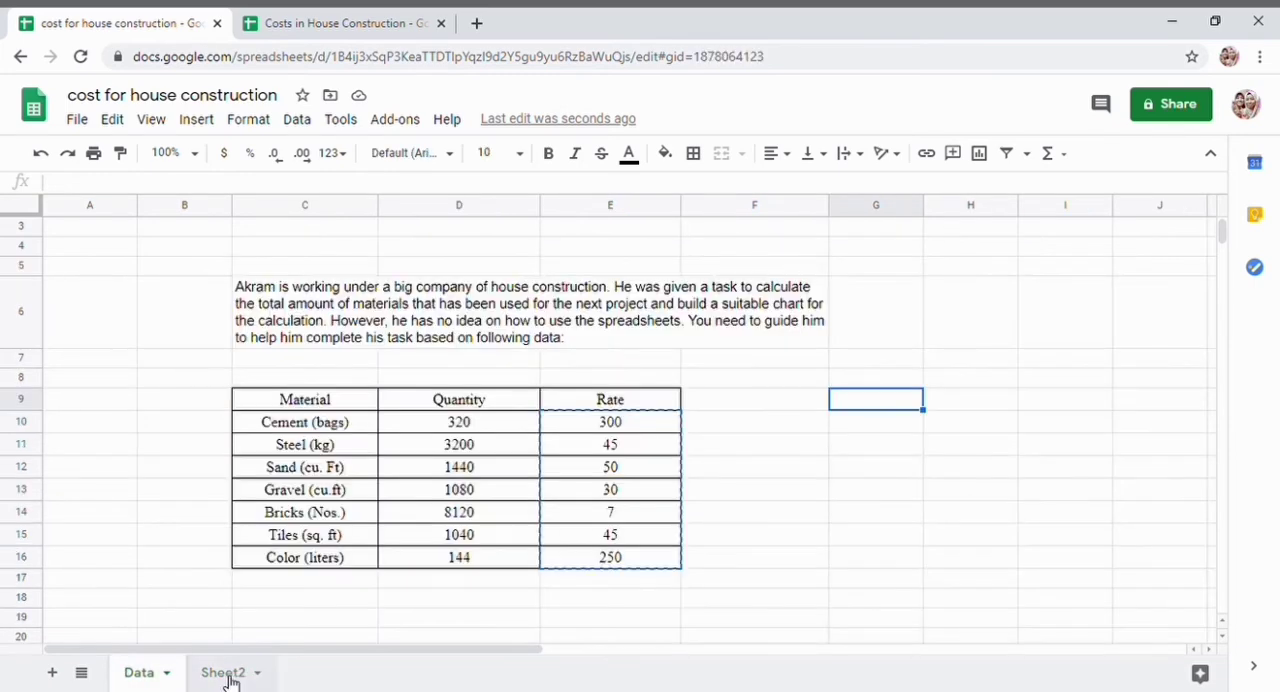
{"action": "left_click", "coordinate": [227, 676]}
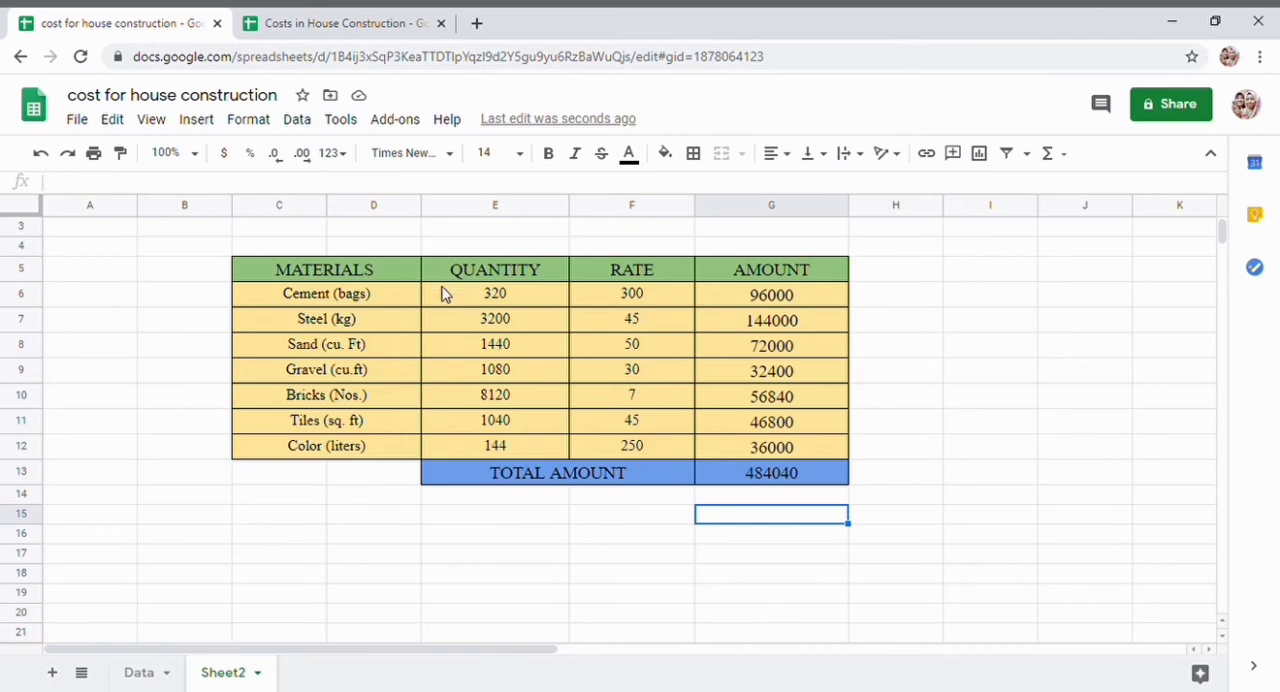
- Insert a chart from the quantity, rate and amount values in E6:G12
{"action": "left_click_drag", "start_coordinate": [444, 293], "coordinate": [770, 446]}
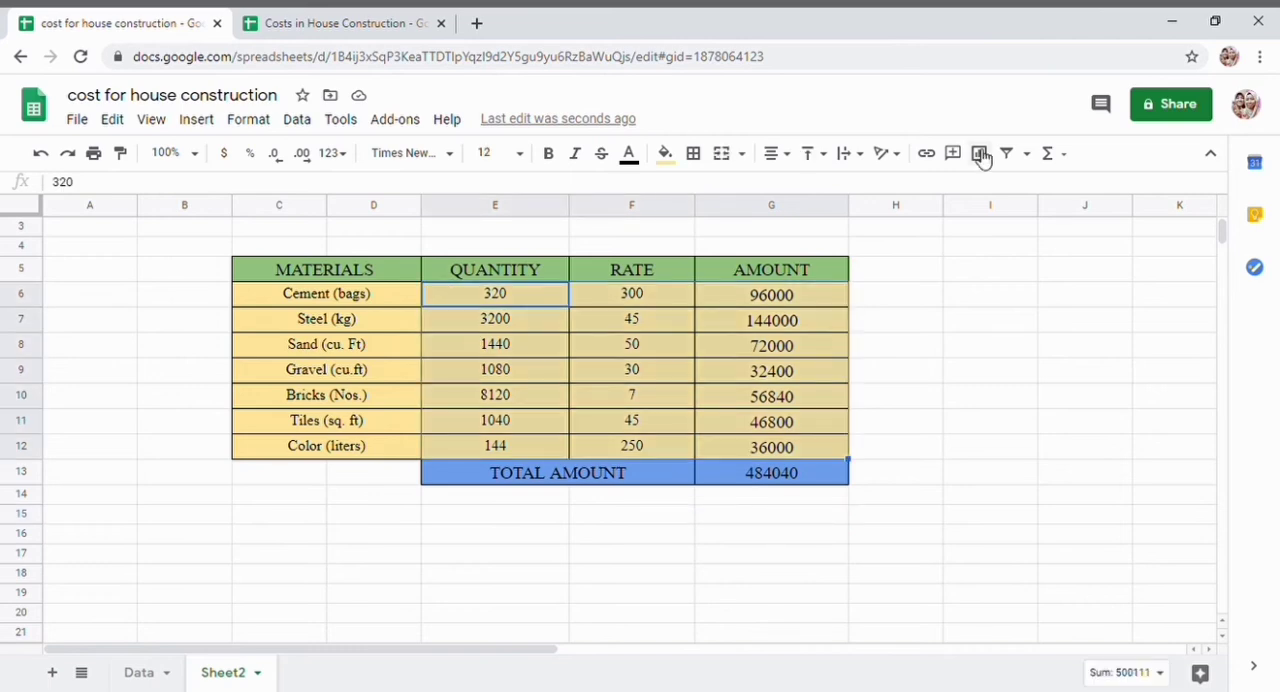
{"action": "left_click", "coordinate": [981, 155]}
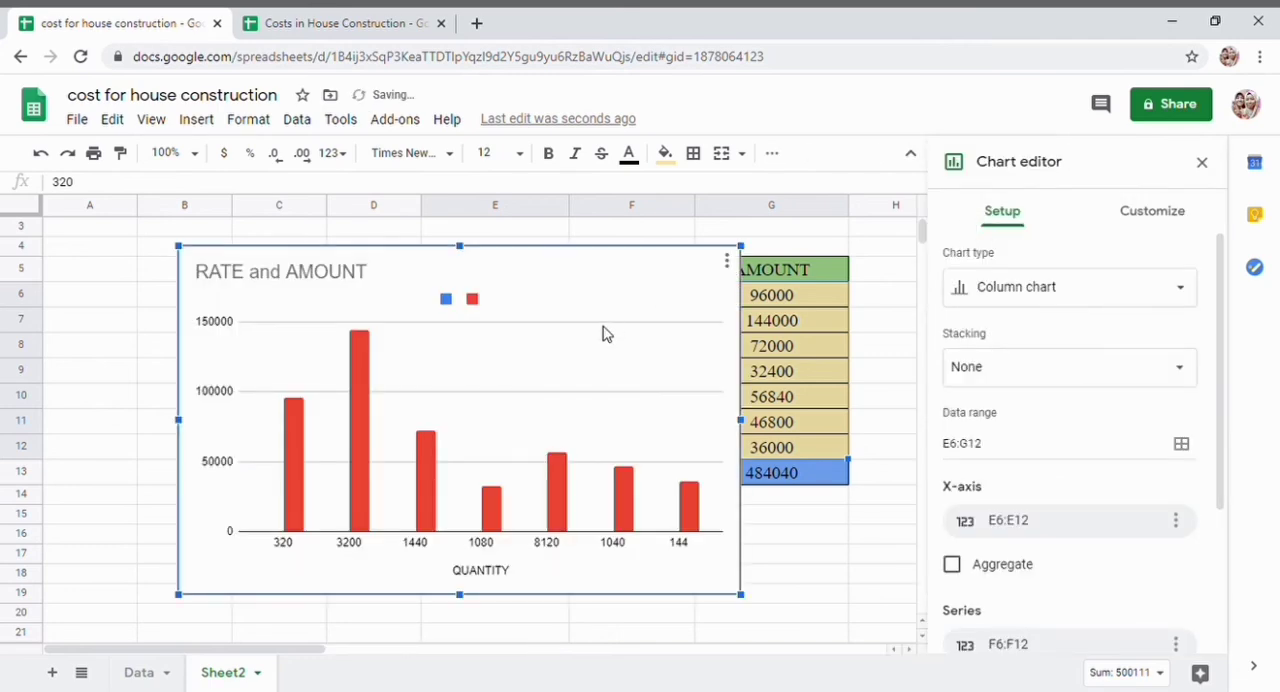
{"action": "scroll", "coordinate": [603, 333], "scroll_direction": "down", "scroll_amount": 1}
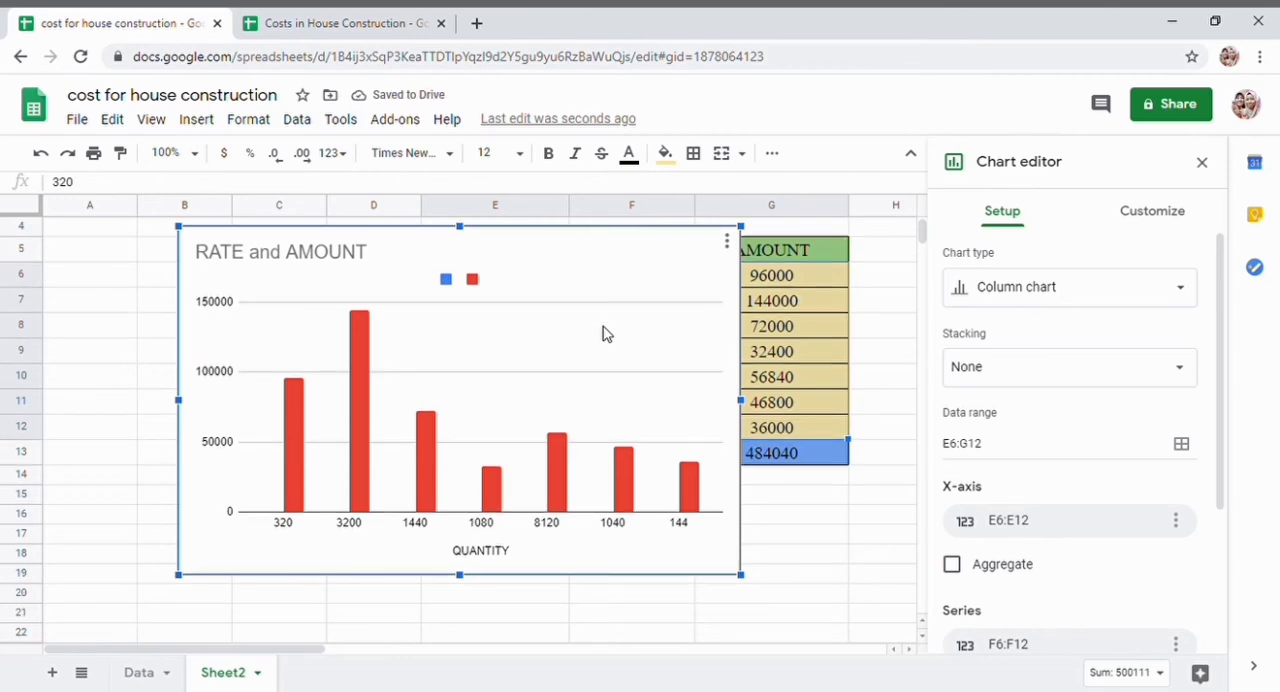
{"action": "scroll", "coordinate": [603, 333], "scroll_direction": "up", "scroll_amount": 2}
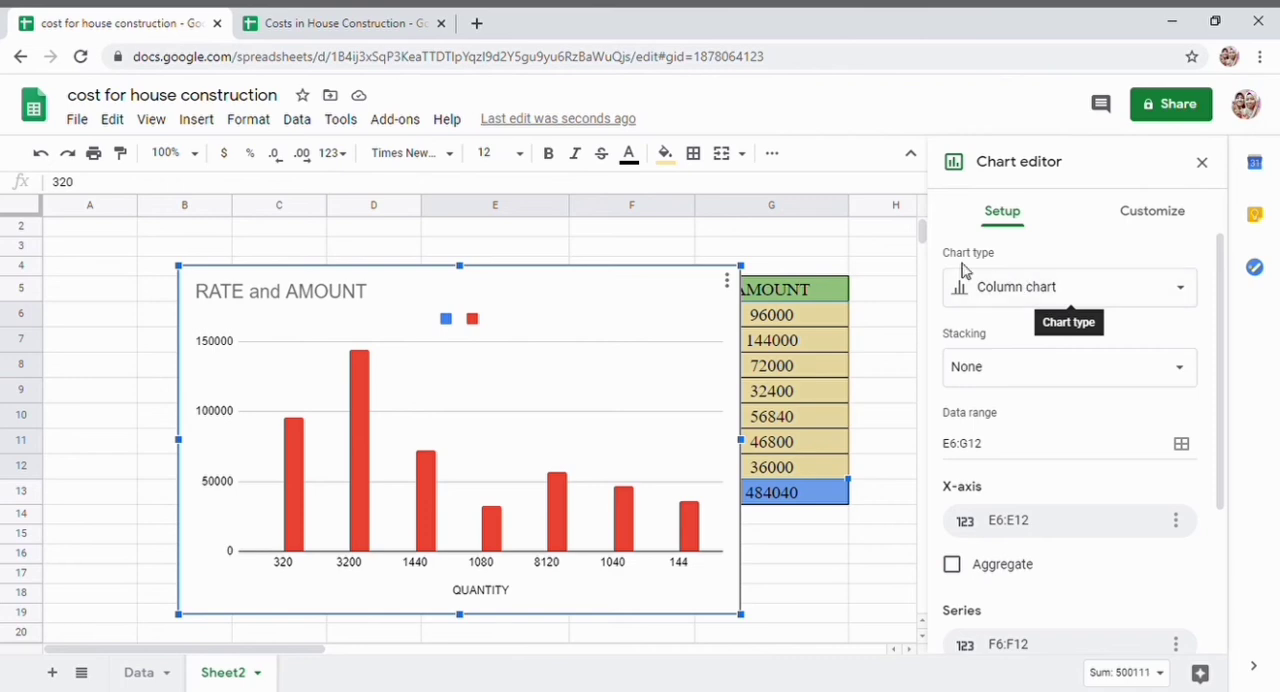
- Try the suggested line, bar and combo types for the RATE and AMOUNT chart
{"action": "left_click", "coordinate": [1062, 290]}
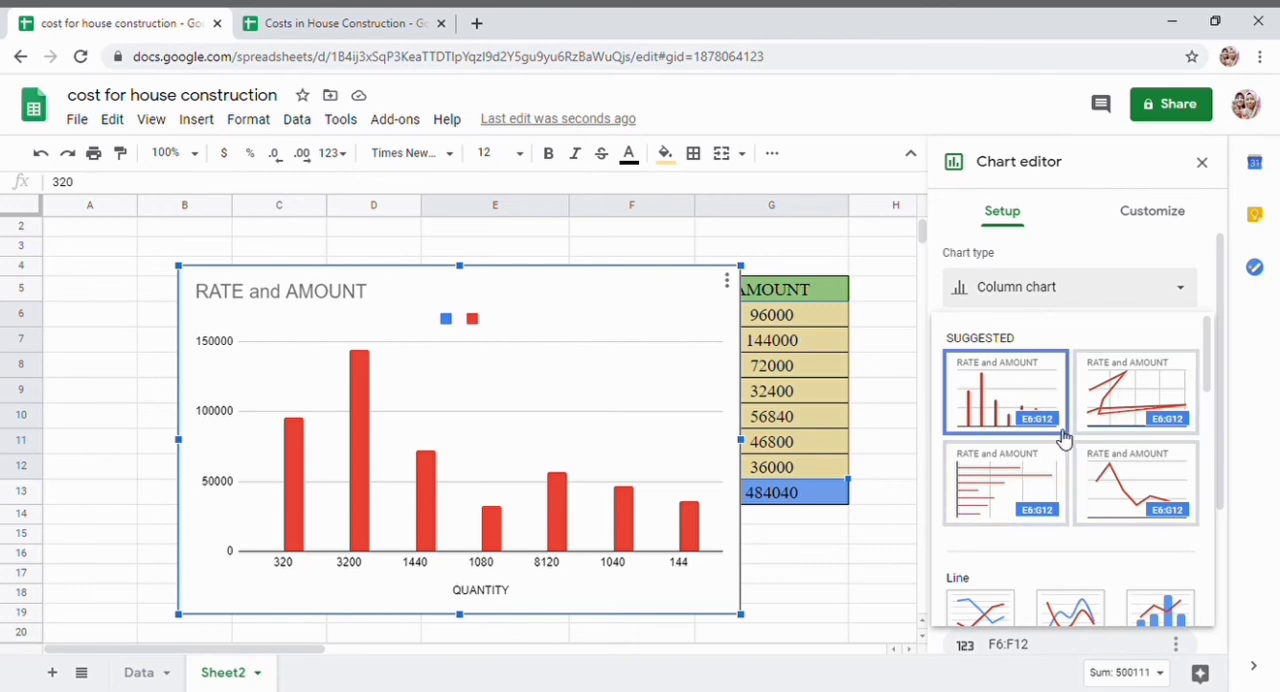
{"action": "left_click", "coordinate": [1157, 386]}
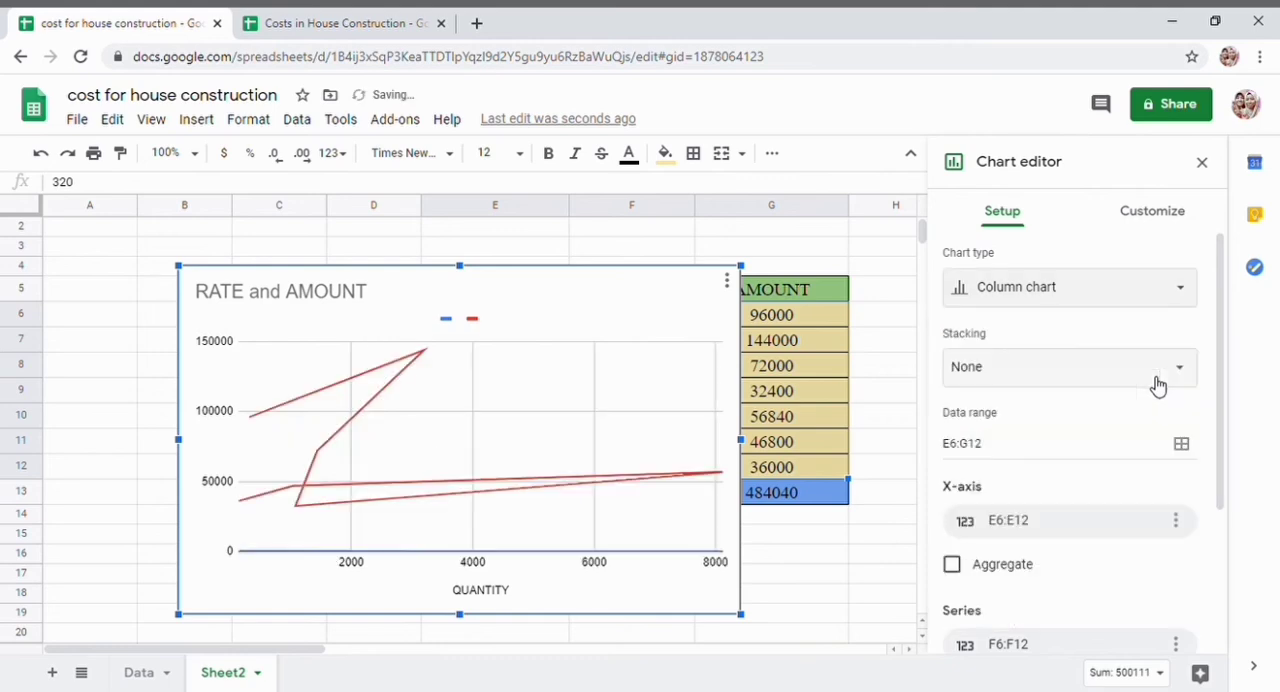
{"action": "left_click", "coordinate": [997, 305]}
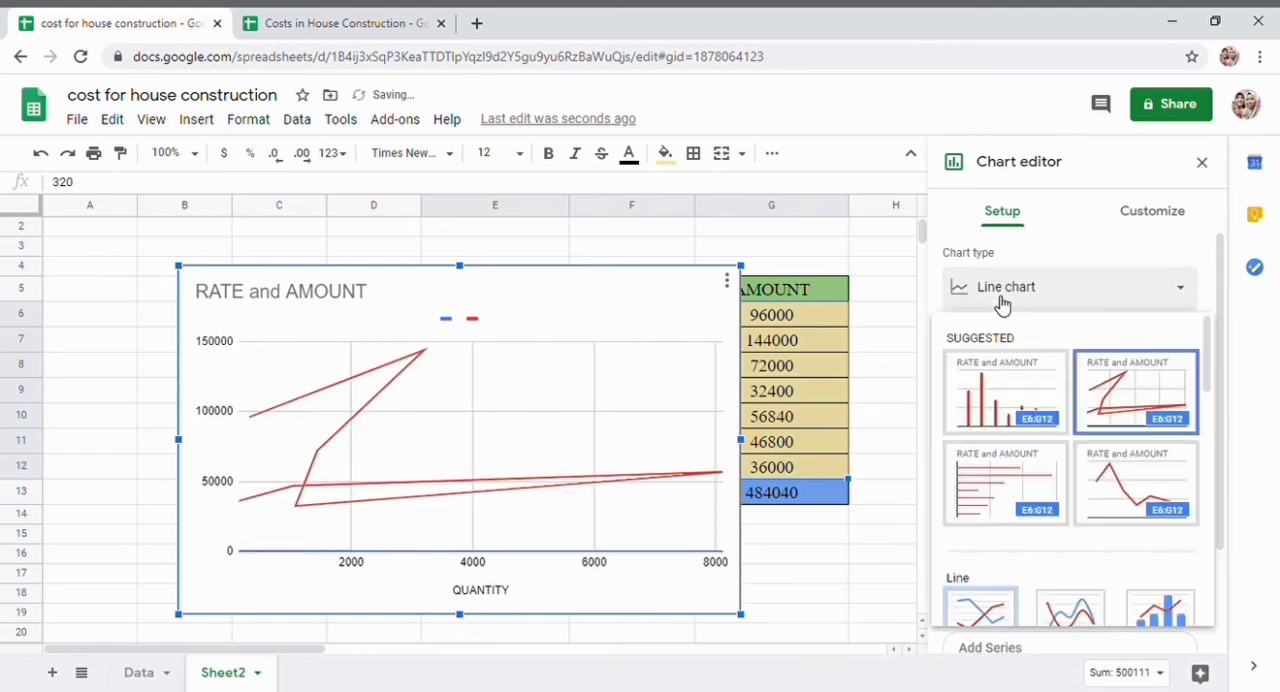
{"action": "left_click", "coordinate": [1038, 486]}
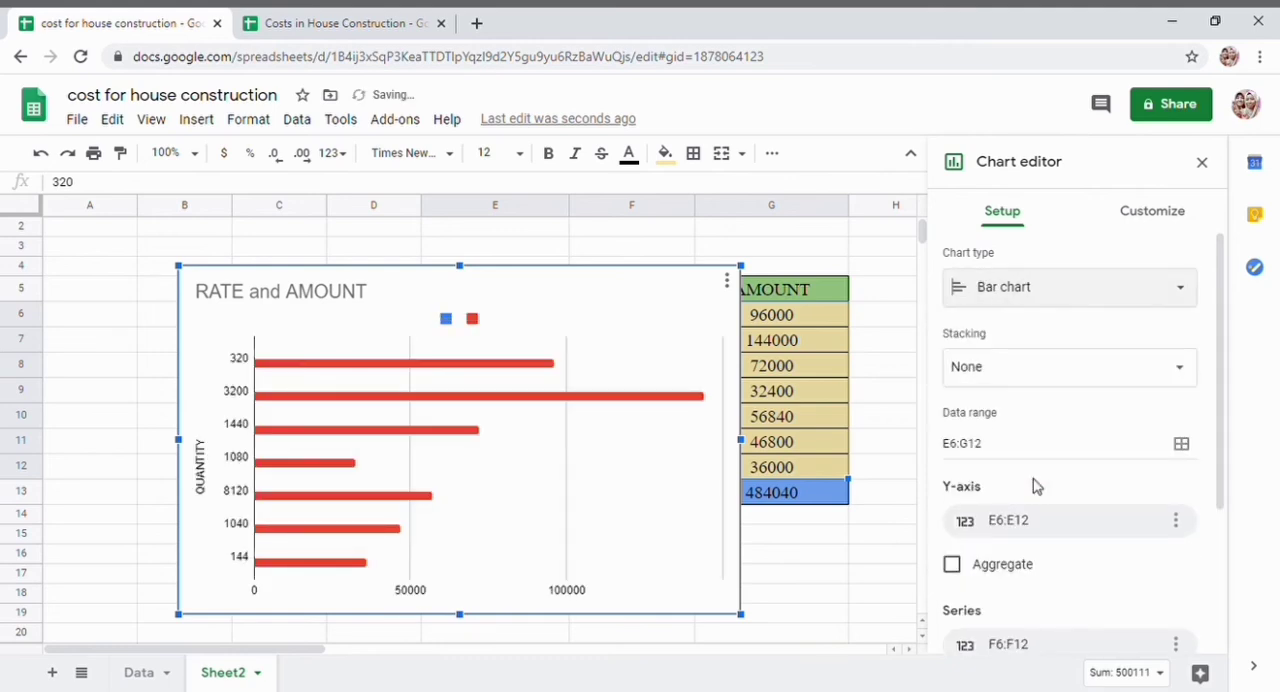
{"action": "left_click", "coordinate": [1029, 287]}
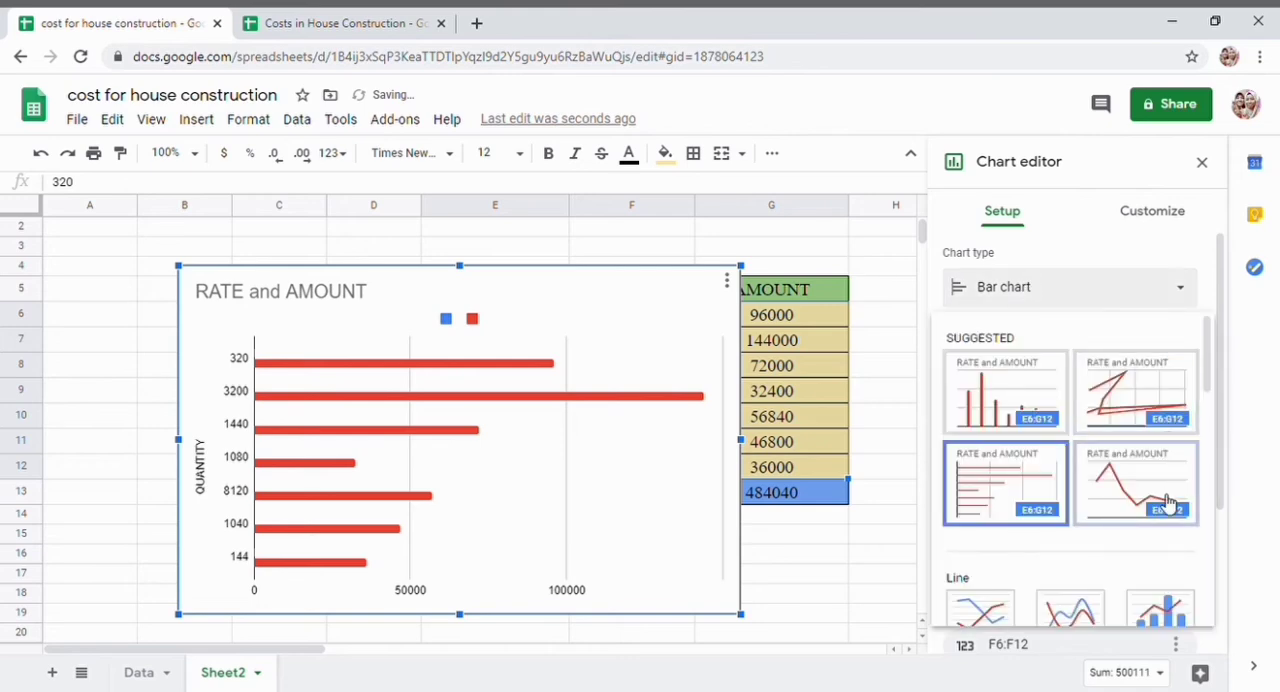
{"action": "left_click", "coordinate": [1173, 482]}
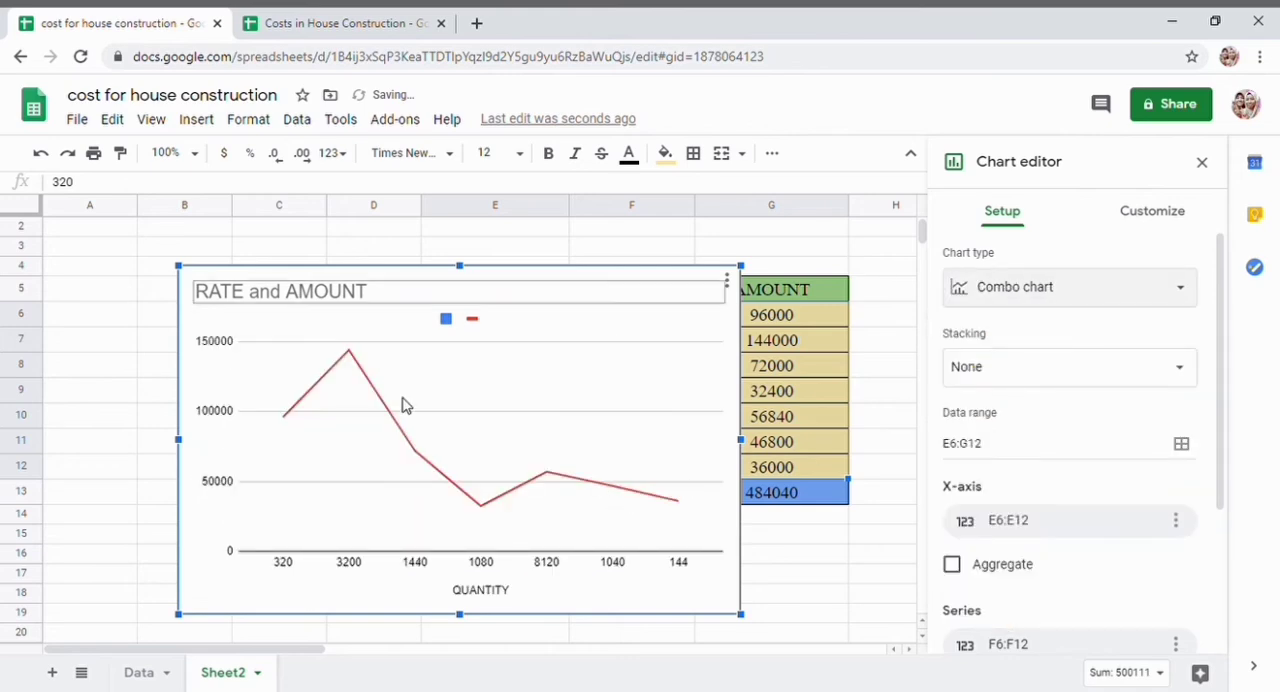
- Browse the available chart types, return the chart to a column chart and leave the chart editor
{"action": "left_click", "coordinate": [1018, 298]}
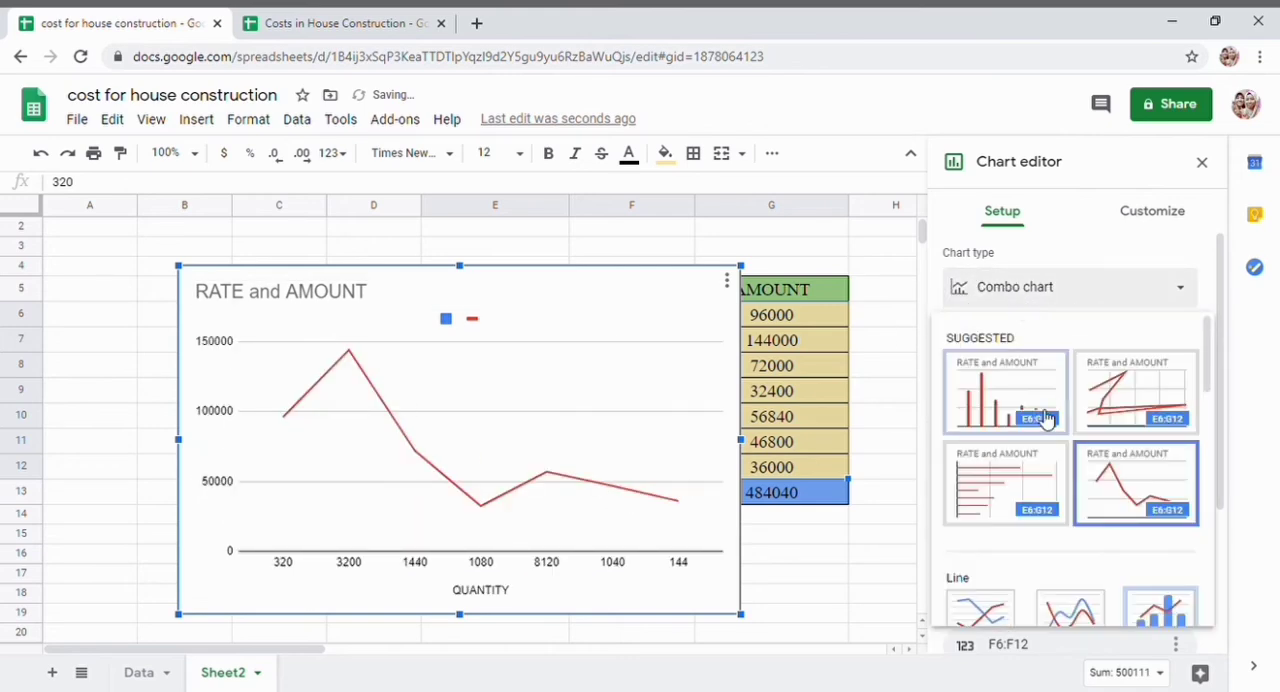
{"action": "scroll", "coordinate": [1048, 443], "scroll_direction": "down", "scroll_amount": 1}
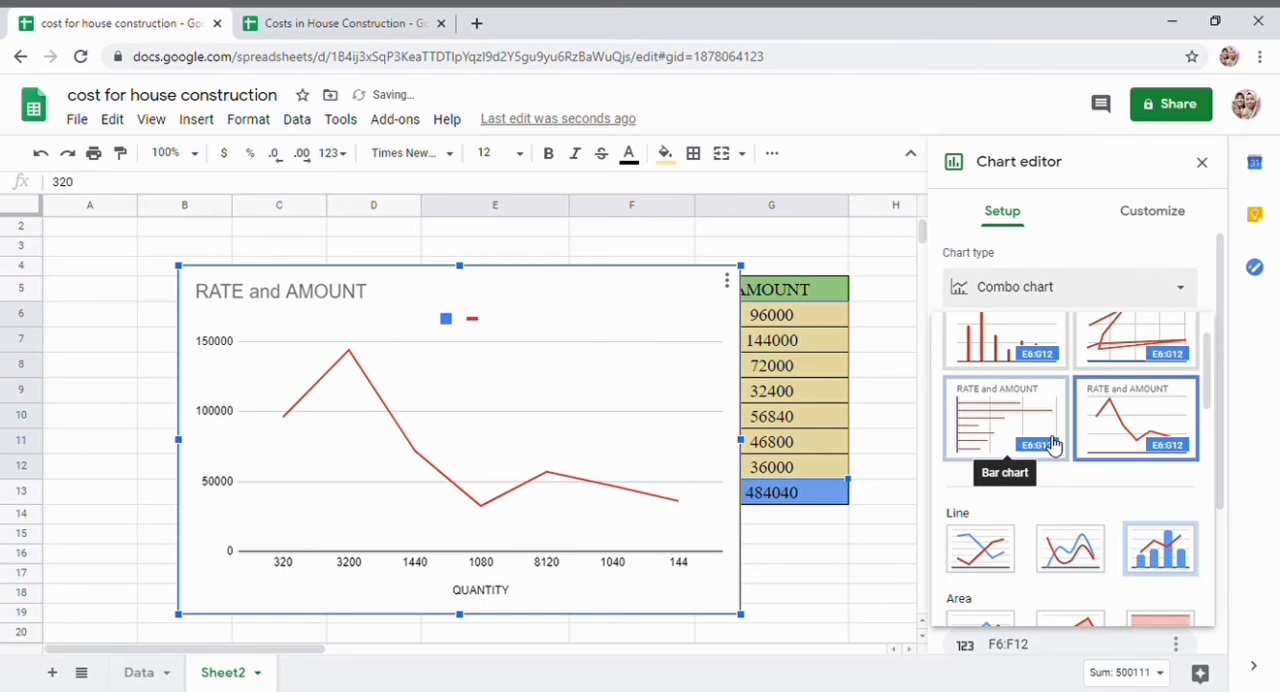
{"action": "scroll", "coordinate": [1052, 443], "scroll_direction": "down", "scroll_amount": 3}
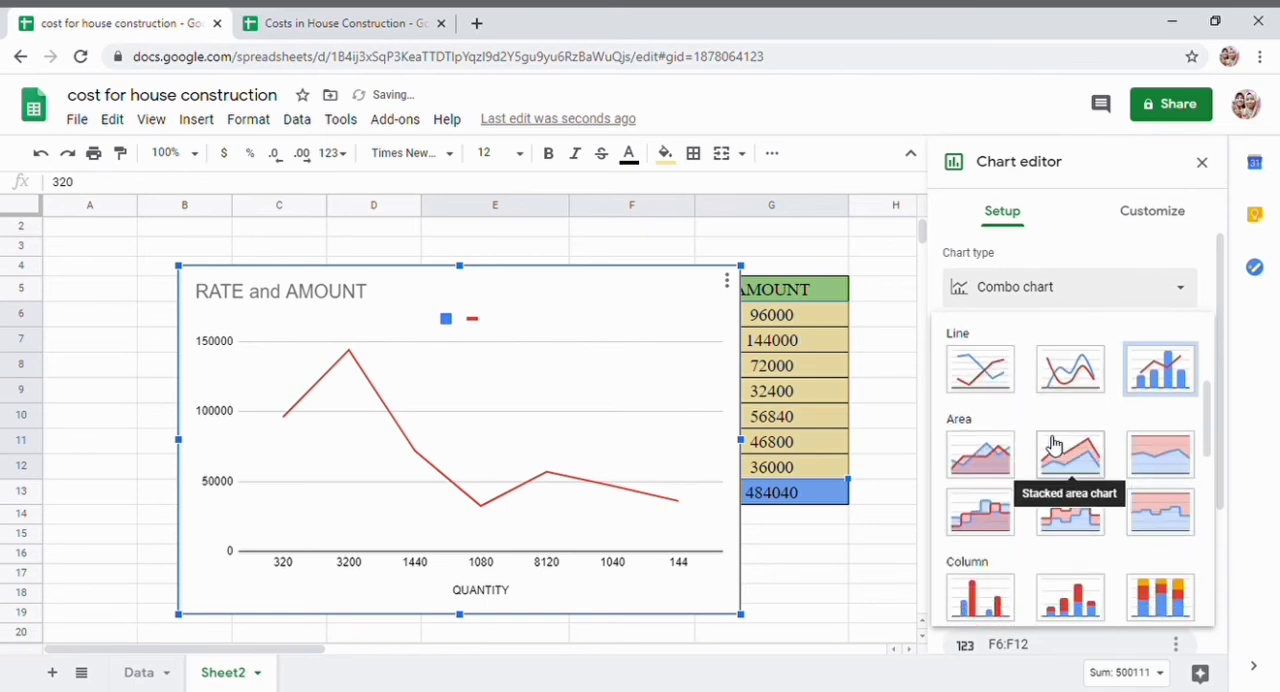
{"action": "scroll", "coordinate": [1052, 443], "scroll_direction": "down", "scroll_amount": 5}
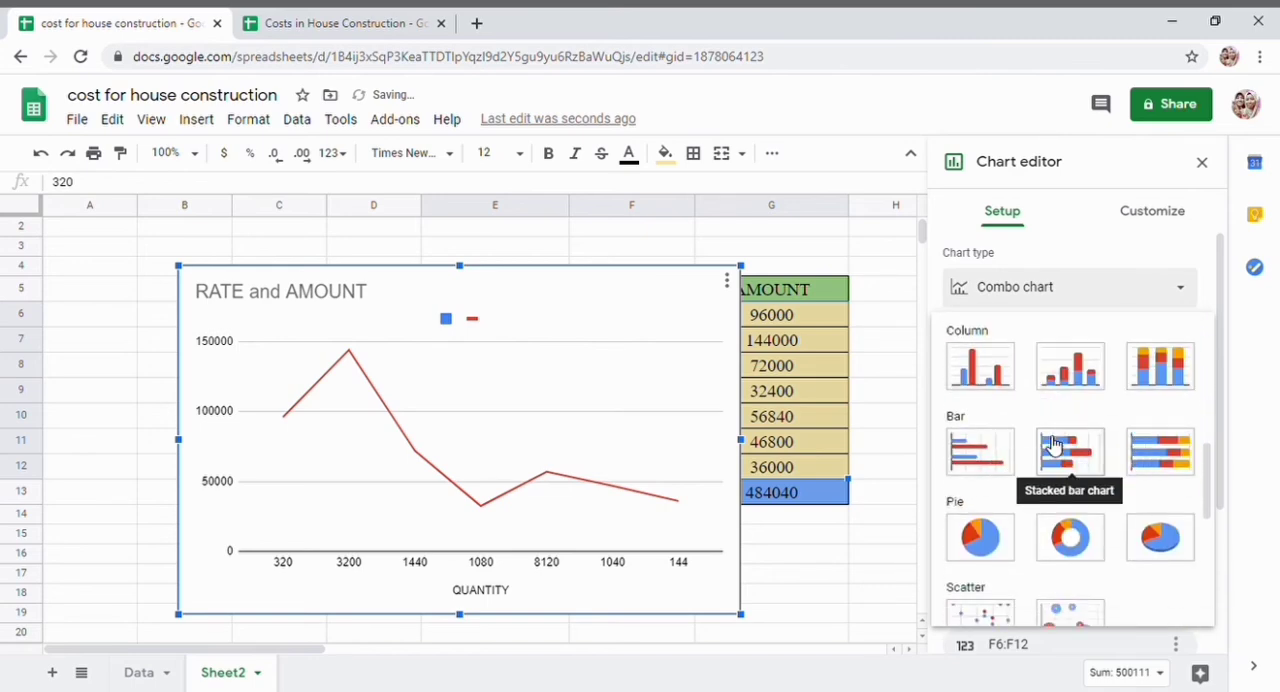
{"action": "scroll", "coordinate": [1052, 443], "scroll_direction": "up", "scroll_amount": 9}
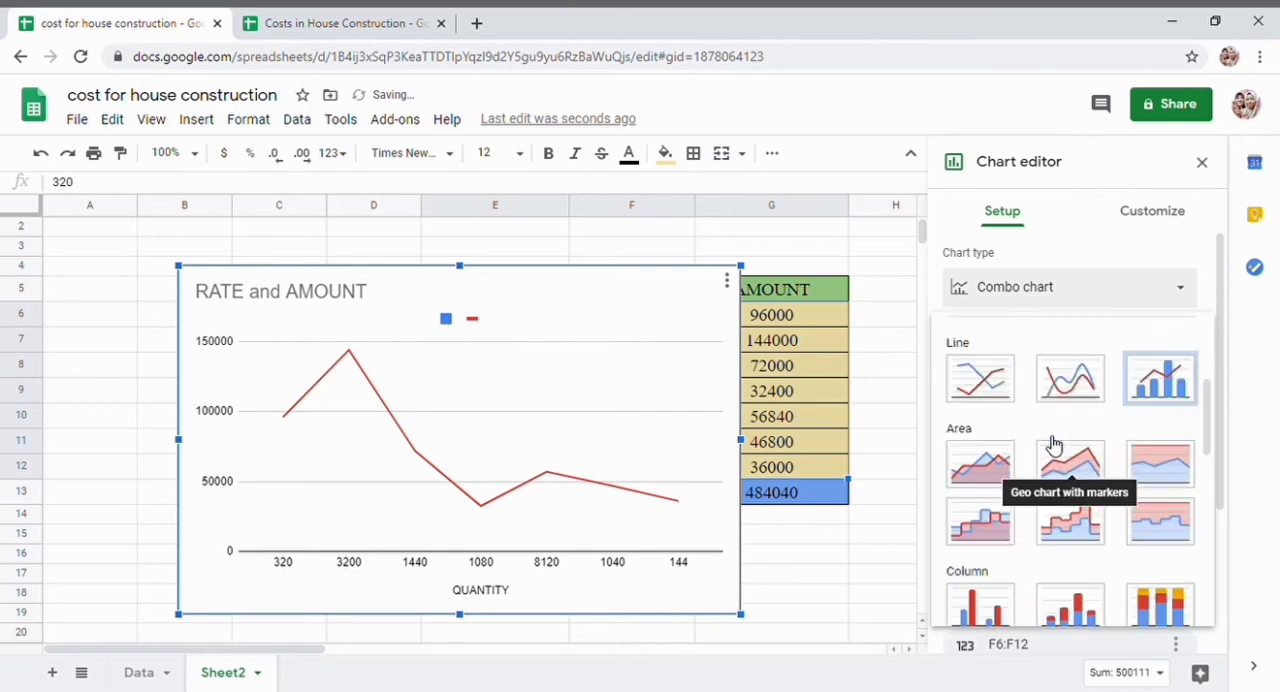
{"action": "left_click", "coordinate": [1053, 443]}
{"action": "left_click", "coordinate": [771, 338]}
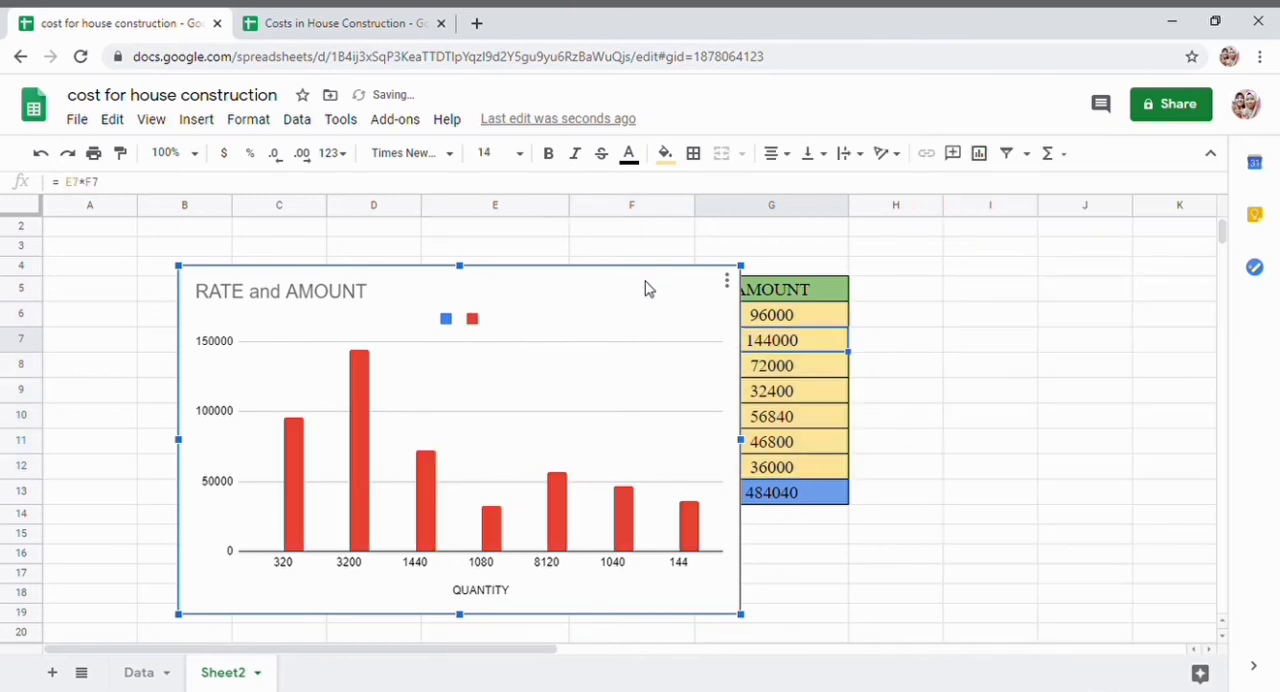
- Reopen the column chart for editing and title it Cost For House Construction, with axis titles Quantity and Amount
{"action": "left_click_drag", "start_coordinate": [645, 288], "coordinate": [1000, 289]}
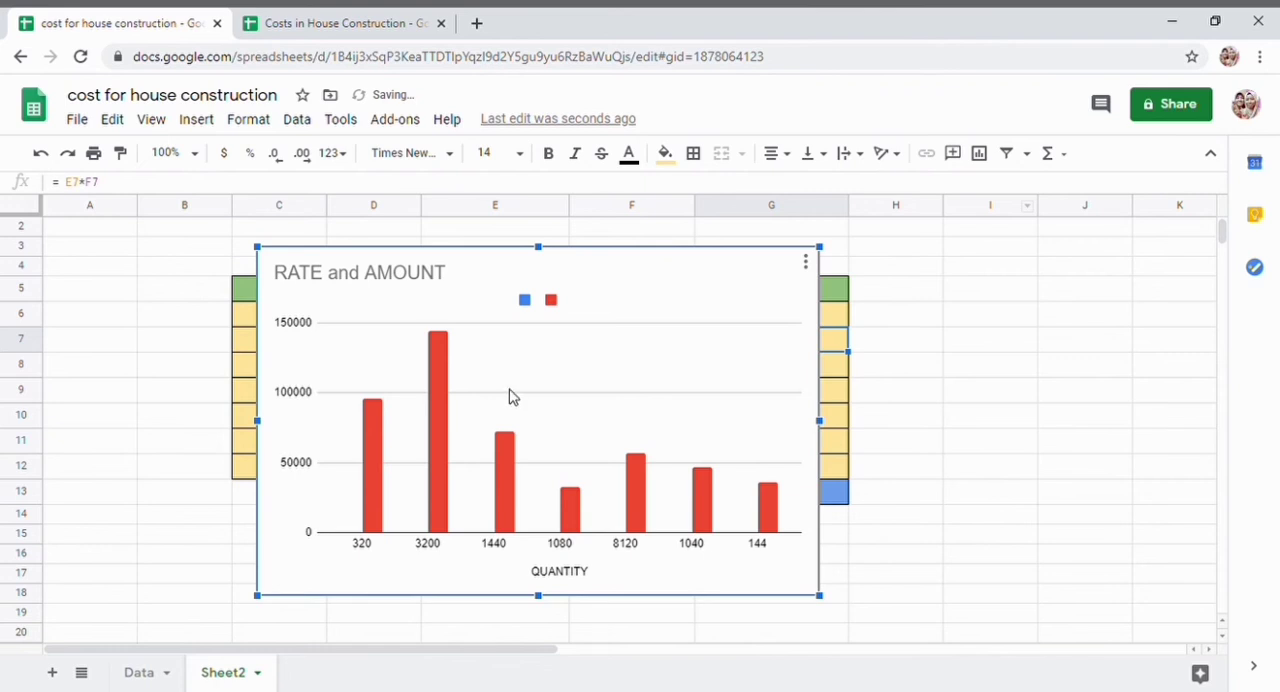
{"action": "left_click", "coordinate": [805, 264]}
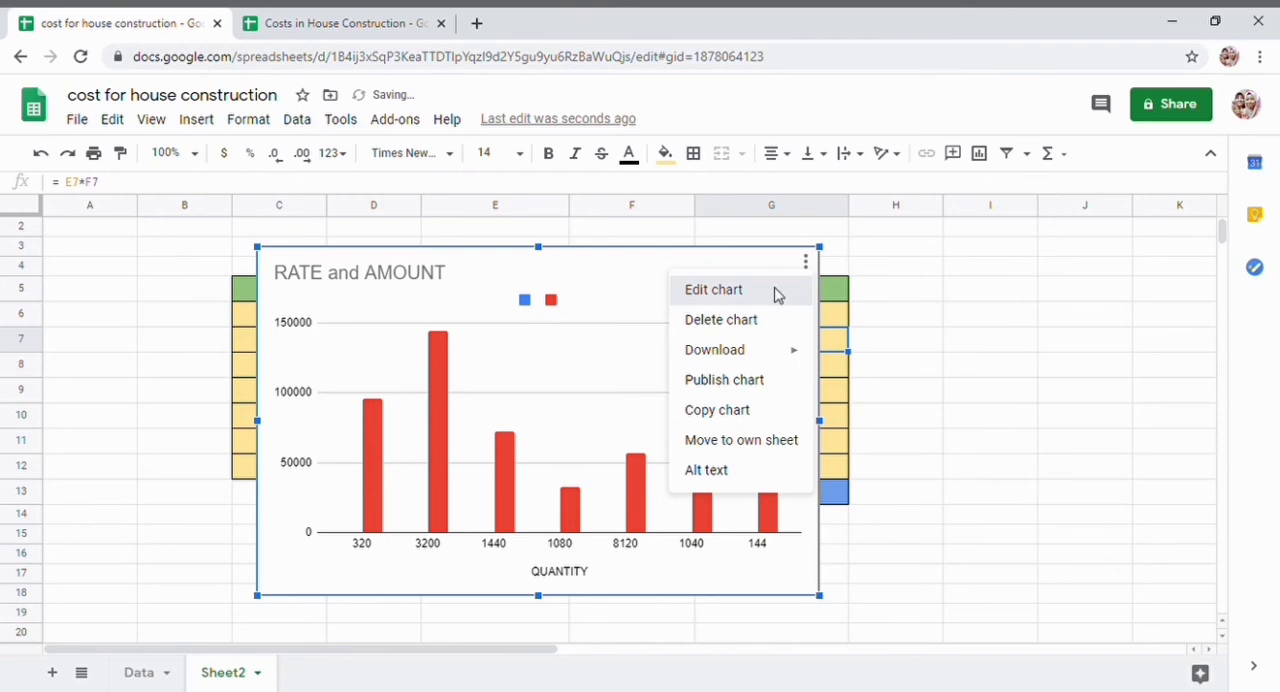
{"action": "left_click", "coordinate": [781, 294]}
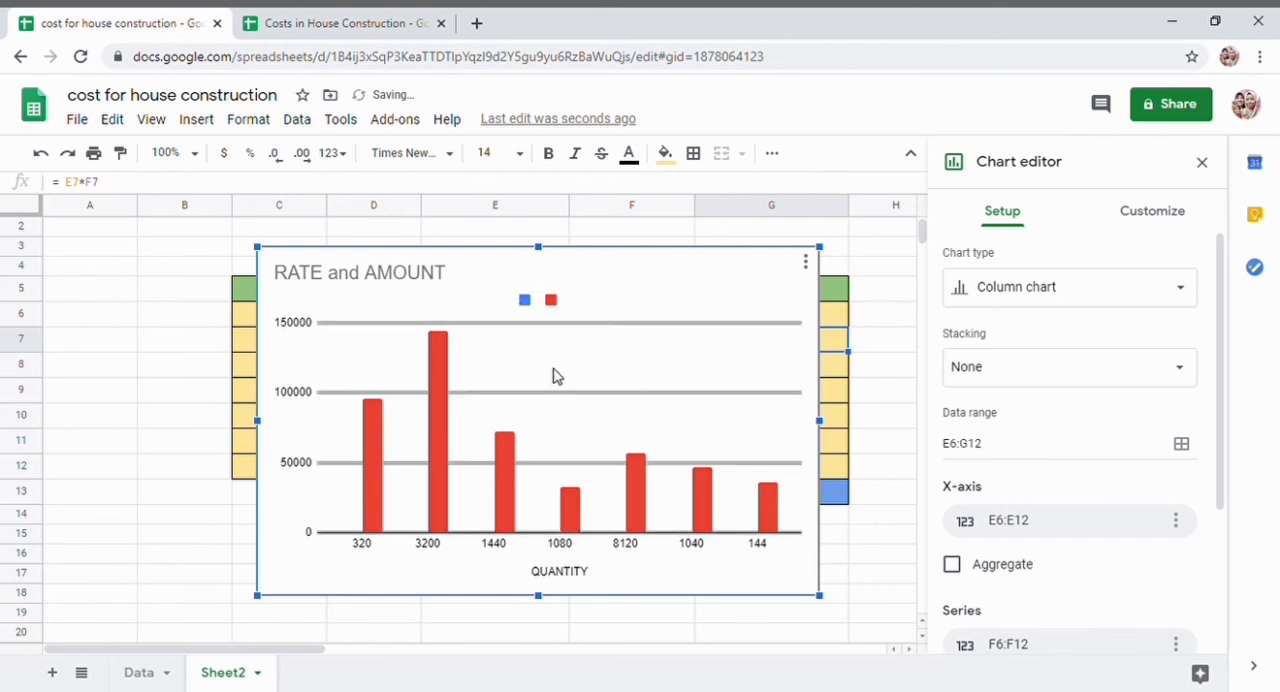
{"action": "left_click", "coordinate": [605, 460]}
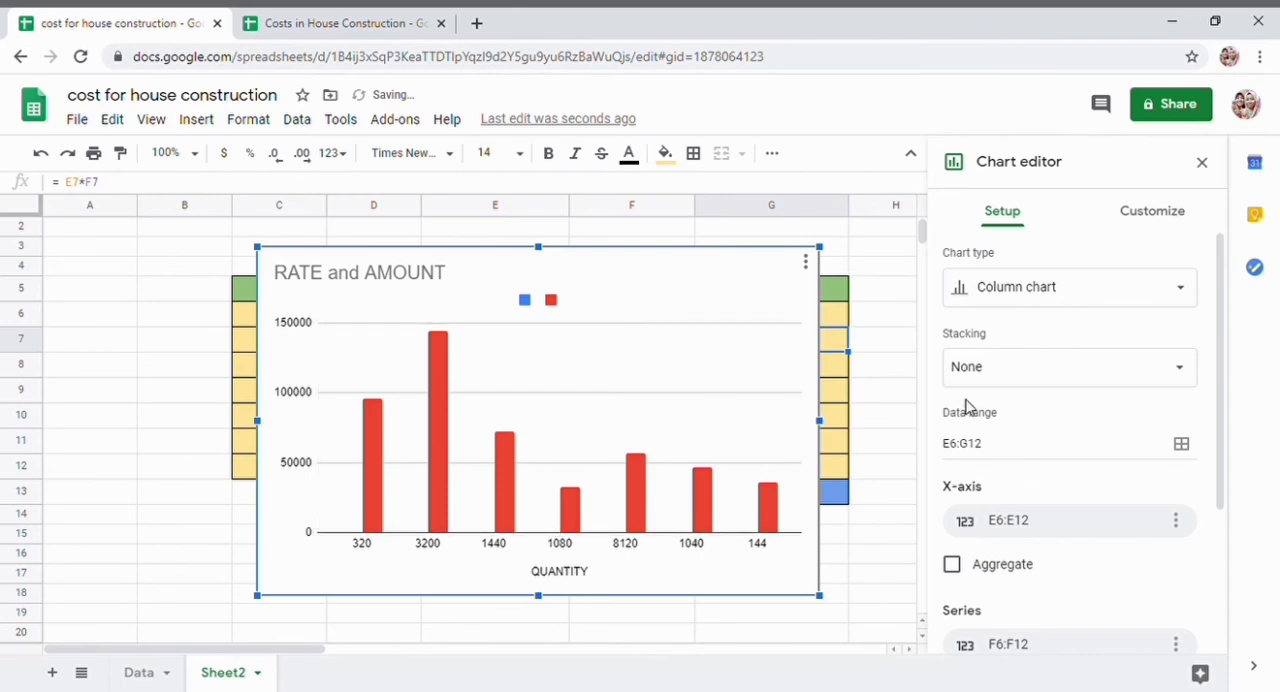
{"action": "scroll", "coordinate": [1094, 460], "scroll_direction": "down", "scroll_amount": 2}
{"action": "scroll", "coordinate": [1095, 465], "scroll_direction": "up", "scroll_amount": 1}
{"action": "scroll", "coordinate": [1094, 463], "scroll_direction": "down", "scroll_amount": 2}
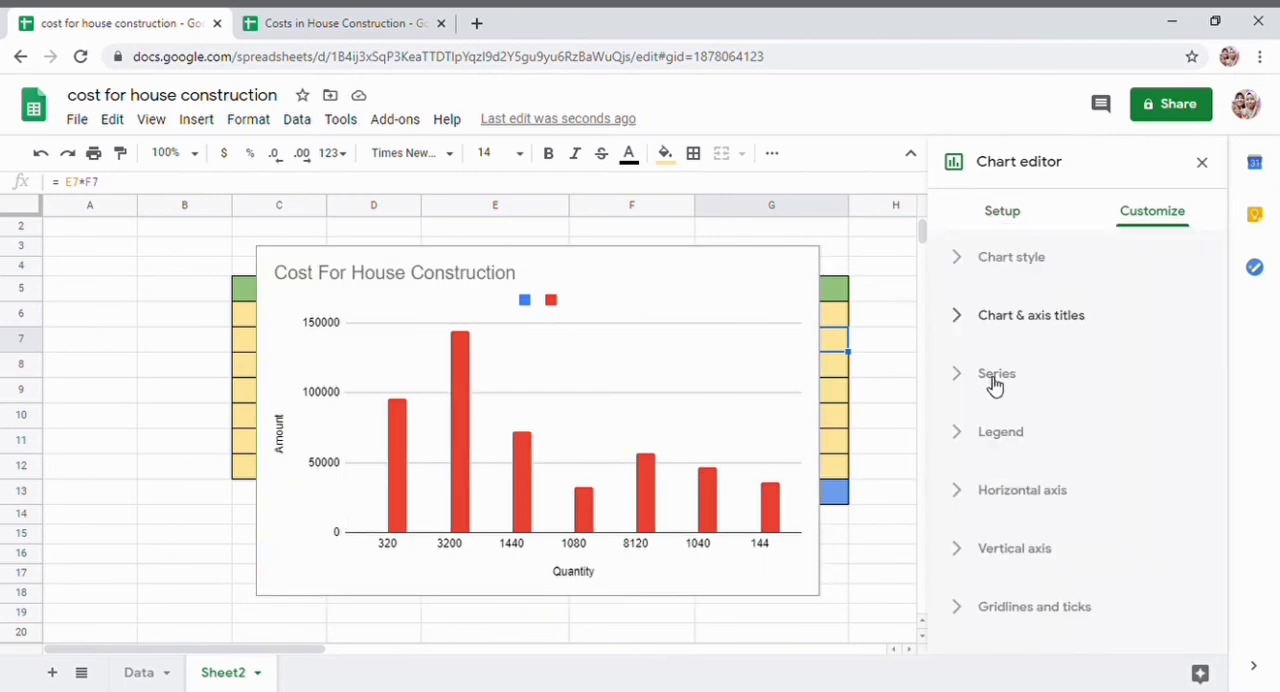
- Turn on data labels for all series in the house construction chart
{"action": "left_click", "coordinate": [994, 377]}
{"action": "scroll", "coordinate": [990, 384], "scroll_direction": "down", "scroll_amount": 2}
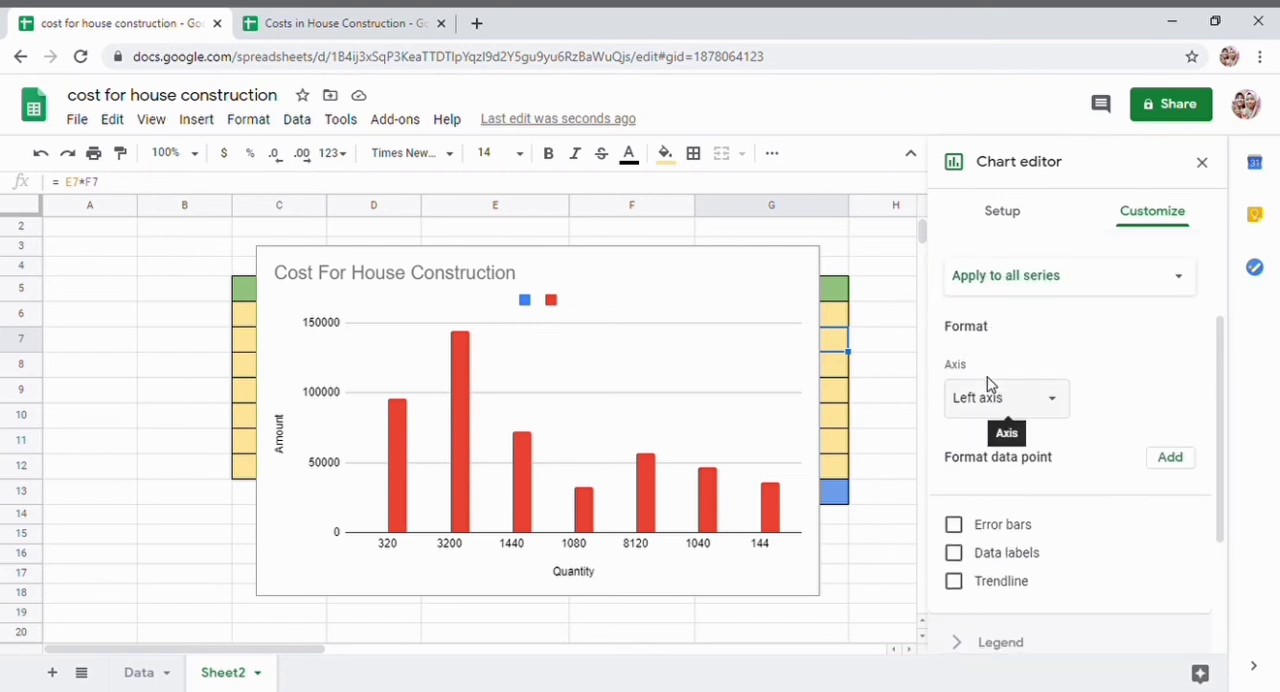
{"action": "scroll", "coordinate": [987, 383], "scroll_direction": "down", "scroll_amount": 2}
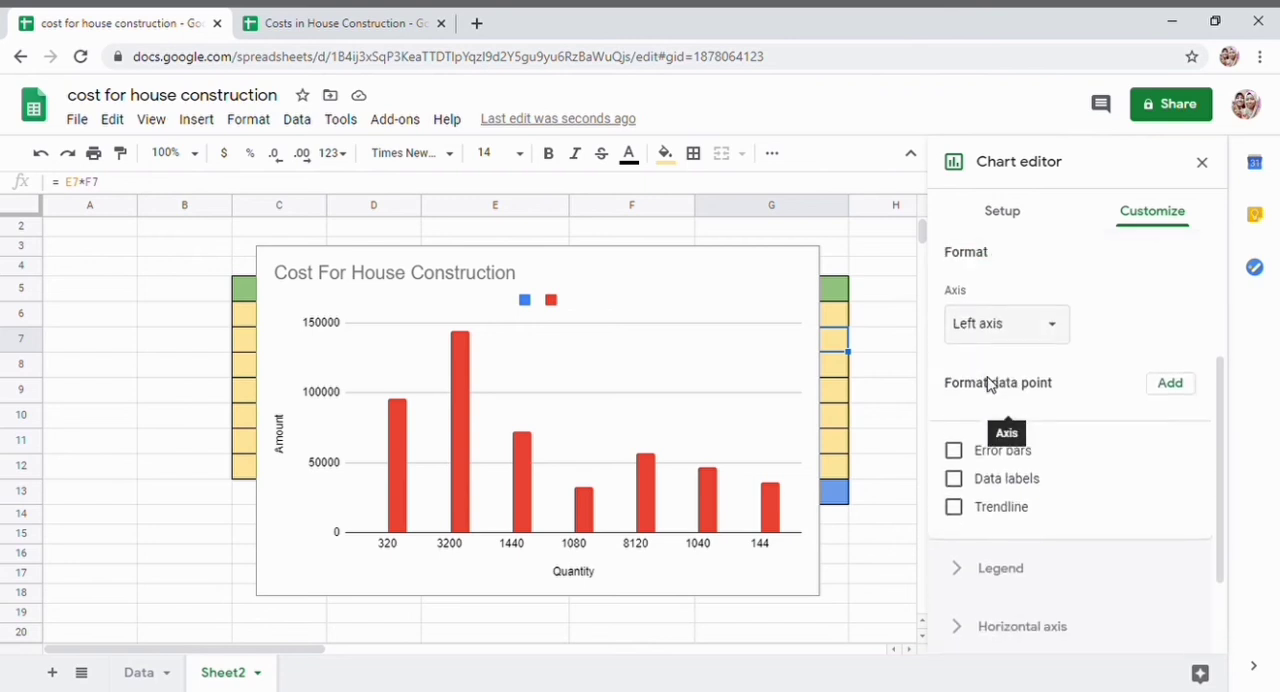
{"action": "left_click", "coordinate": [956, 470]}
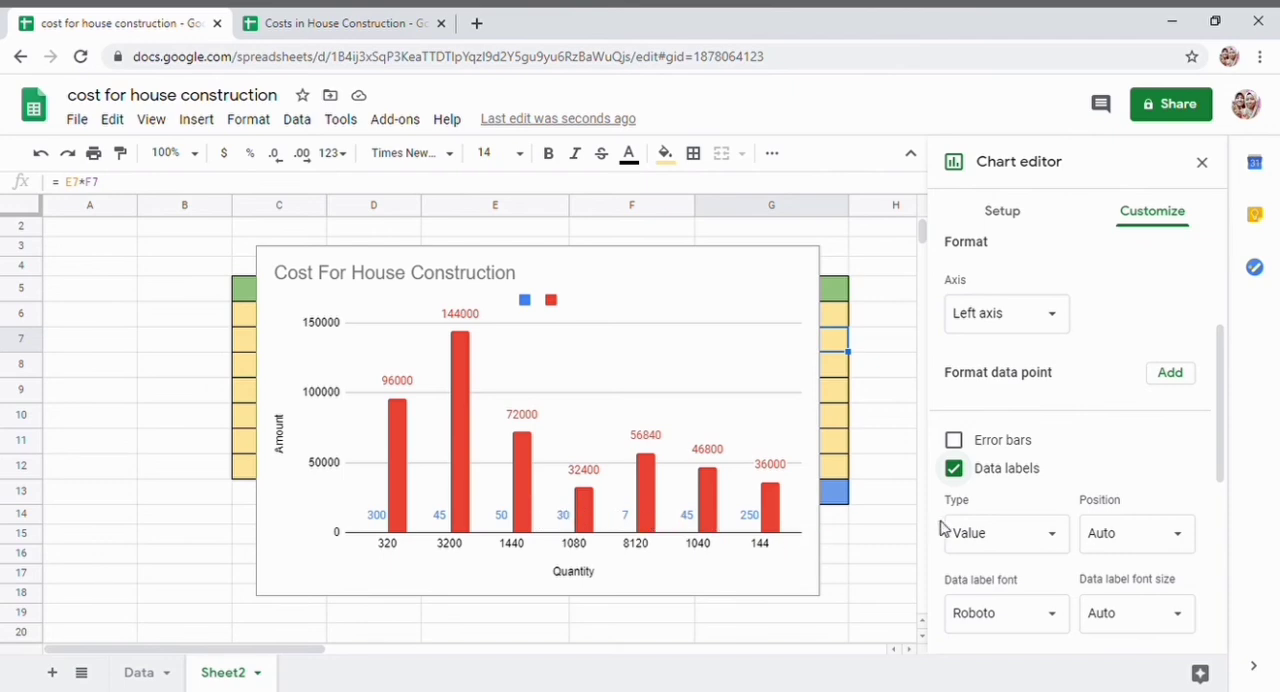
- Try data label font sizes 10, 36, 14 and 12, and return the size to Auto
{"action": "scroll", "coordinate": [1044, 472], "scroll_direction": "down", "scroll_amount": 1}
{"action": "scroll", "coordinate": [1045, 465], "scroll_direction": "down", "scroll_amount": 3}
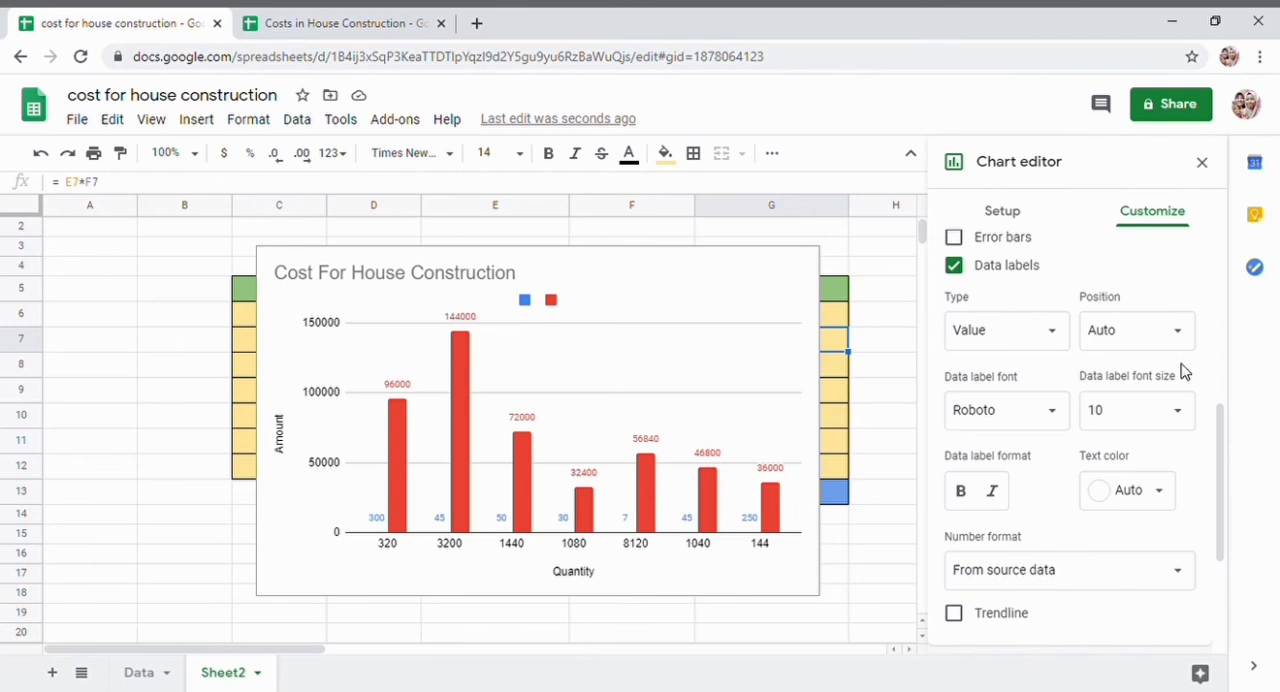
{"action": "left_click", "coordinate": [1176, 428]}
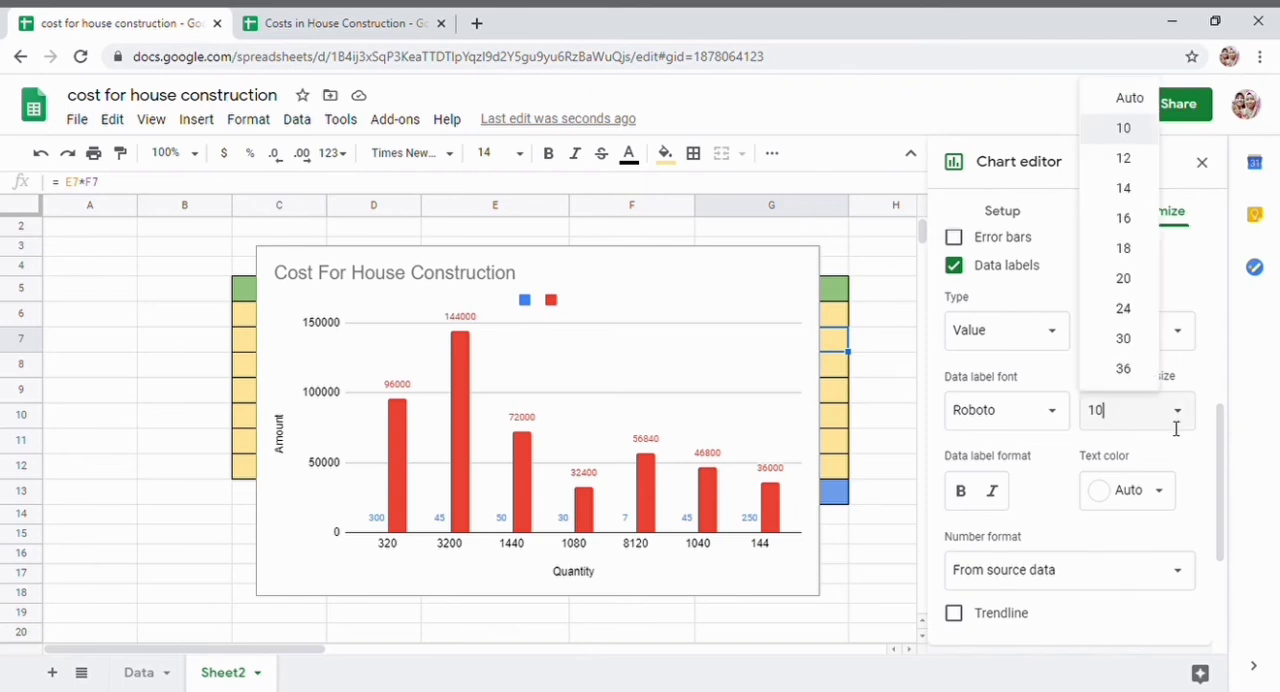
{"action": "left_click", "coordinate": [1125, 375]}
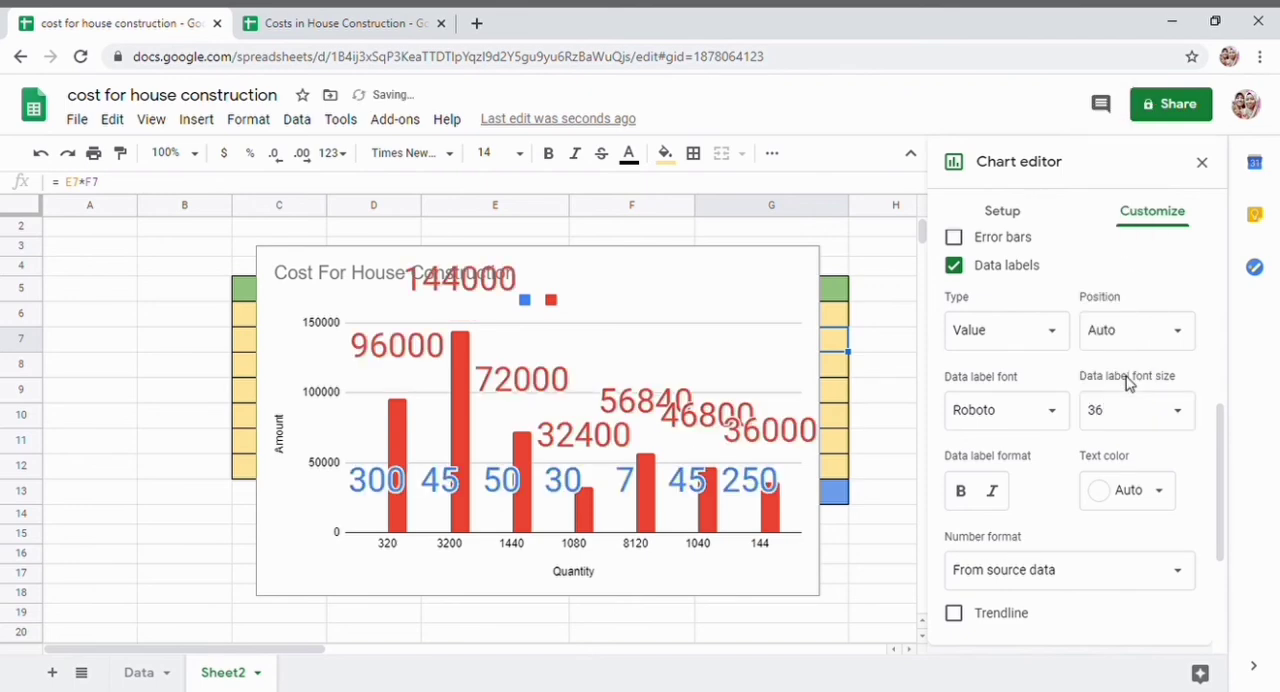
{"action": "left_click", "coordinate": [1172, 412]}
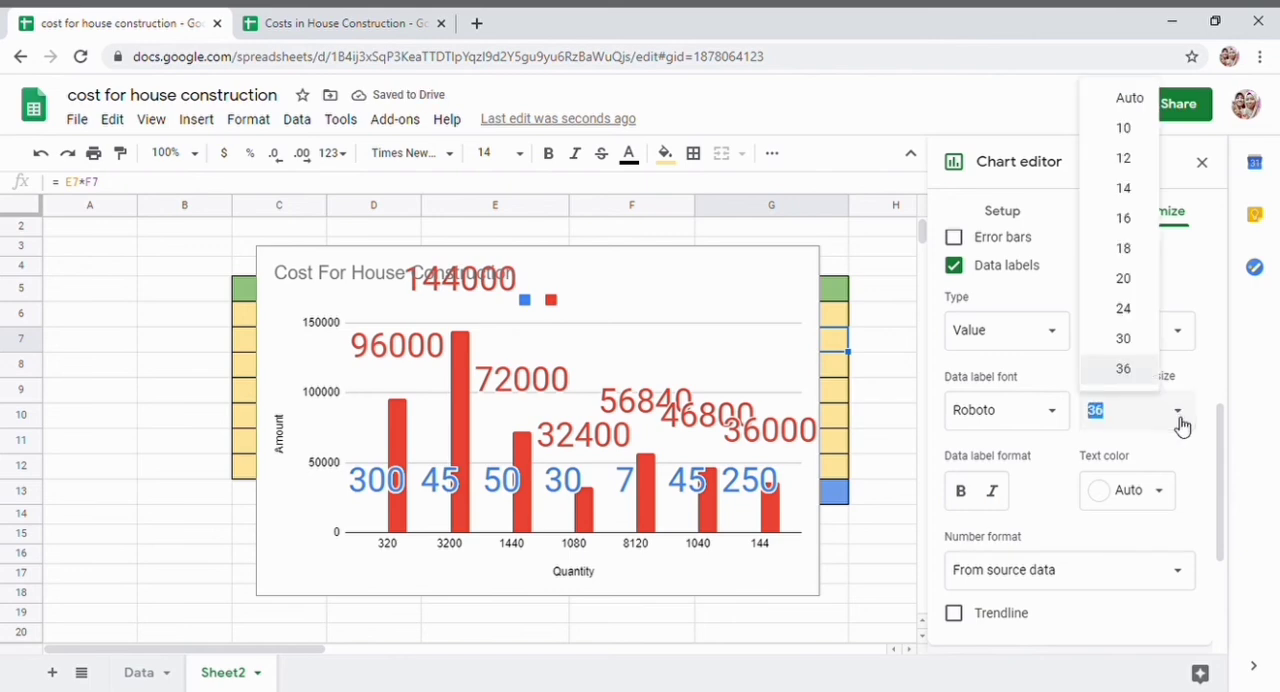
{"action": "scroll", "coordinate": [1176, 425], "scroll_direction": "up", "scroll_amount": 2}
{"action": "scroll", "coordinate": [1176, 425], "scroll_direction": "down", "scroll_amount": 2}
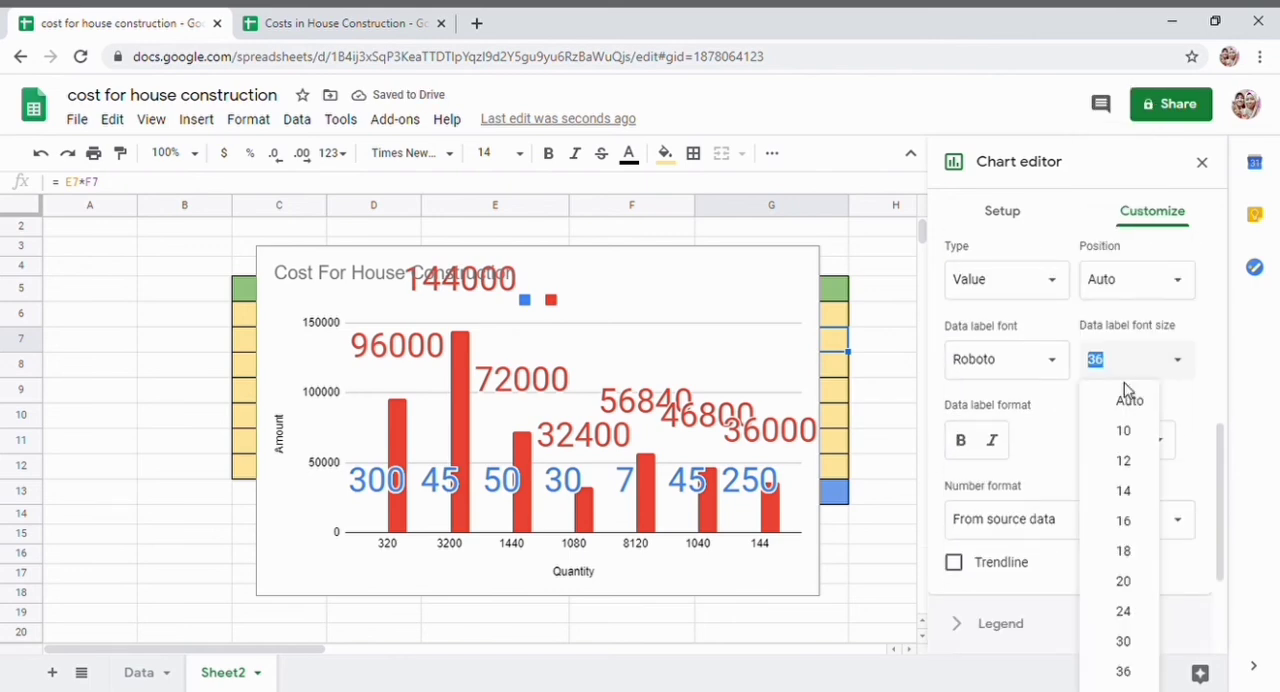
{"action": "left_click", "coordinate": [1126, 492]}
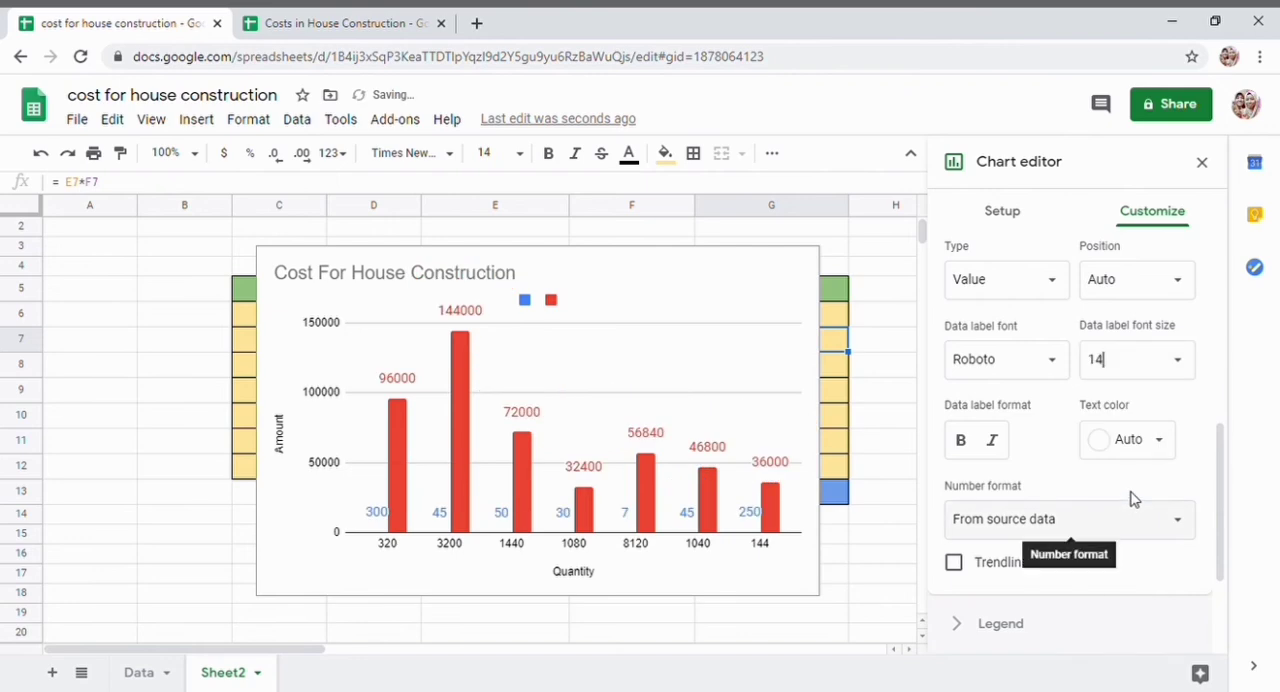
{"action": "left_click", "coordinate": [1178, 361]}
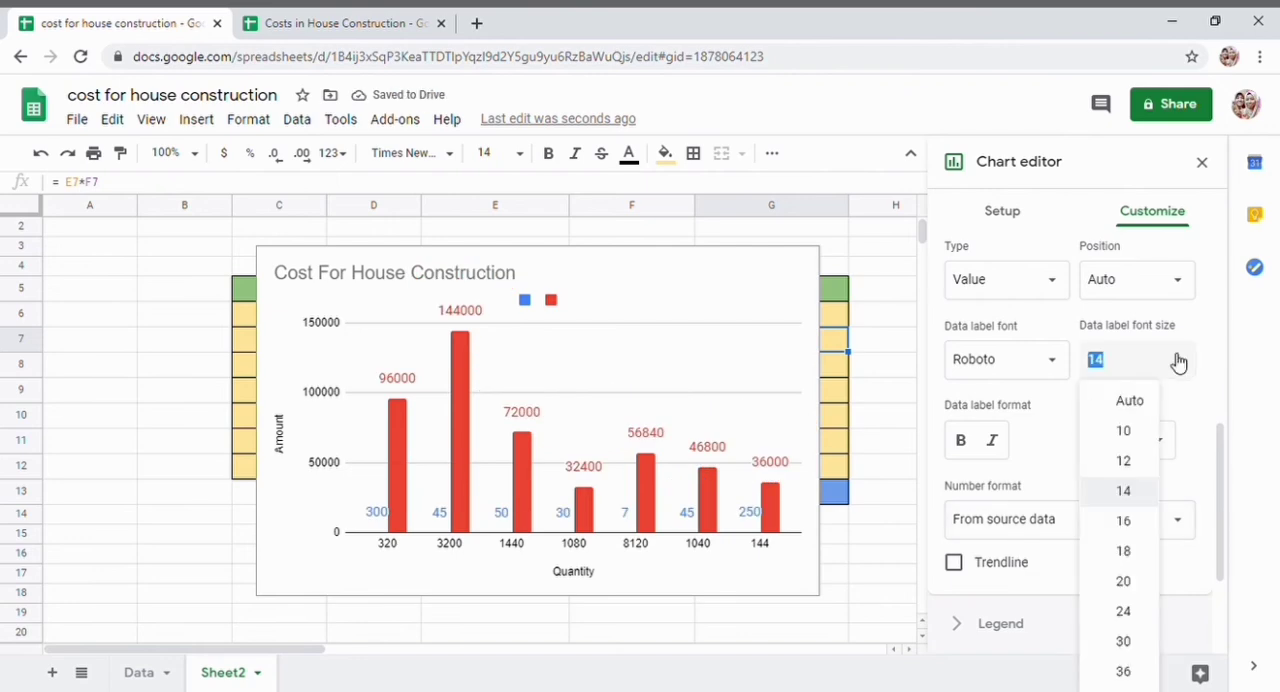
{"action": "left_click", "coordinate": [1126, 461]}
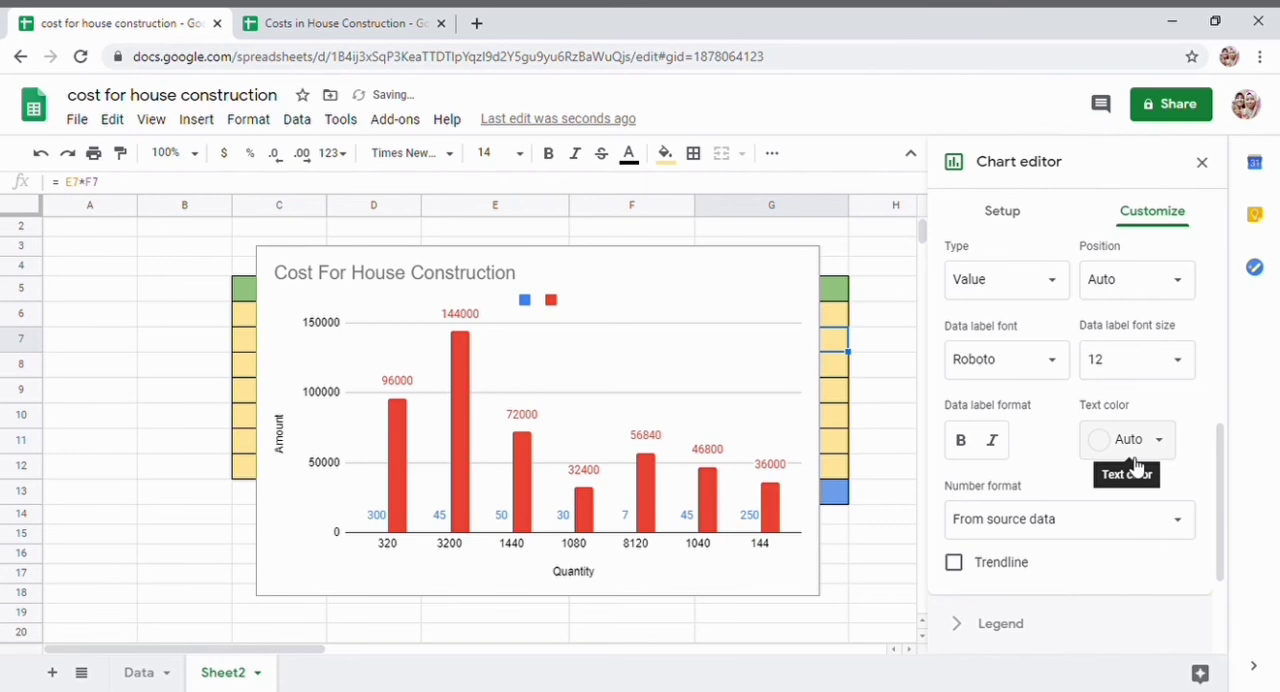
{"action": "left_click", "coordinate": [1172, 364]}
{"action": "left_click", "coordinate": [1136, 400]}
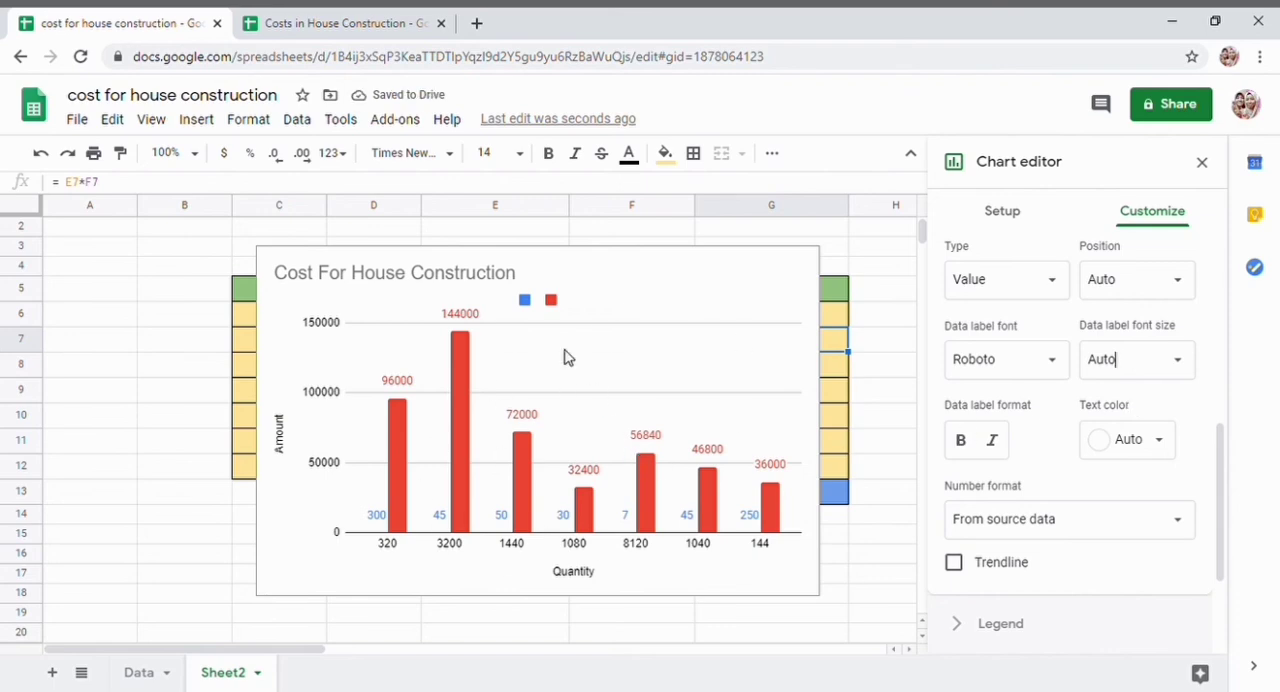
- Label the chart's blue legend entry Rate and the red one Quantity
{"action": "scroll", "coordinate": [620, 507], "scroll_direction": "down", "scroll_amount": 2}
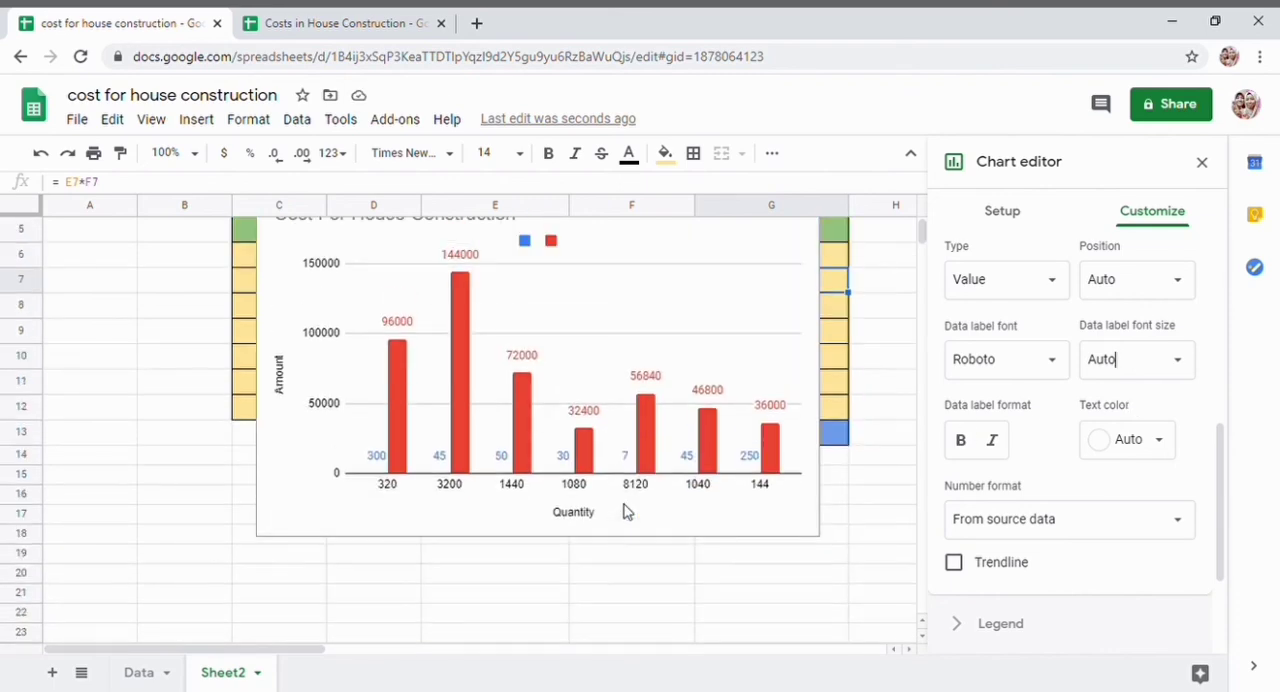
{"action": "scroll", "coordinate": [625, 511], "scroll_direction": "up", "scroll_amount": 1}
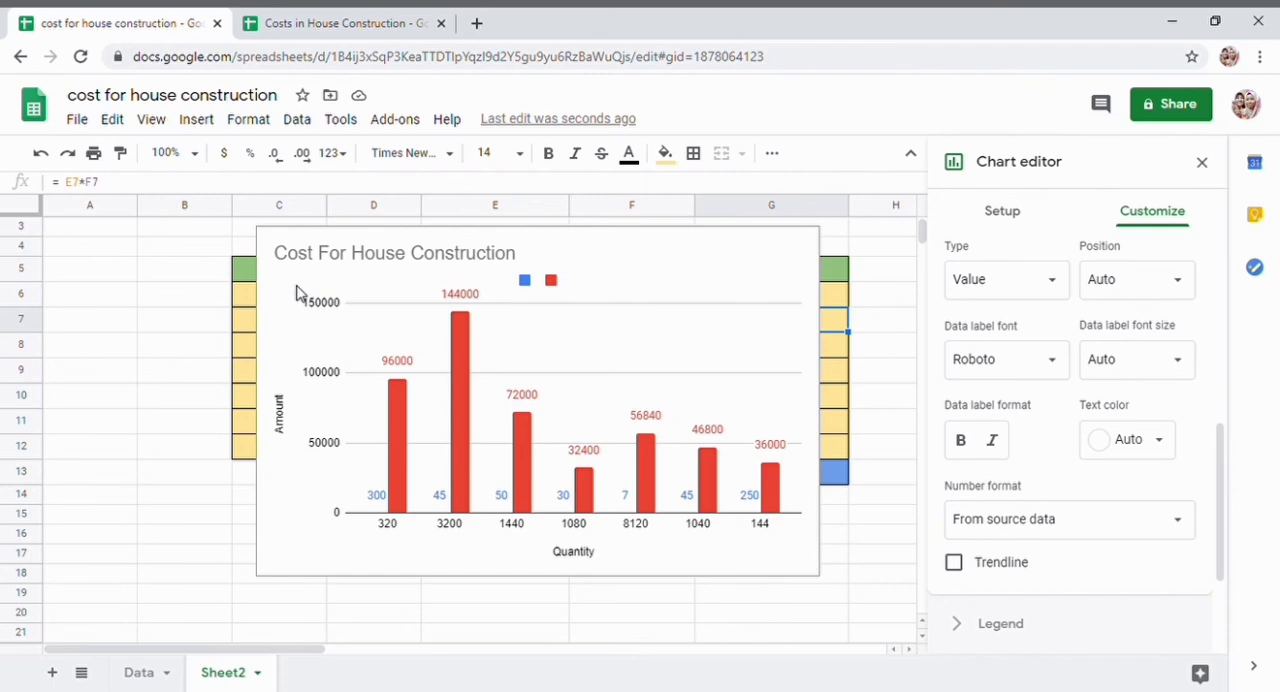
{"action": "left_click", "coordinate": [530, 290]}
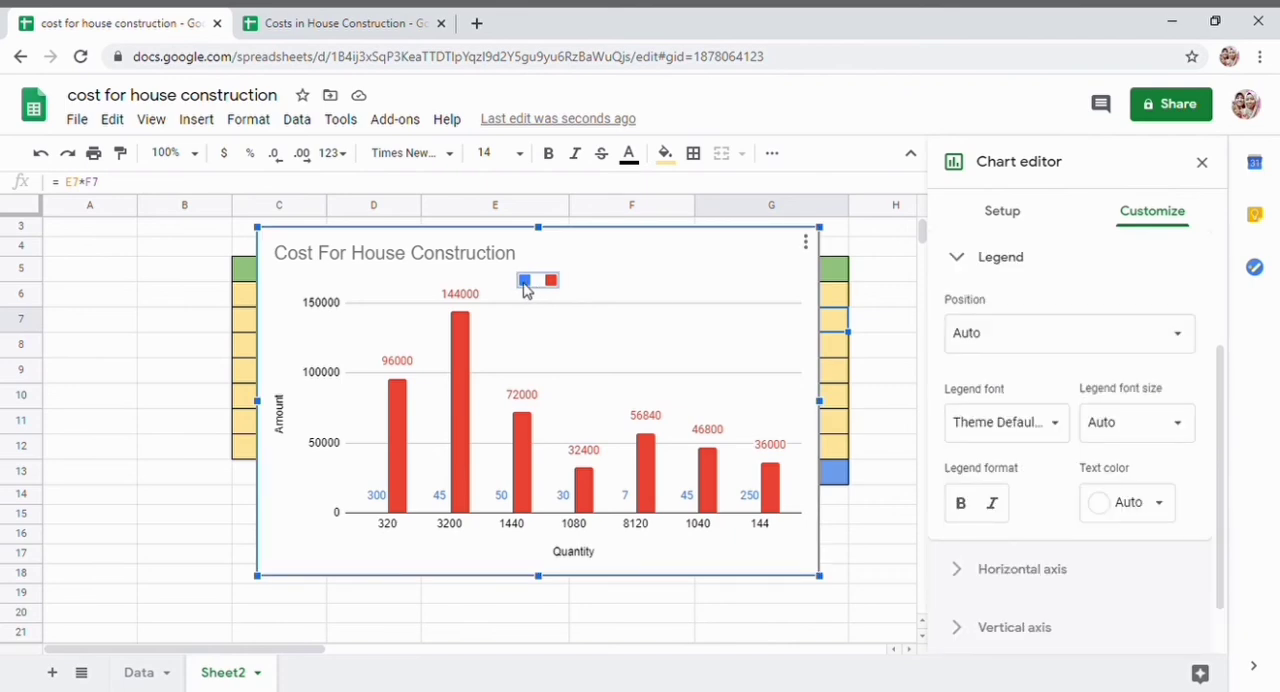
{"action": "left_click", "coordinate": [540, 284]}
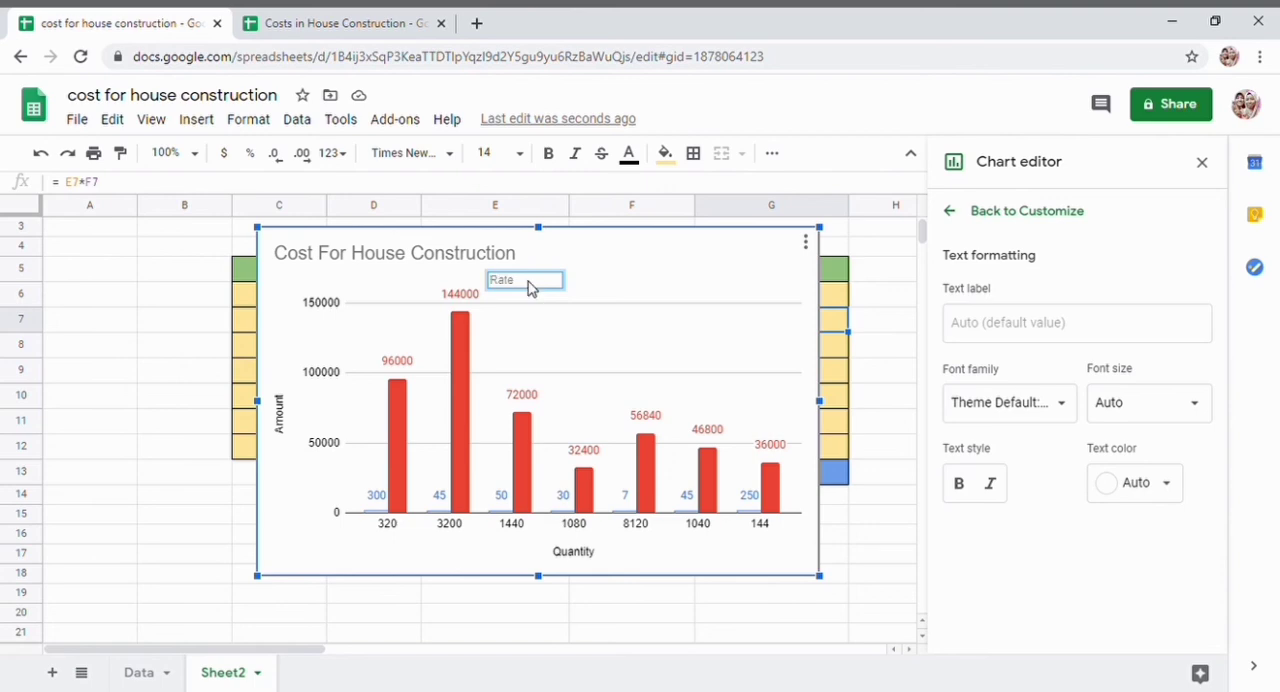
{"action": "key", "text": "Return"}
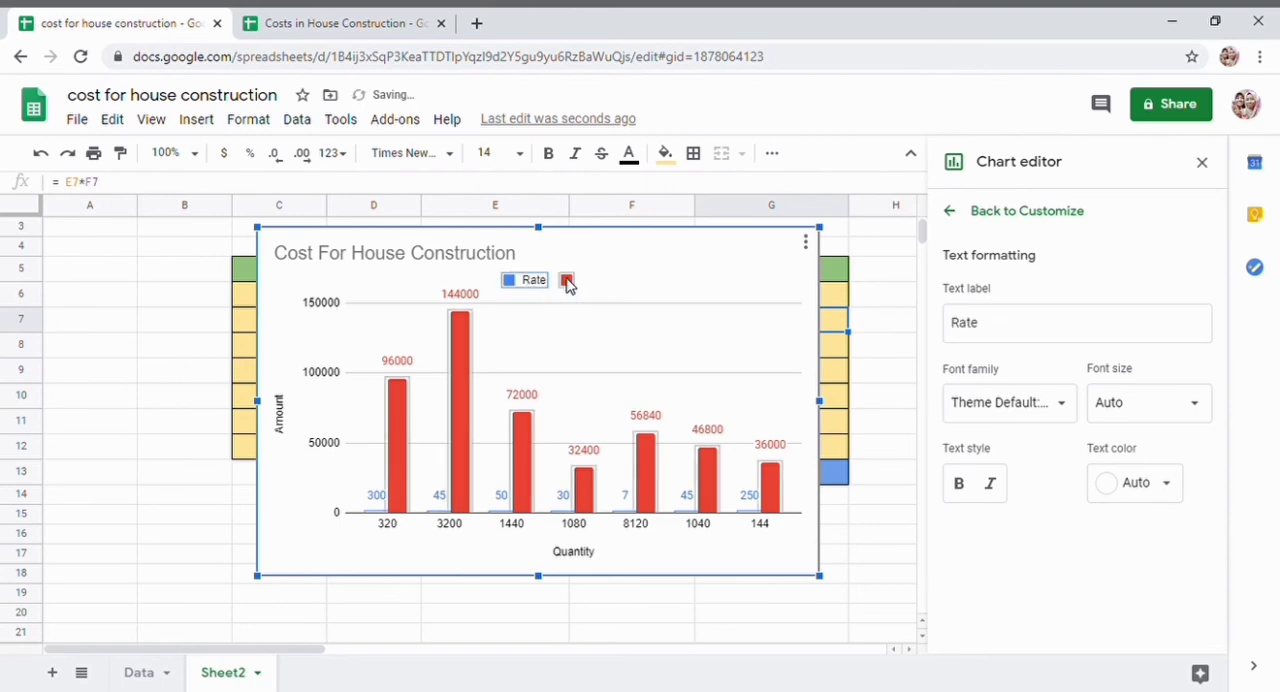
{"action": "double_click", "coordinate": [575, 285]}
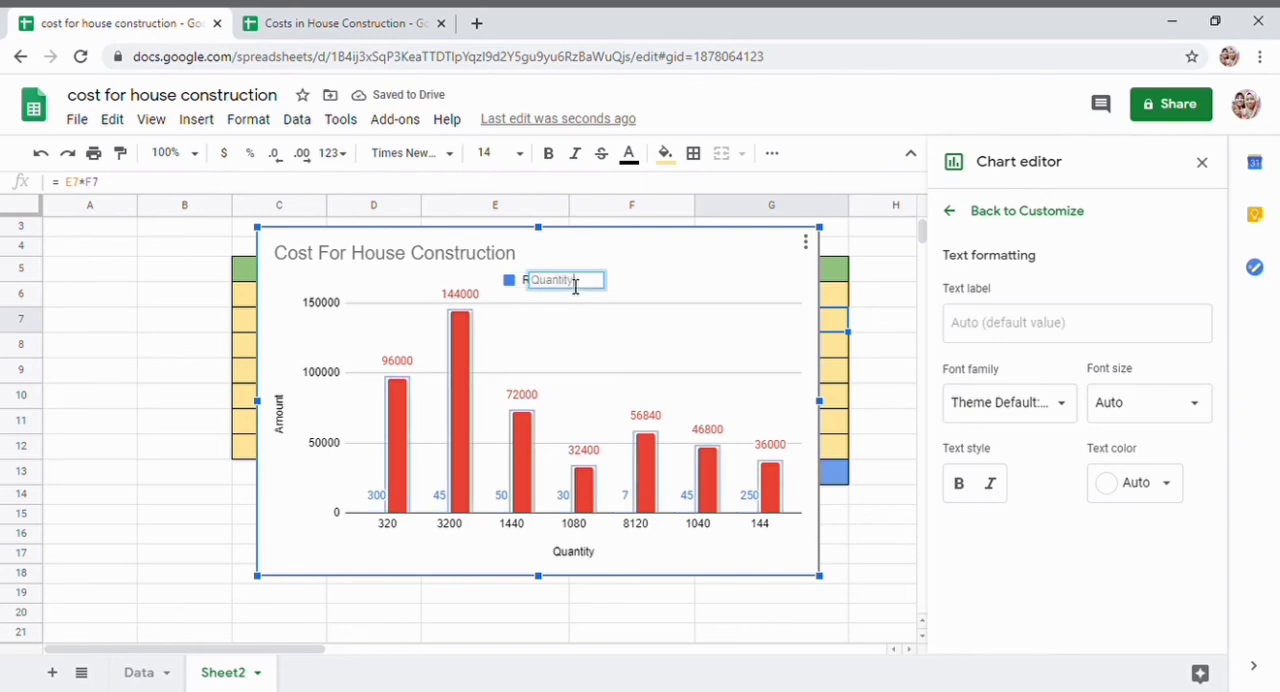
{"action": "key", "text": "Return"}
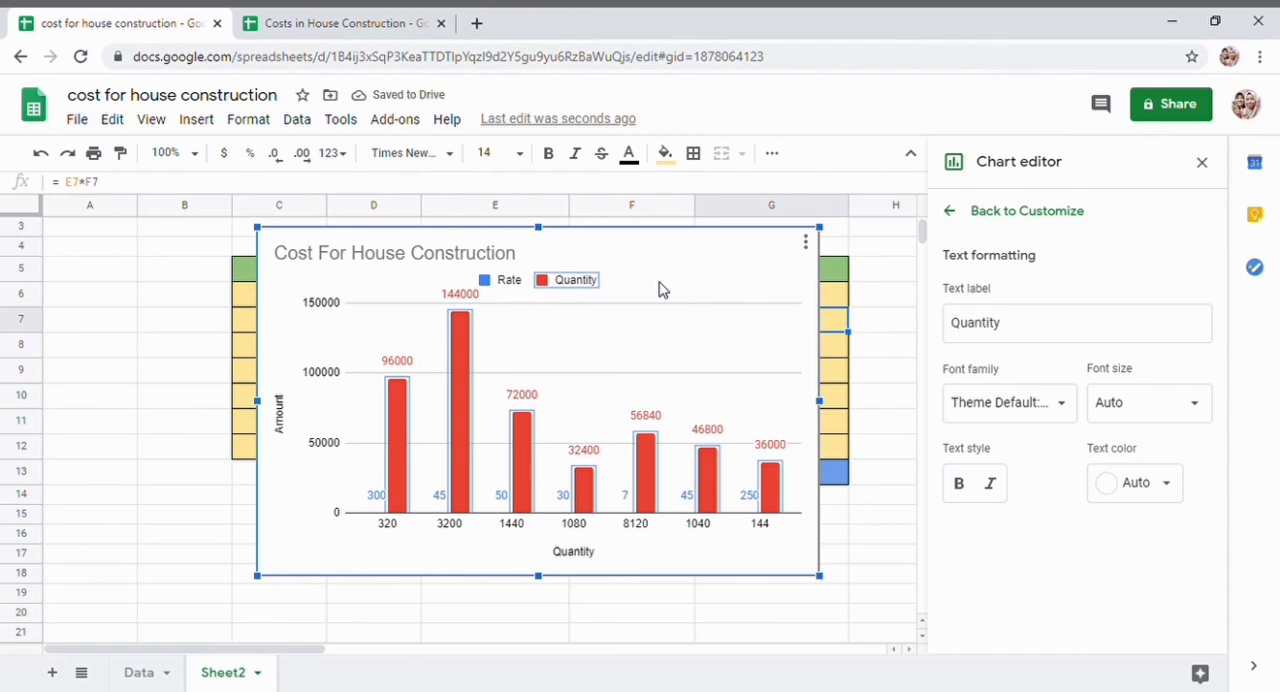
{"action": "left_click", "coordinate": [659, 289]}
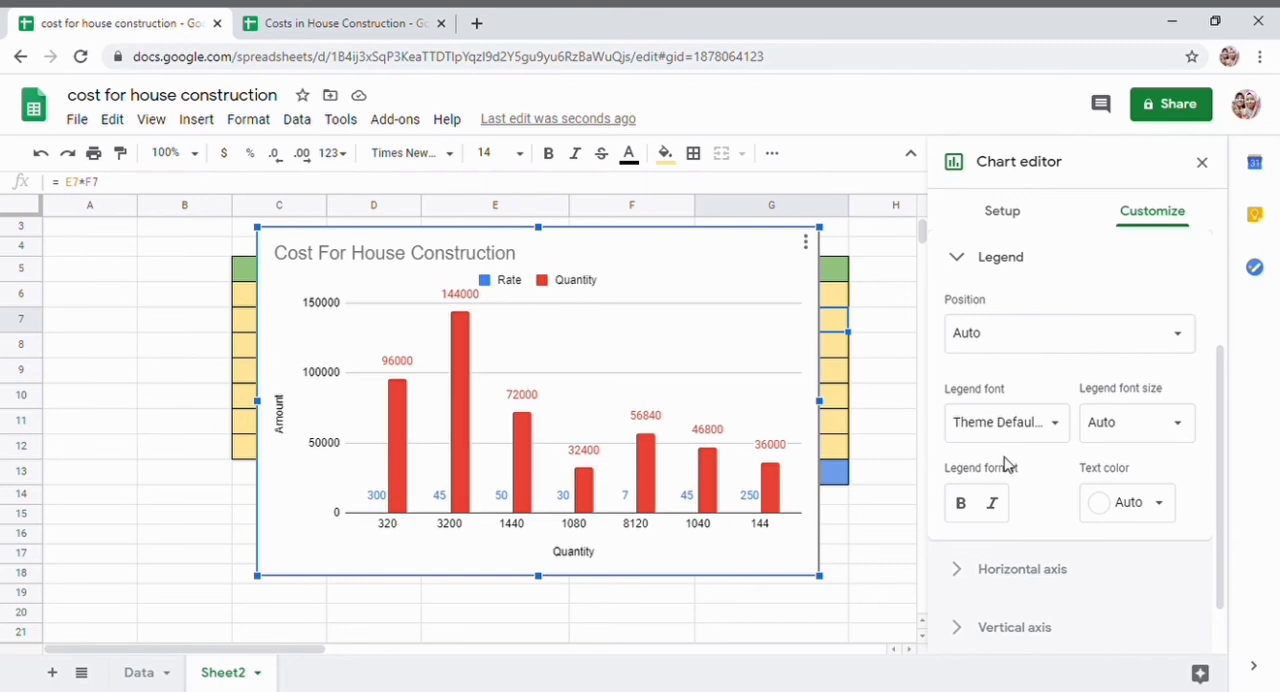
- Try light yellow and grey as the chart's background color and set it back to white
{"action": "left_click", "coordinate": [1018, 266]}
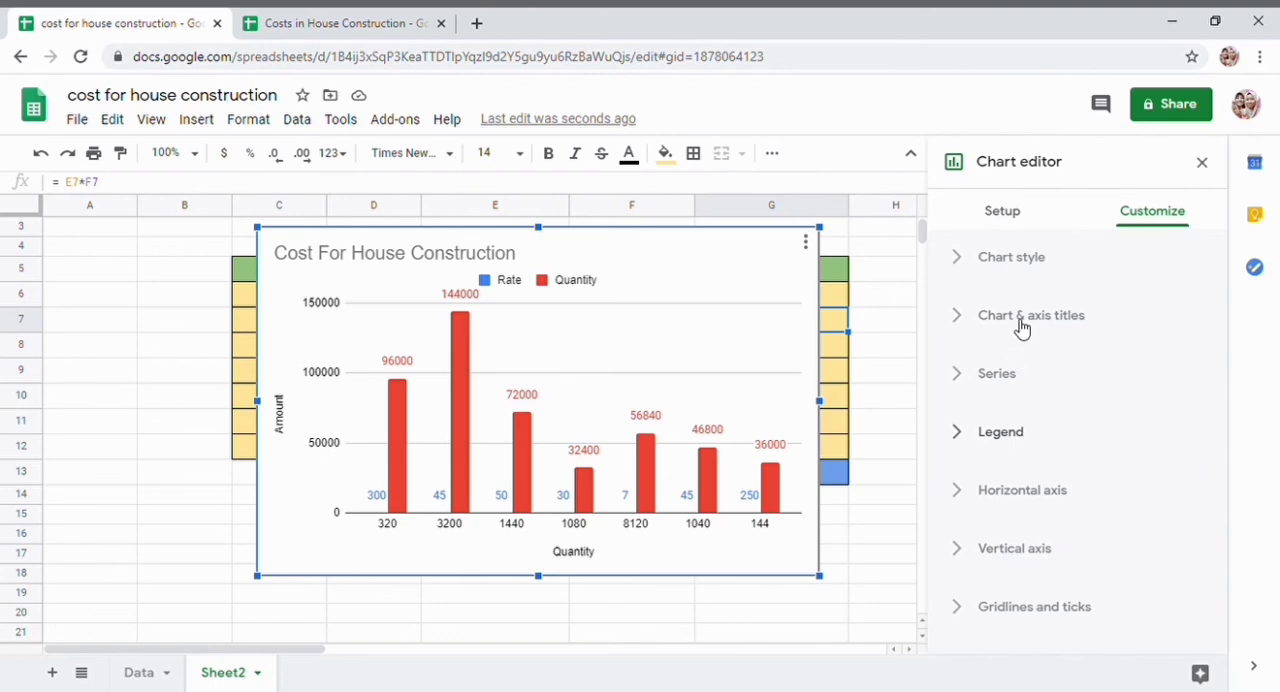
{"action": "left_click", "coordinate": [1016, 277]}
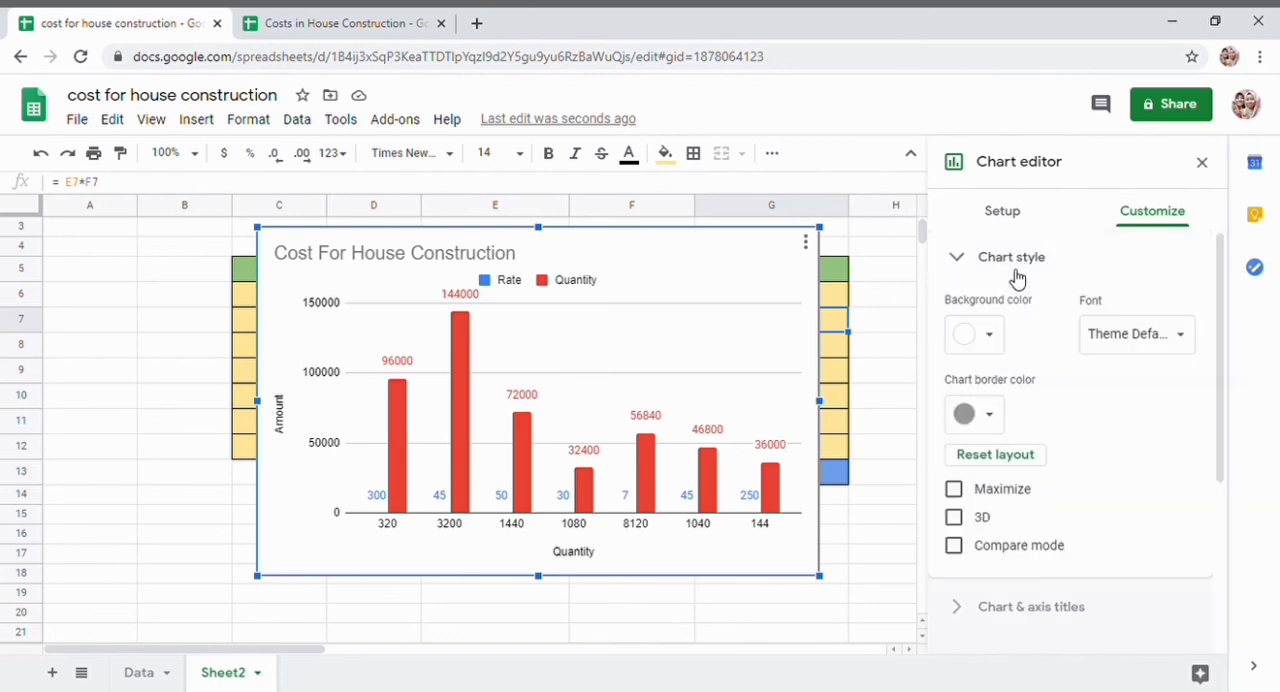
{"action": "left_click", "coordinate": [993, 338]}
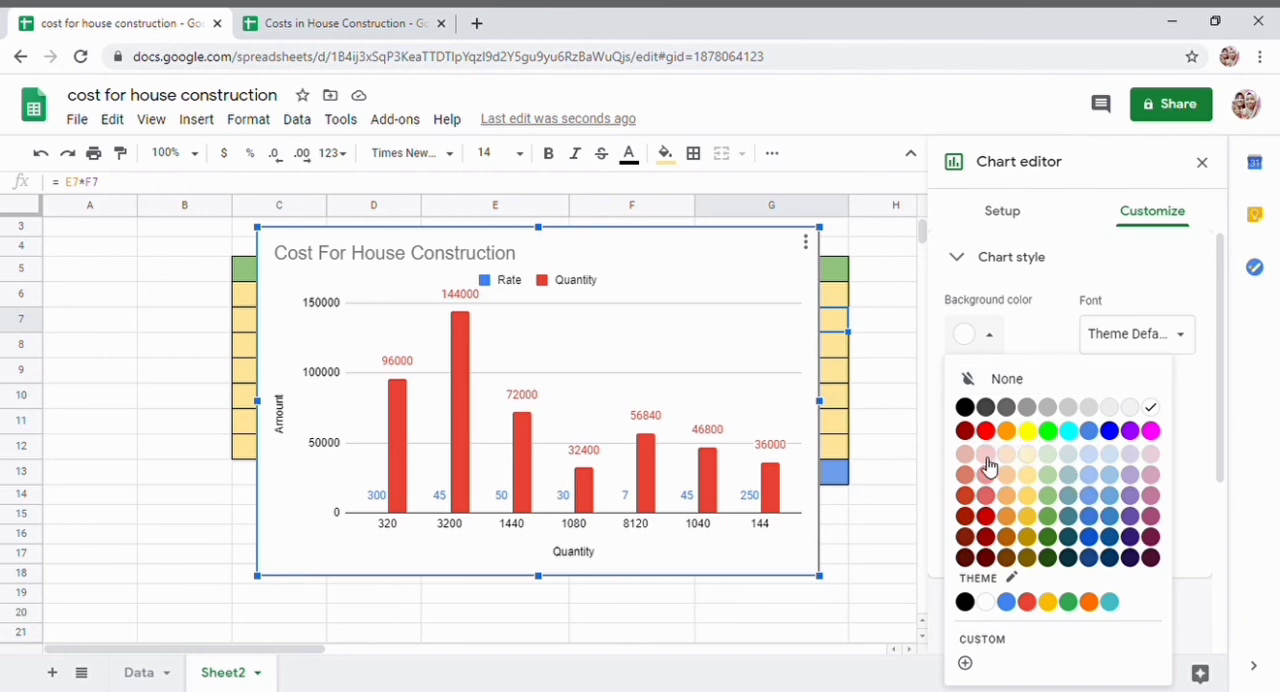
{"action": "left_click", "coordinate": [1027, 453]}
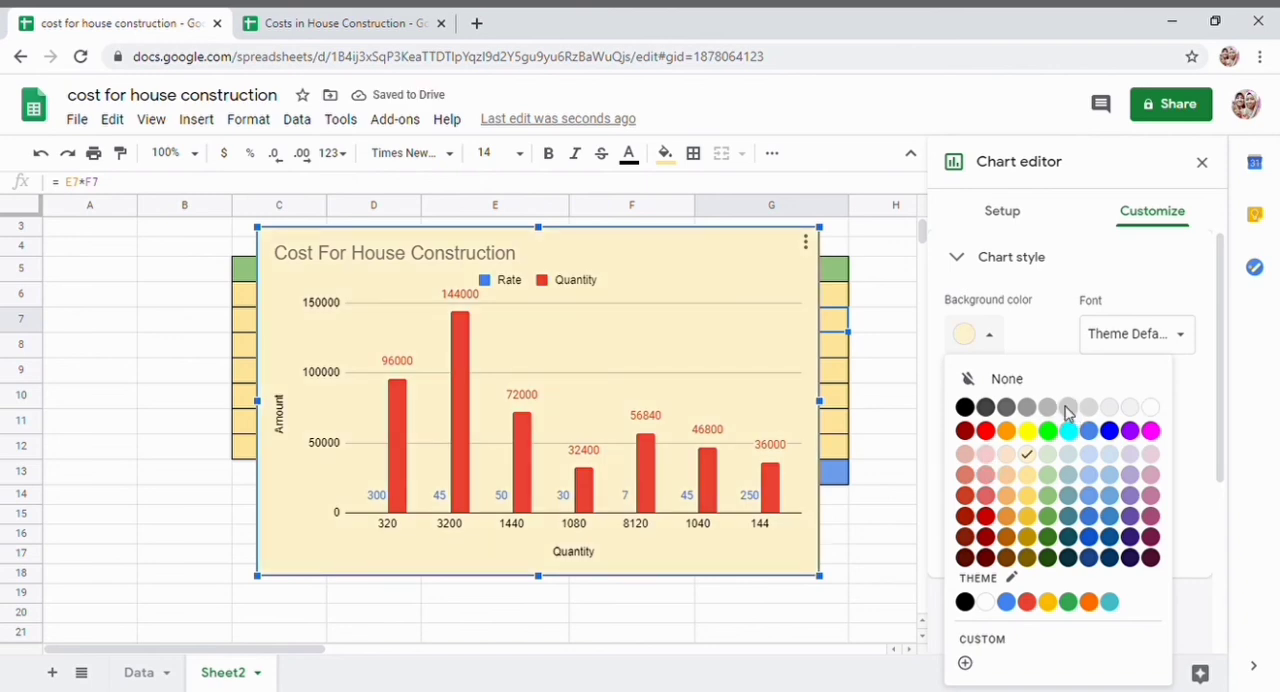
{"action": "left_click", "coordinate": [1066, 409]}
{"action": "left_click", "coordinate": [990, 340]}
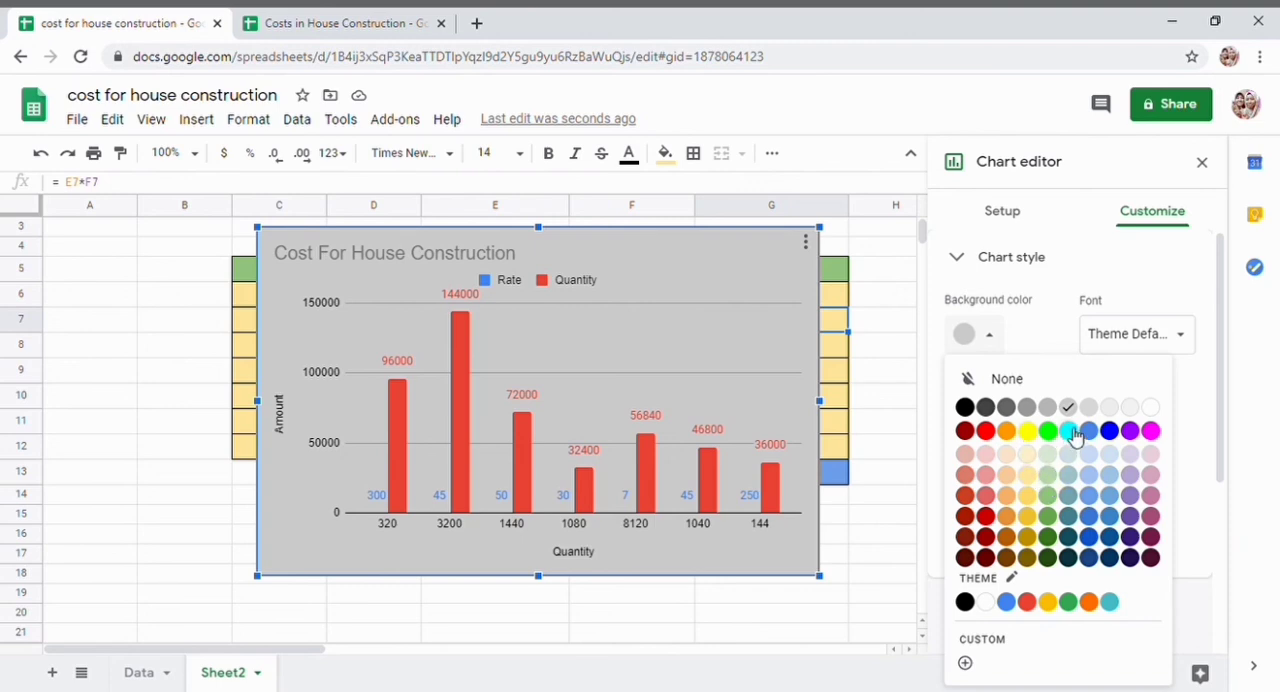
{"action": "left_click", "coordinate": [1151, 408]}
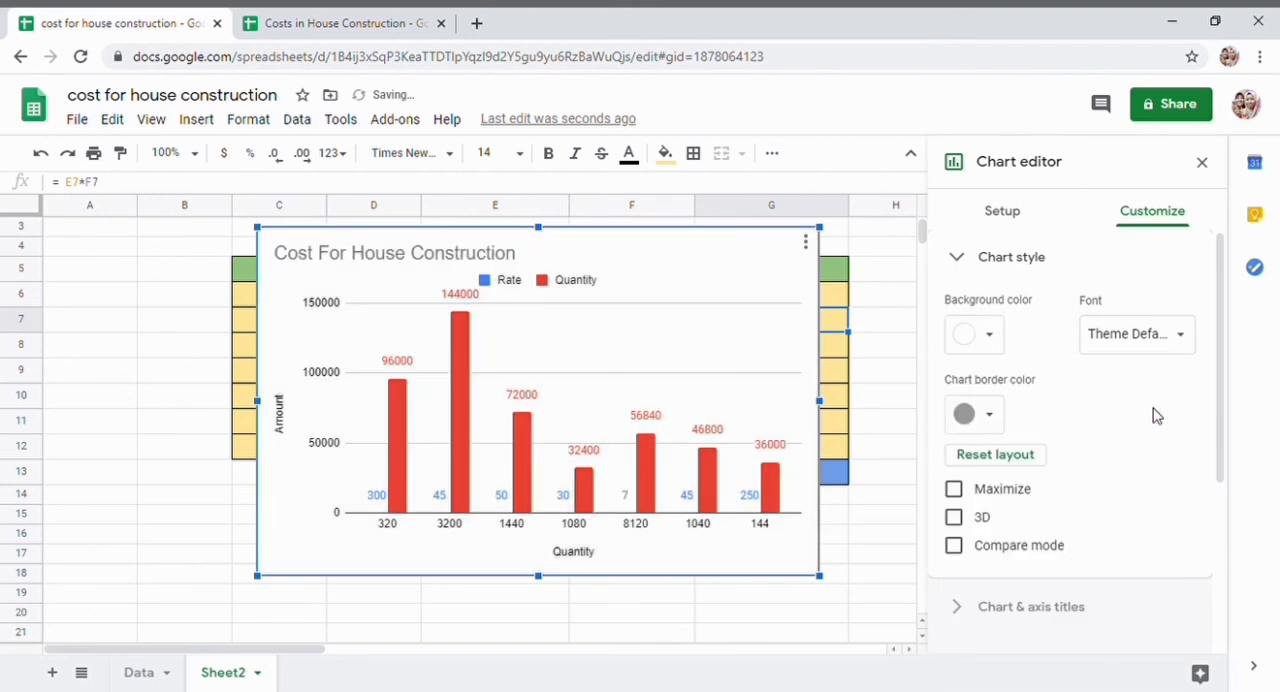
{"action": "scroll", "coordinate": [1085, 405], "scroll_direction": "down", "scroll_amount": 1}
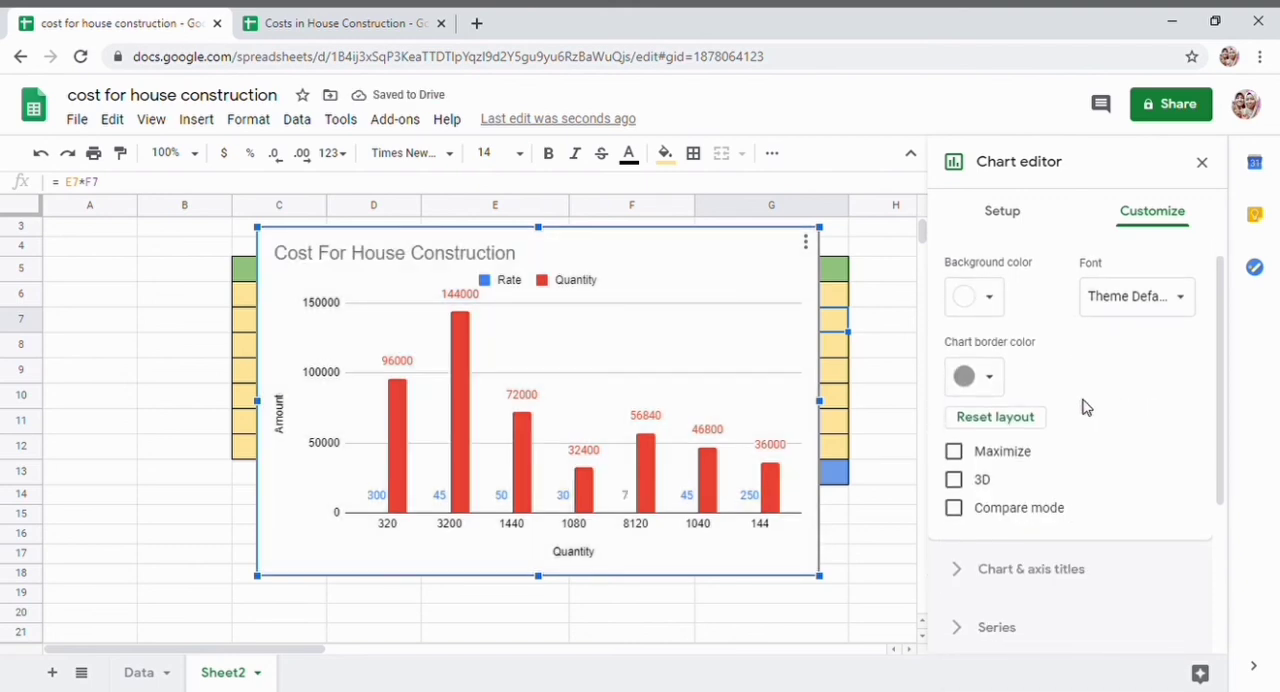
{"action": "scroll", "coordinate": [1087, 407], "scroll_direction": "up", "scroll_amount": 1}
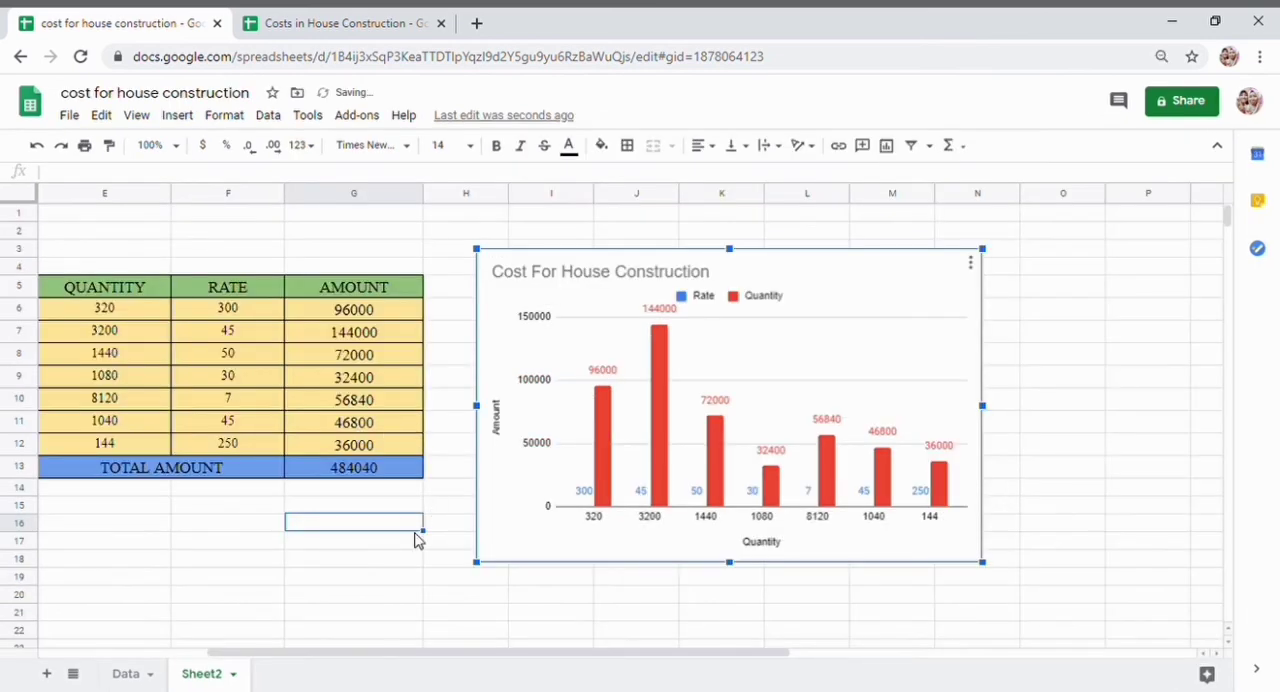
- Give the house construction chart a black border
{"action": "key", "text": "ctrl+minus"}
{"action": "key", "text": "ctrl+minus"}
{"action": "key", "text": "ctrl+minus"}
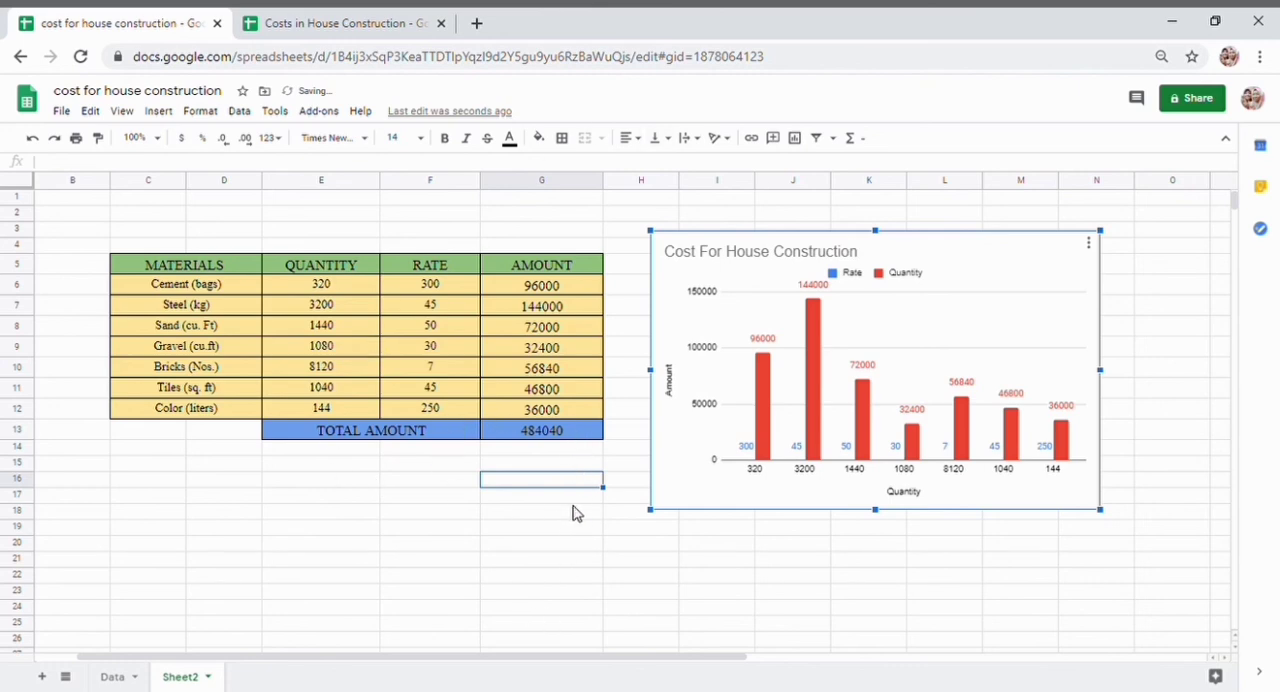
{"action": "mouse_move", "coordinate": [895, 455]}
{"action": "left_click", "coordinate": [1093, 243]}
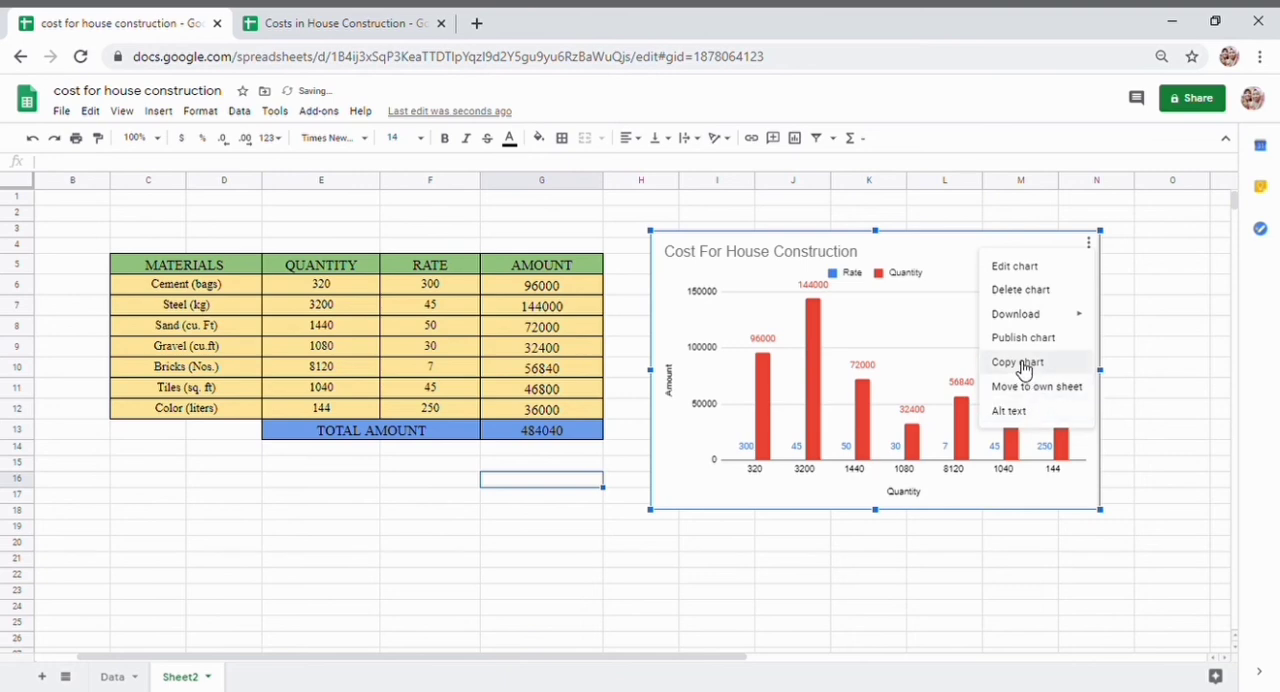
{"action": "left_click", "coordinate": [1017, 277]}
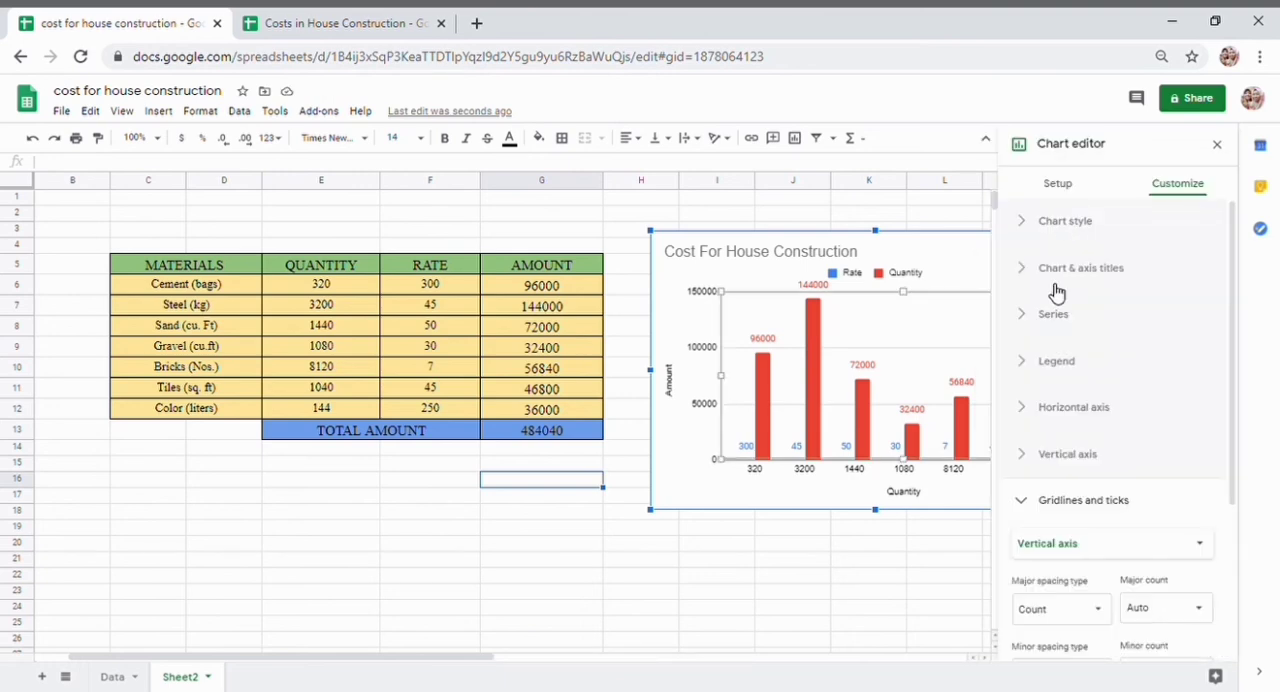
{"action": "left_click", "coordinate": [1065, 237]}
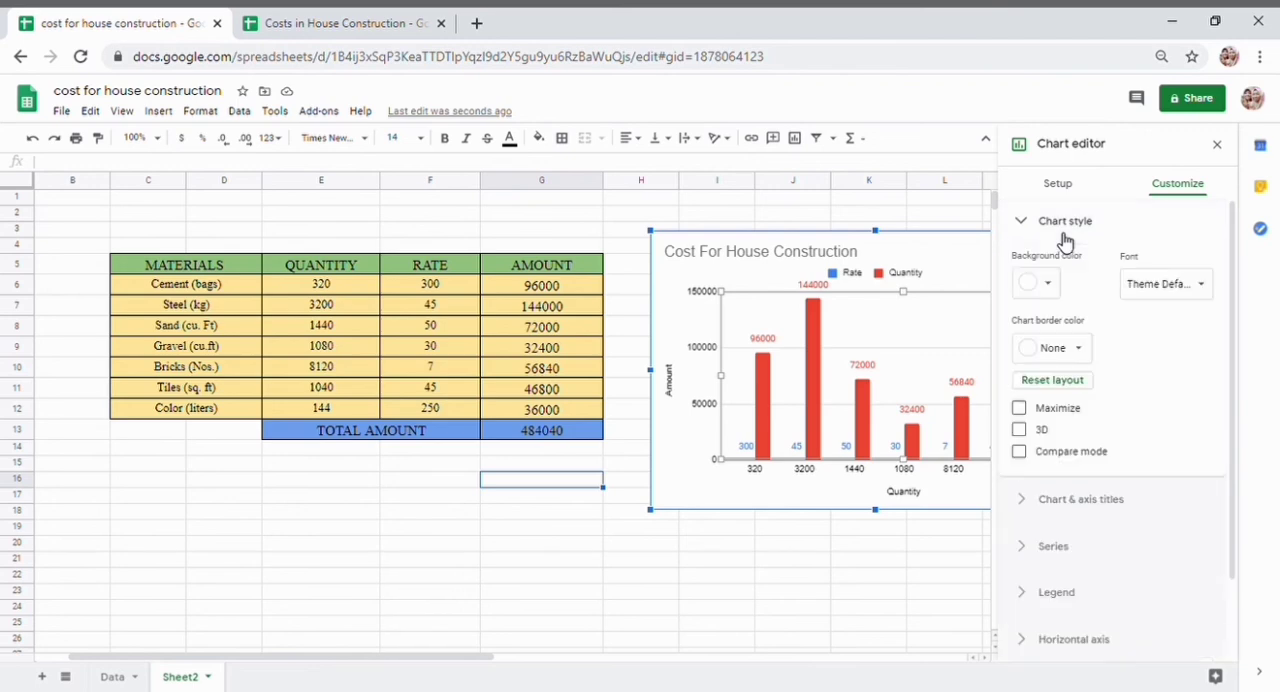
{"action": "left_click", "coordinate": [1071, 360]}
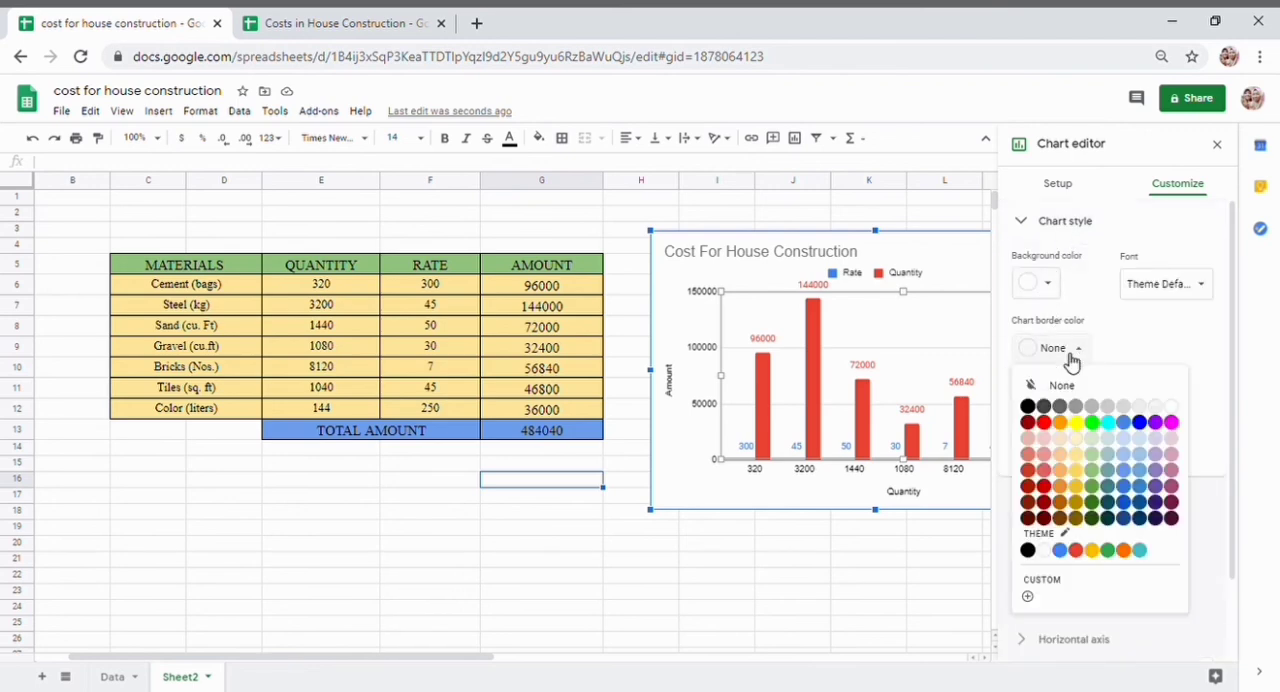
{"action": "left_click", "coordinate": [1029, 407]}
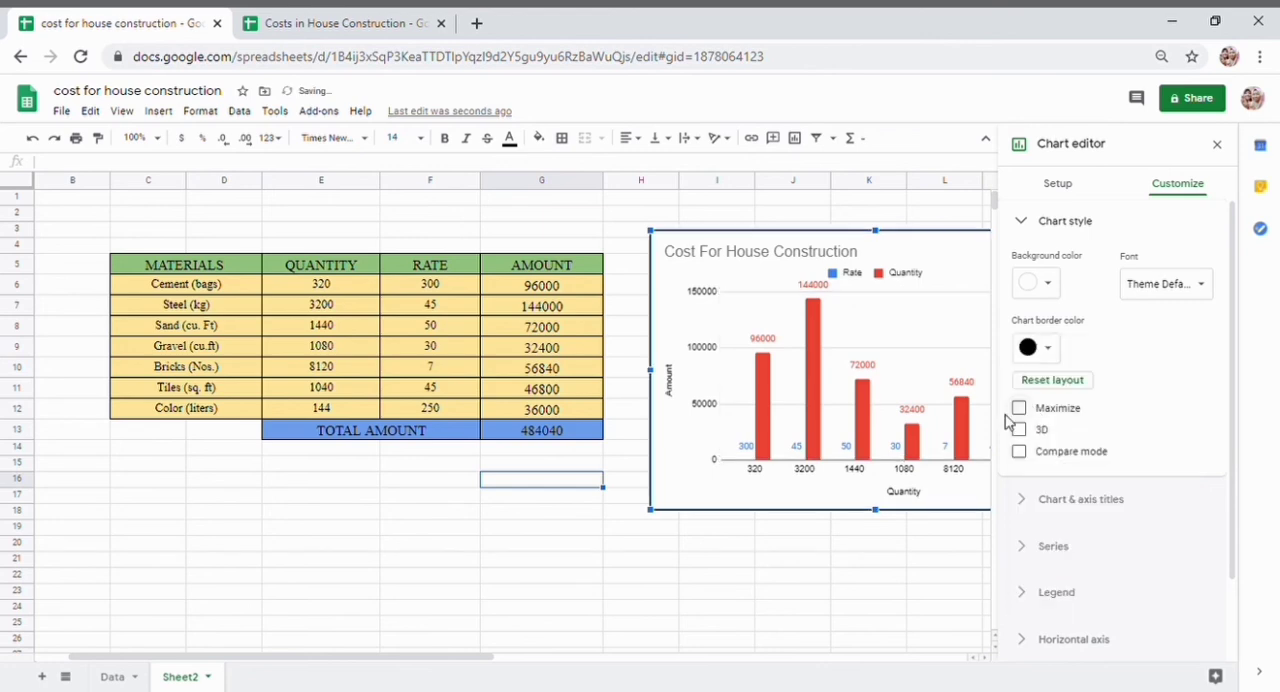
{"action": "left_click", "coordinate": [731, 570]}
- Rename the Sheet2 sheet as answers
{"action": "scroll", "coordinate": [734, 569], "scroll_direction": "right", "scroll_amount": 5}
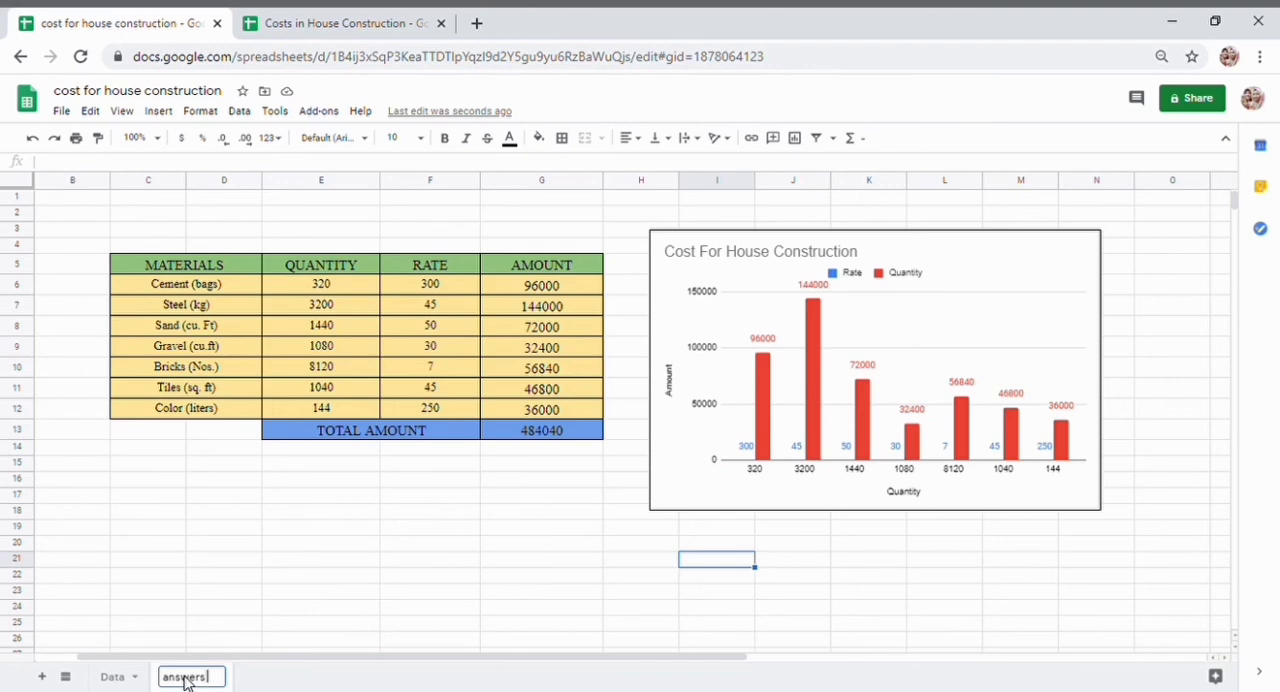
{"action": "key", "text": "Return"}
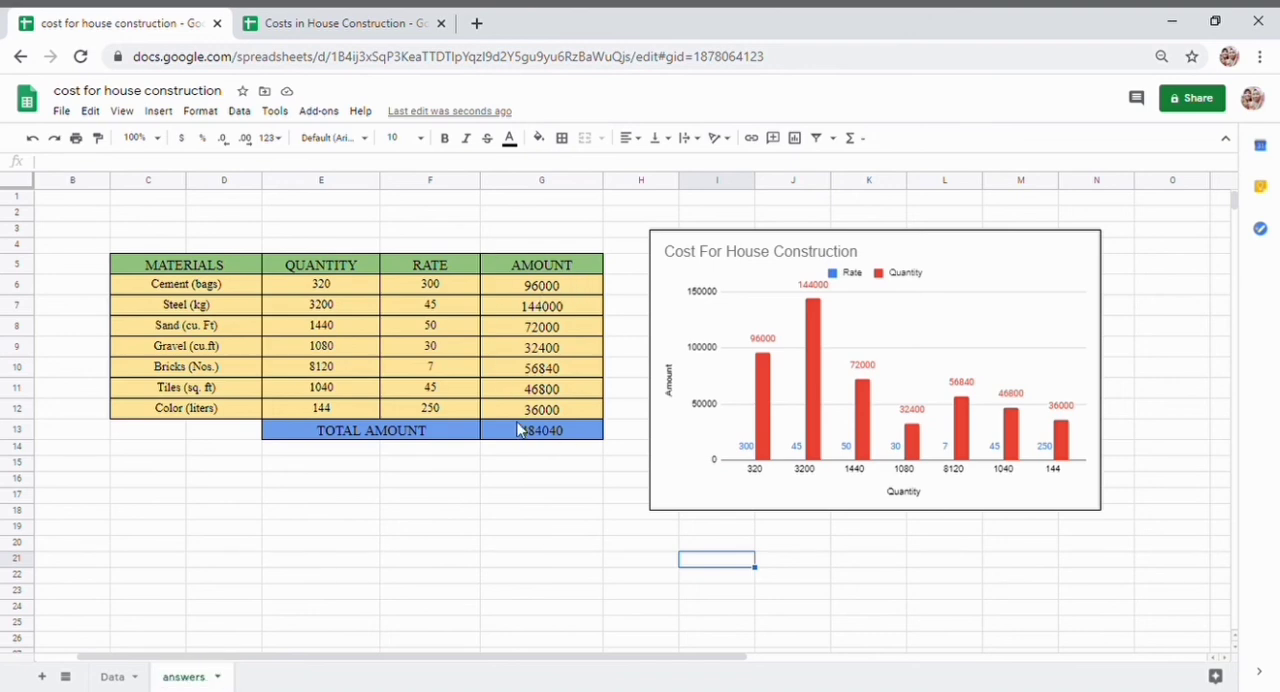
- Add the currency unit to the amount column's header so that it reads AMOUNT (RM)
{"action": "double_click", "coordinate": [587, 274]}
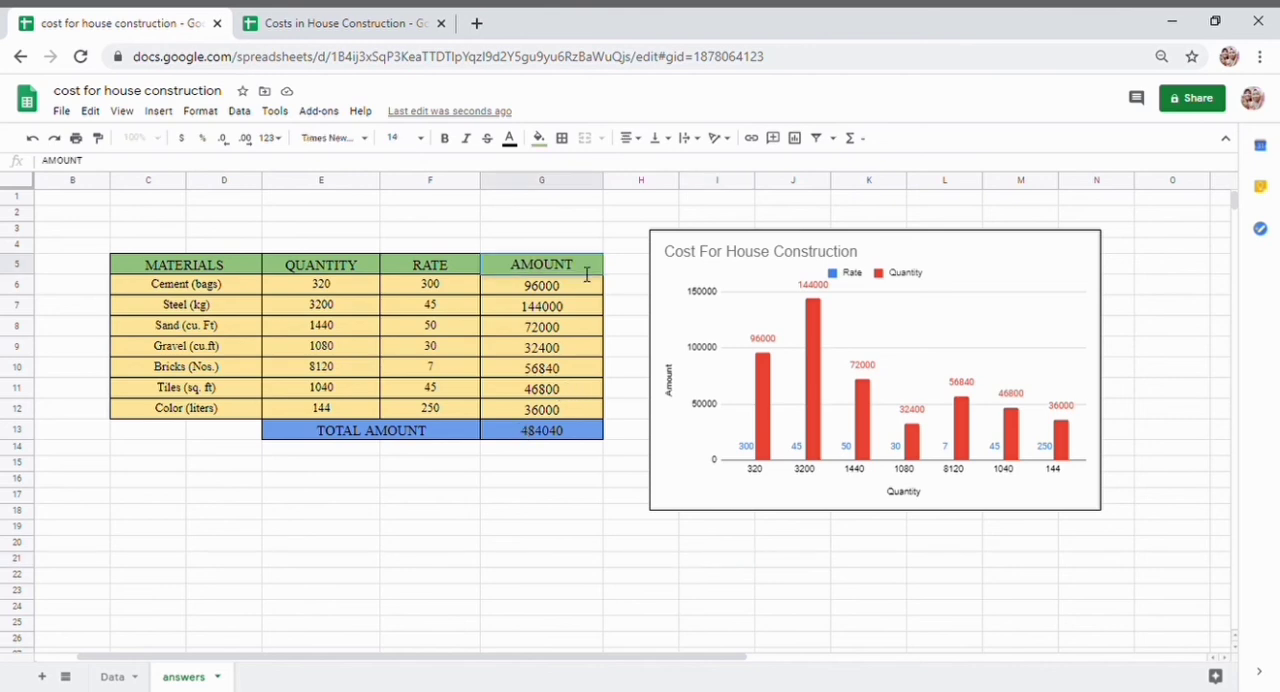
{"action": "type", "text": "(RM)"}
{"action": "key", "text": "Return"}
- Format the total amount in cell G13 with two decimal places
{"action": "key", "text": "shift+Down"}
{"action": "key", "text": "shift+Down"}
{"action": "key", "text": "shift+Down"}
{"action": "key", "text": "shift+Down"}
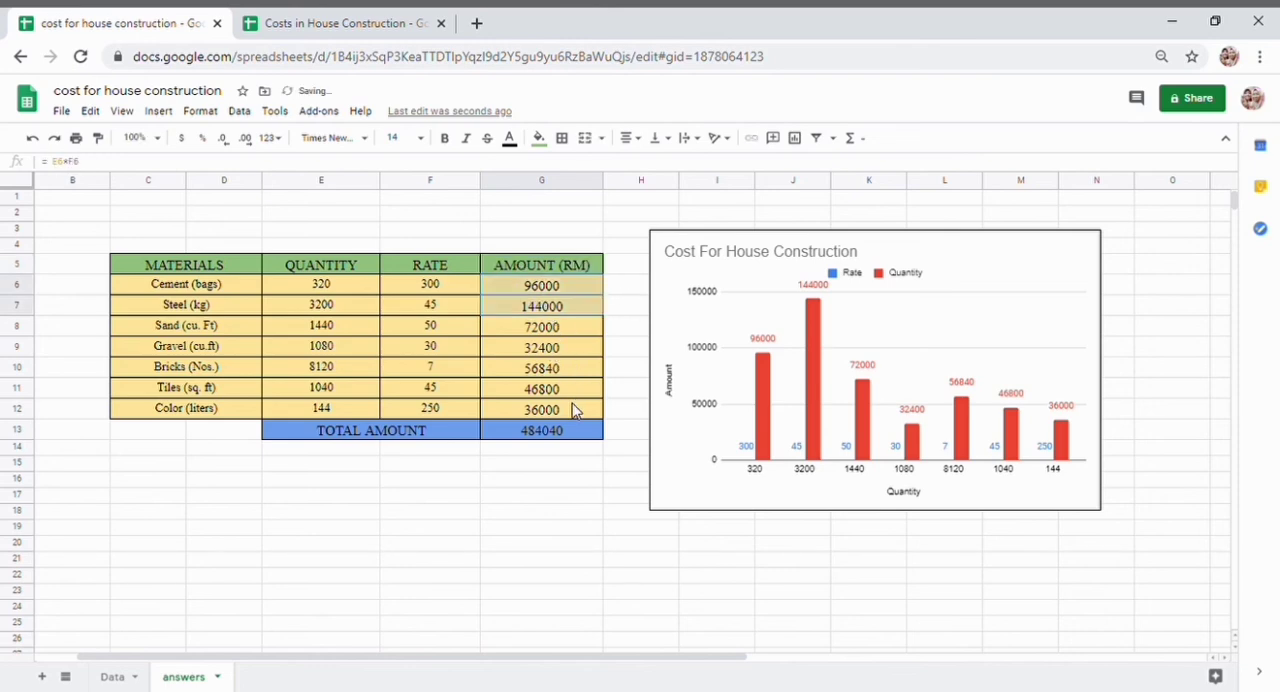
{"action": "left_click", "coordinate": [572, 435], "text": "shift"}
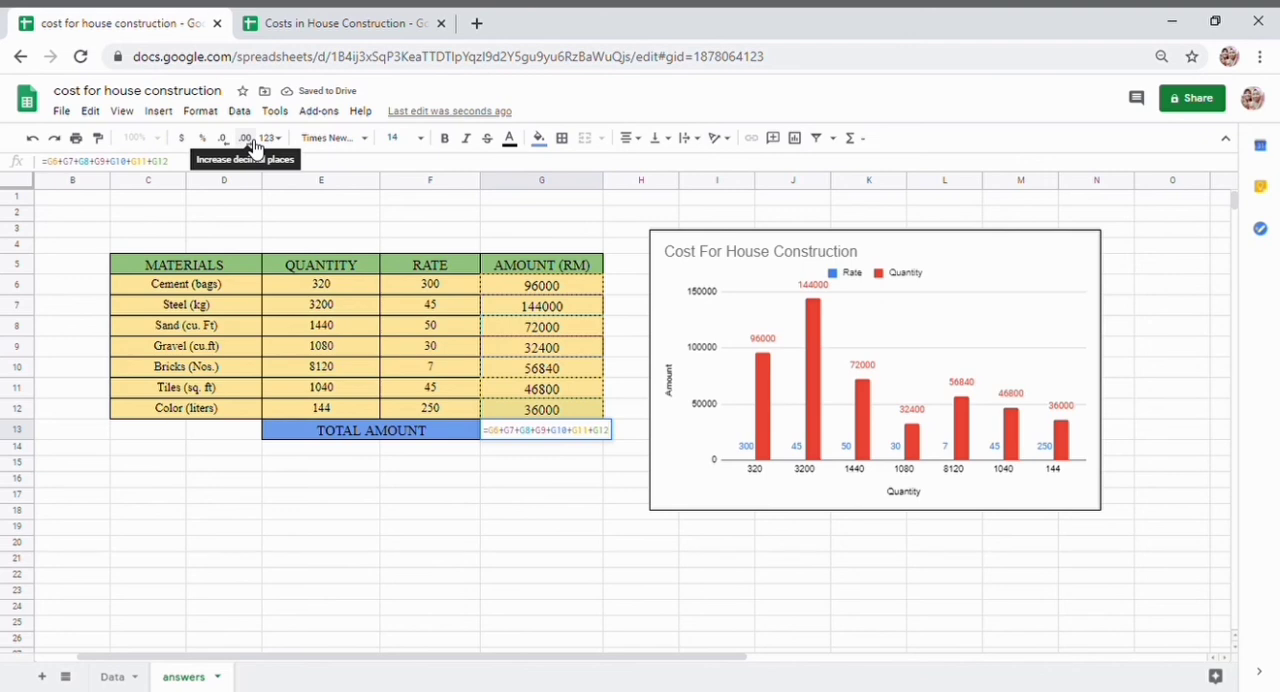
{"action": "left_click", "coordinate": [253, 147]}
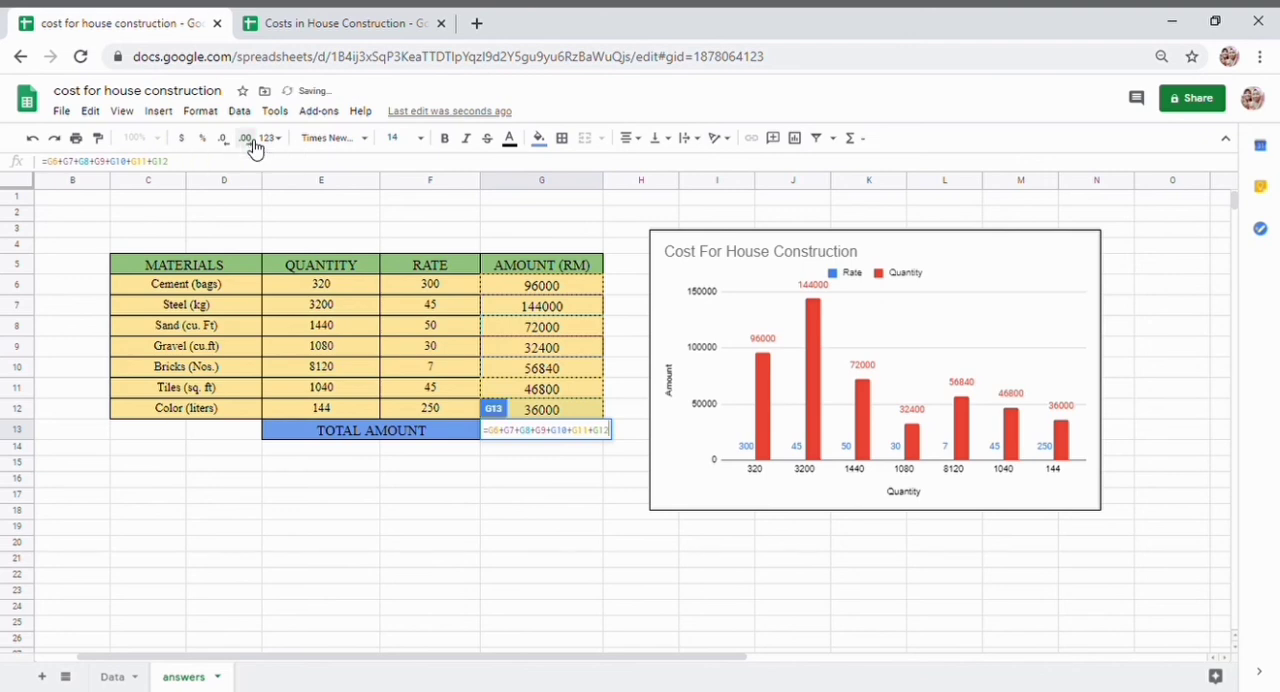
{"action": "left_click", "coordinate": [489, 515]}
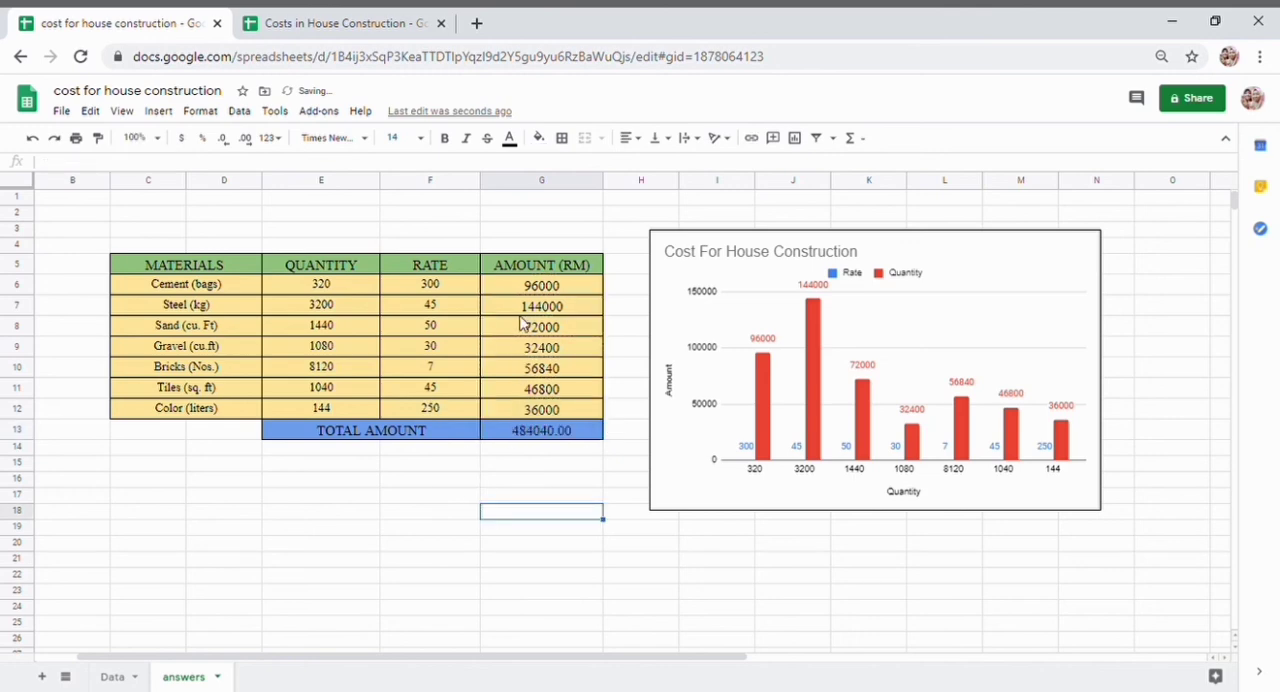
- Format the material amounts in G6 to G12 with two decimal places
{"action": "left_click_drag", "start_coordinate": [508, 292], "coordinate": [580, 420]}
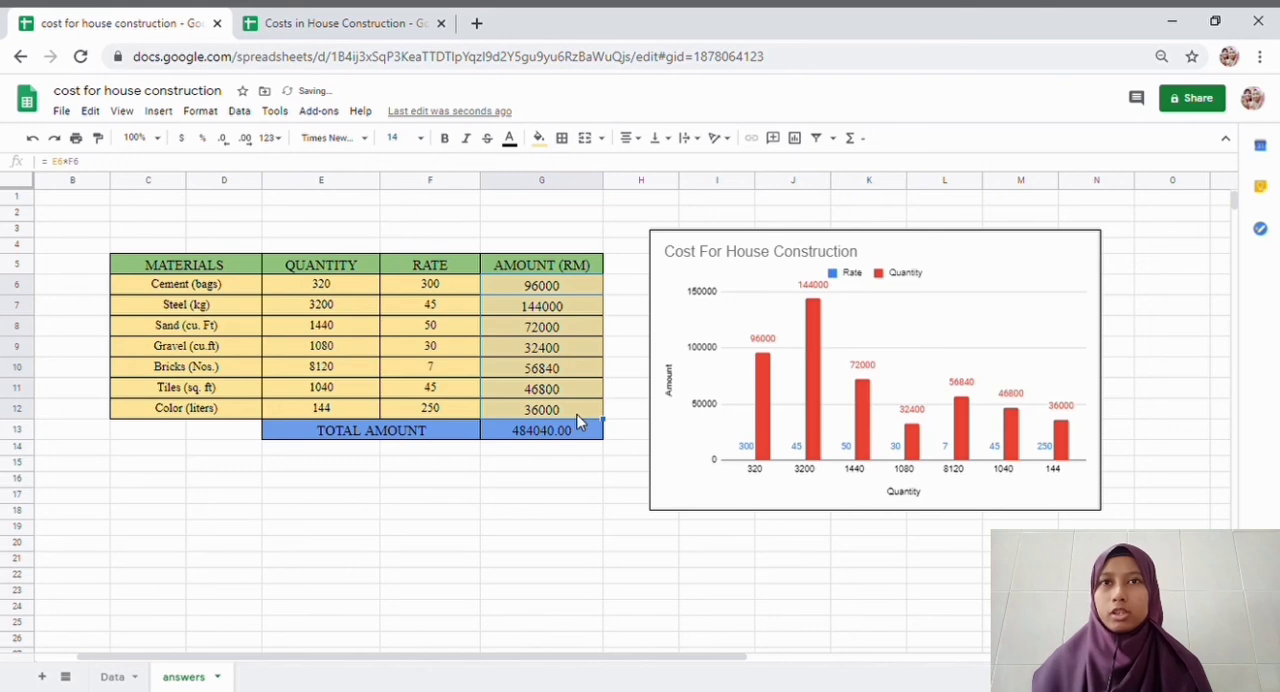
{"action": "left_click", "coordinate": [255, 147]}
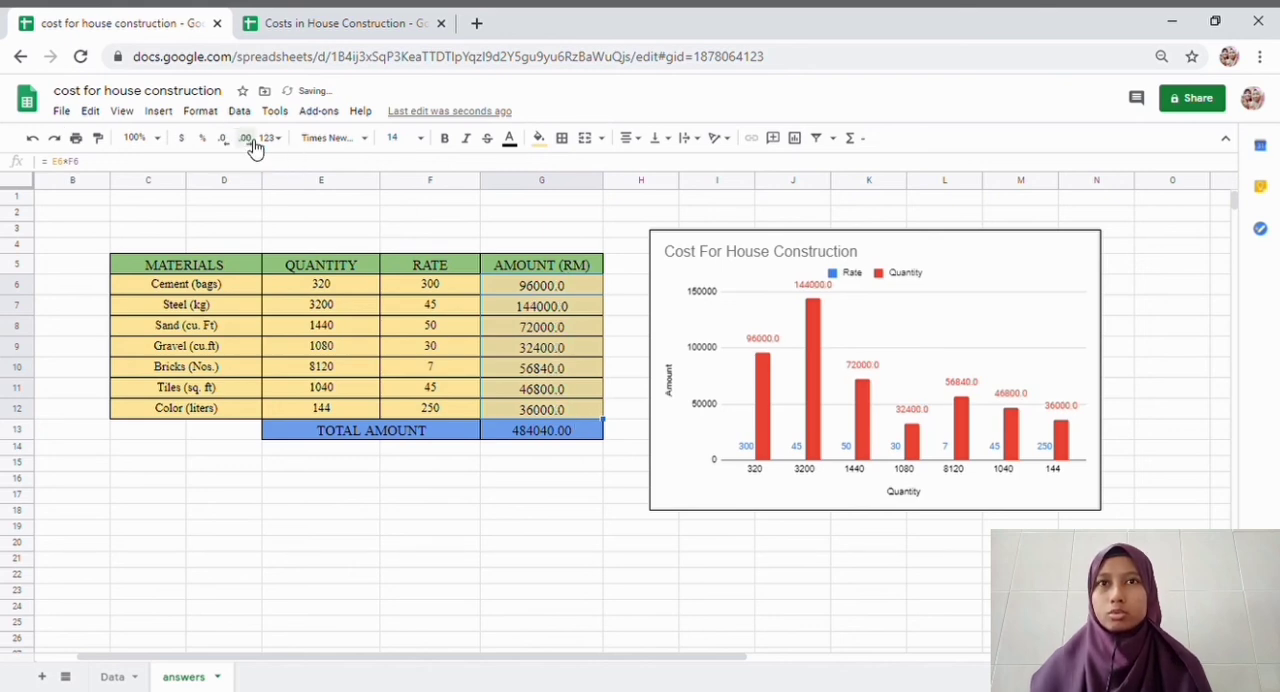
{"action": "left_click", "coordinate": [254, 145]}
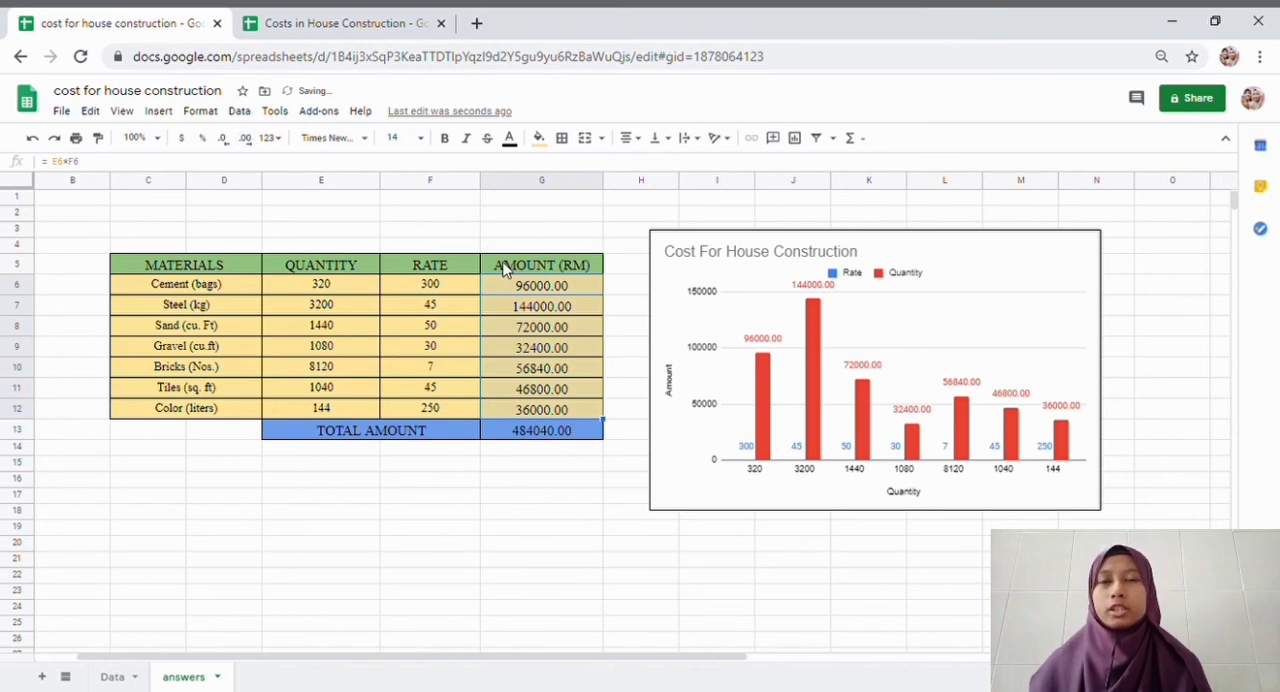
{"action": "left_click", "coordinate": [541, 564]}
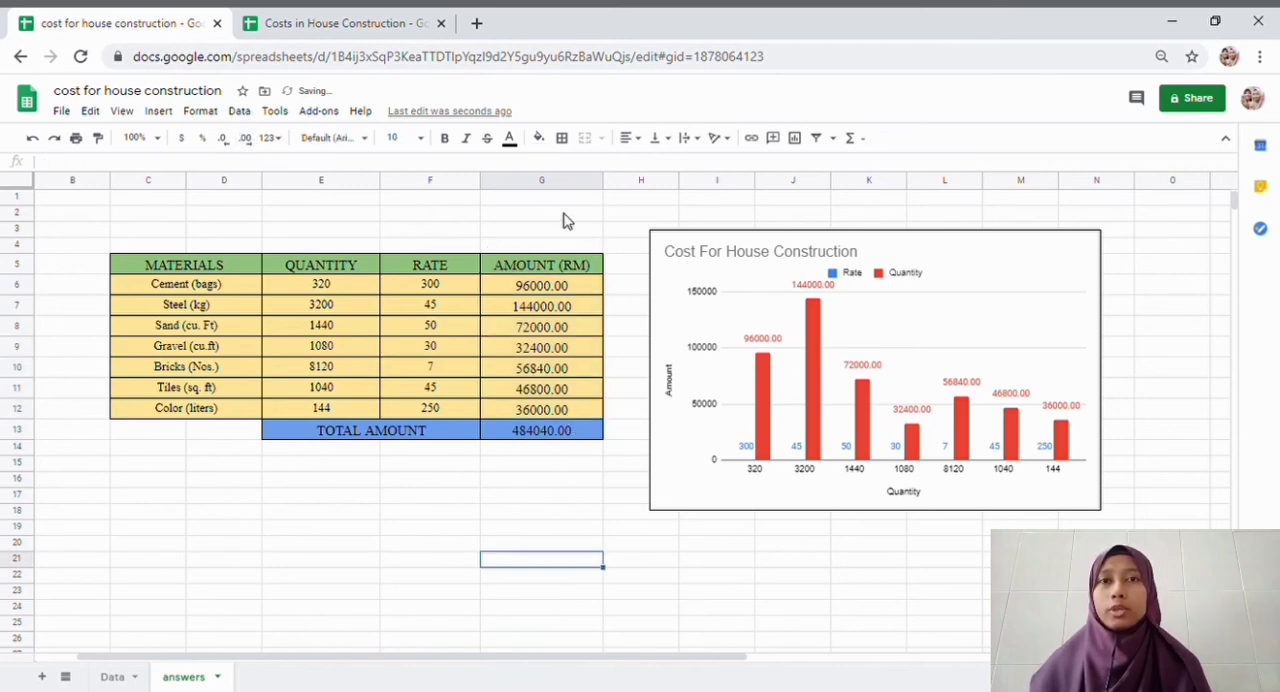